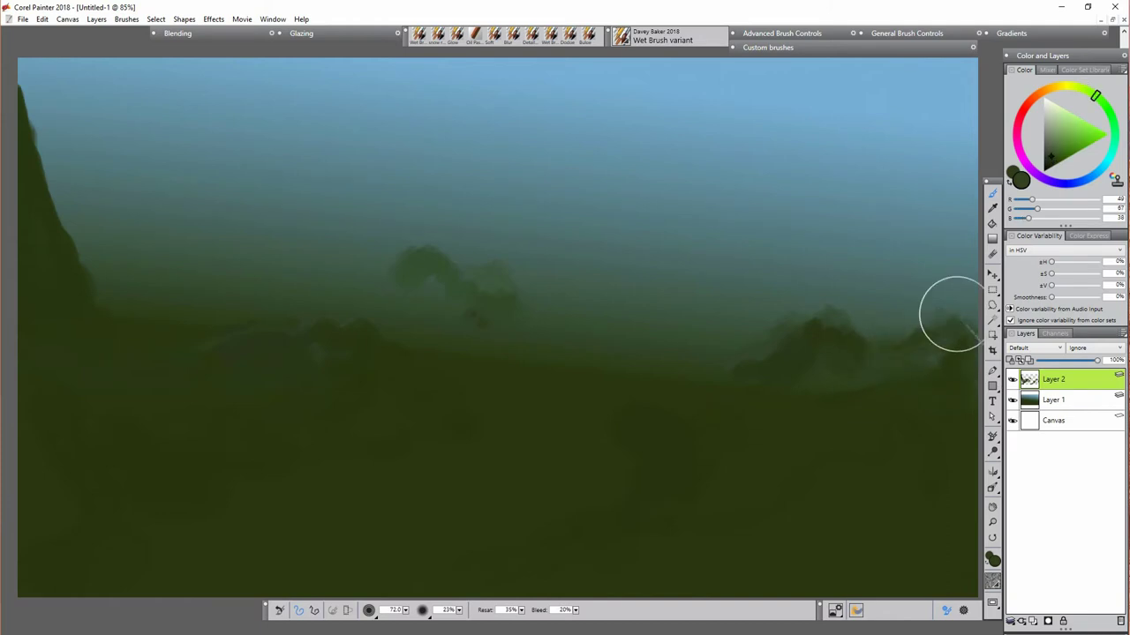
# Step: Sample nearby greens and paint the ridge at the picture's right edge plus soft patches in the middle-right lowland
pyautogui.moveTo(956, 314)
pyautogui.mouseDown()
pyautogui.moveTo(917, 312)
pyautogui.moveTo(953, 327)
pyautogui.mouseUp()
pyautogui.keyDown('alt'); pyautogui.click(909, 316); pyautogui.keyUp('alt')
pyautogui.keyDown('alt'); pyautogui.click(770, 400); pyautogui.keyUp('alt')
pyautogui.moveTo(790, 408)
pyautogui.mouseDown()
pyautogui.moveTo(767, 403)
pyautogui.moveTo(826, 406)
pyautogui.mouseUp()
pyautogui.keyDown('alt'); pyautogui.click(697, 353); pyautogui.keyUp('alt')
pyautogui.moveTo(711, 353); pyautogui.dragTo(708, 380)
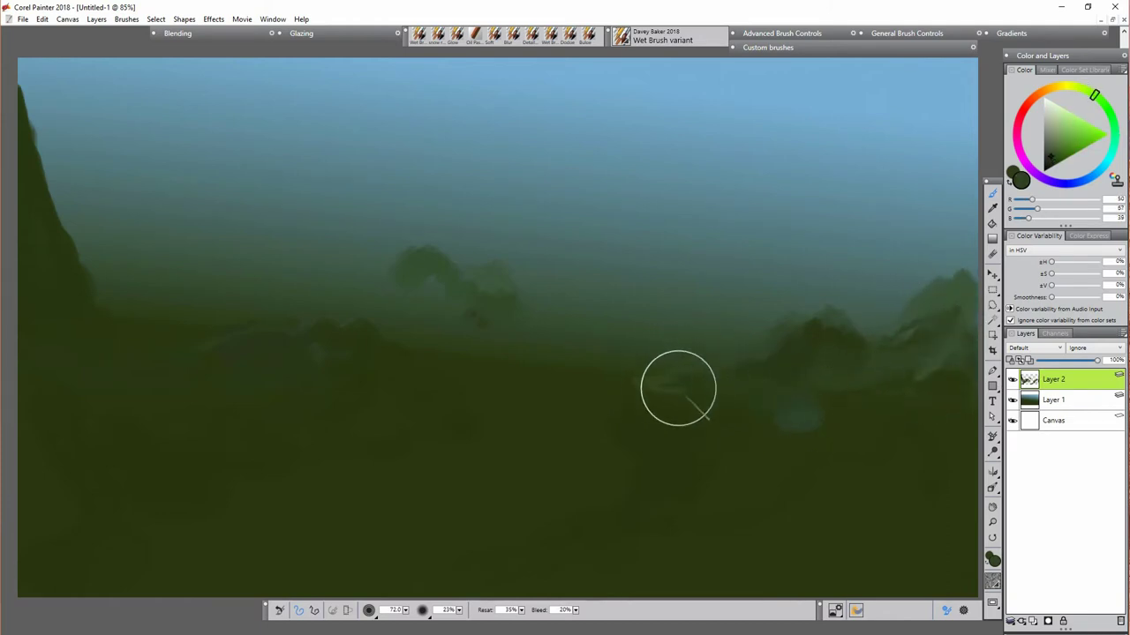
# Step: Paint a rounded hill left of centre and a hazy blue-green hill range above the right ridge
pyautogui.moveTo(436, 295); pyautogui.dragTo(390, 247)
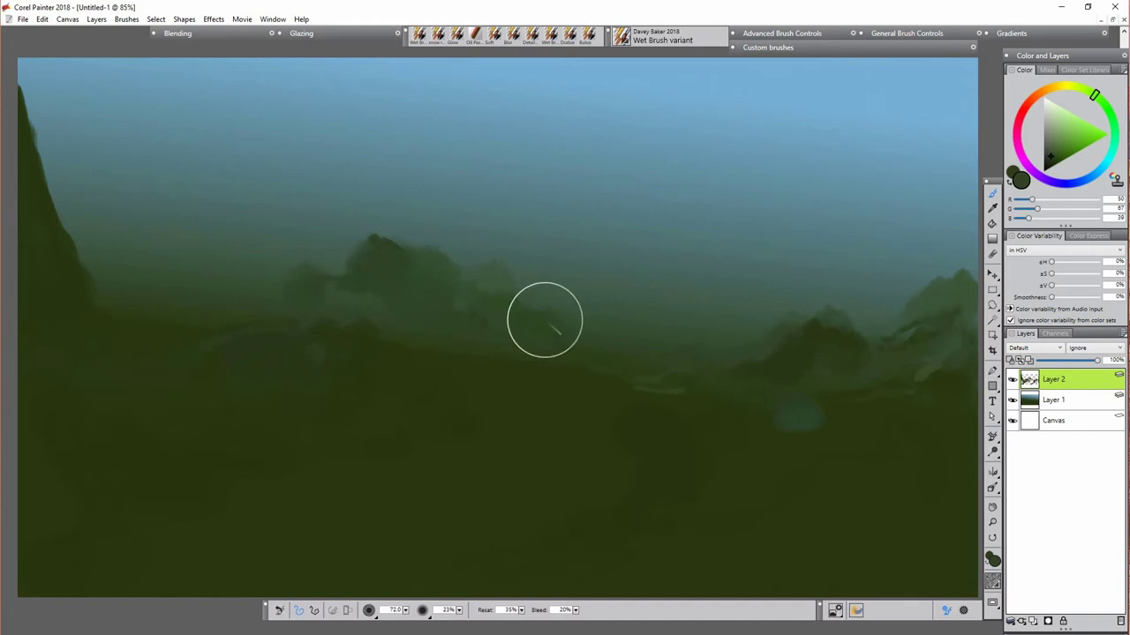
pyautogui.keyDown('alt'); pyautogui.click(736, 297); pyautogui.keyUp('alt')
pyautogui.moveTo(715, 298)
pyautogui.mouseDown()
pyautogui.moveTo(740, 270)
pyautogui.moveTo(812, 257)
pyautogui.moveTo(880, 265)
pyautogui.moveTo(868, 301)
pyautogui.moveTo(878, 322)
pyautogui.mouseUp()
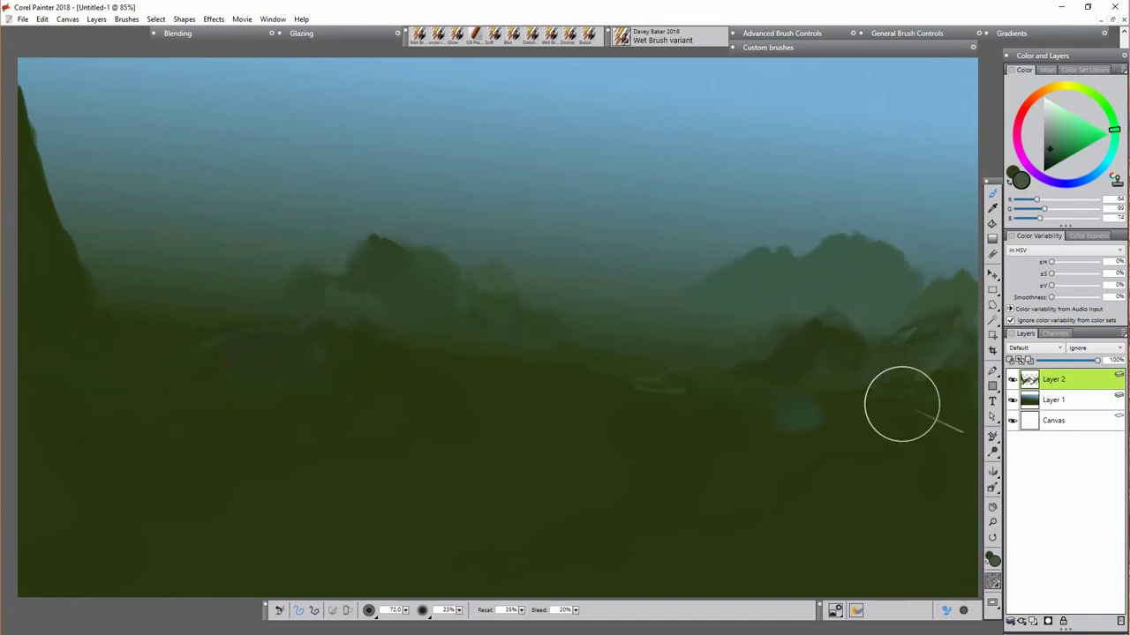
# Step: Sample blue-green haze tones and paint distant mountains on the left and small clouds across the middle of the sky
pyautogui.keyDown('alt'); pyautogui.click(451, 224); pyautogui.keyUp('alt')
pyautogui.moveTo(451, 224)
pyautogui.mouseDown()
pyautogui.moveTo(341, 185)
pyautogui.moveTo(309, 208)
pyautogui.mouseUp()
pyautogui.moveTo(144, 176)
pyautogui.mouseDown()
pyautogui.moveTo(192, 230)
pyautogui.moveTo(263, 218)
pyautogui.moveTo(302, 256)
pyautogui.moveTo(189, 270)
pyautogui.moveTo(266, 280)
pyautogui.moveTo(309, 323)
pyautogui.moveTo(324, 233)
pyautogui.moveTo(356, 234)
pyautogui.moveTo(356, 147)
pyautogui.moveTo(414, 196)
pyautogui.mouseUp()
pyautogui.moveTo(671, 229)
pyautogui.mouseDown()
pyautogui.moveTo(737, 216)
pyautogui.moveTo(675, 226)
pyautogui.moveTo(730, 236)
pyautogui.moveTo(720, 244)
pyautogui.moveTo(645, 255)
pyautogui.moveTo(651, 223)
pyautogui.mouseUp()
pyautogui.moveTo(849, 215); pyautogui.dragTo(812, 213)
pyautogui.keyDown('alt'); pyautogui.click(512, 220); pyautogui.keyUp('alt')
pyautogui.moveTo(524, 191)
pyautogui.mouseDown()
pyautogui.moveTo(547, 172)
pyautogui.moveTo(487, 145)
pyautogui.mouseUp()
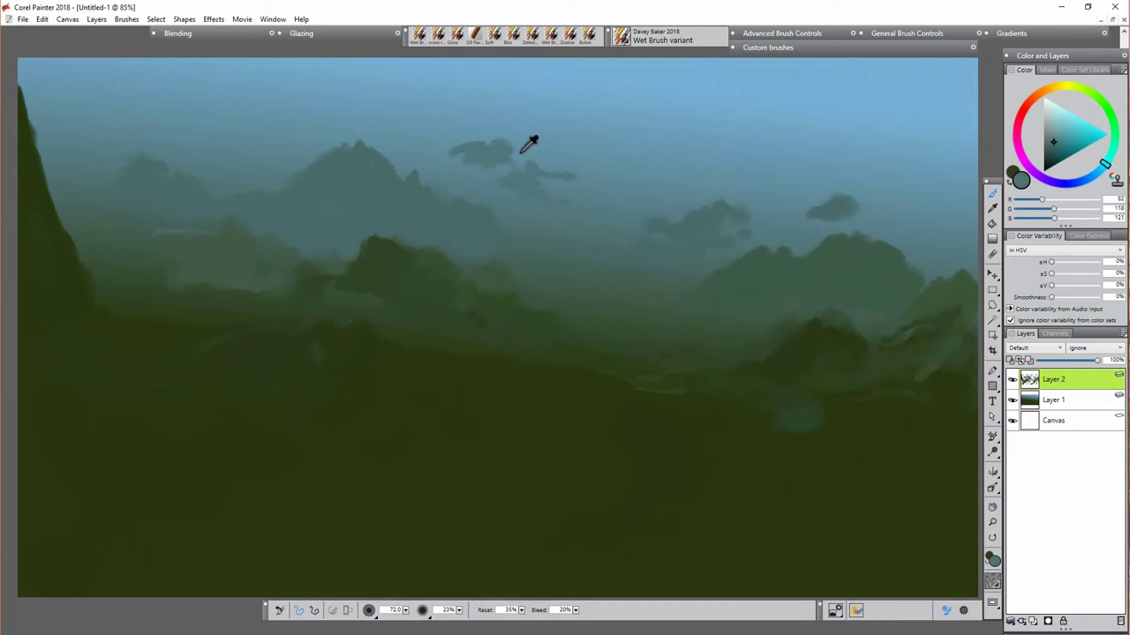
# Step: Sample the sky blue and paint faint distant cloud shapes in the upper sky and larger banks at the right
pyautogui.keyDown('alt'); pyautogui.click(525, 154); pyautogui.keyUp('alt')
pyautogui.moveTo(607, 143)
pyautogui.mouseDown()
pyautogui.moveTo(633, 139)
pyautogui.moveTo(551, 135)
pyautogui.mouseUp()
pyautogui.moveTo(403, 117); pyautogui.dragTo(369, 116)
pyautogui.moveTo(281, 100); pyautogui.dragTo(173, 89)
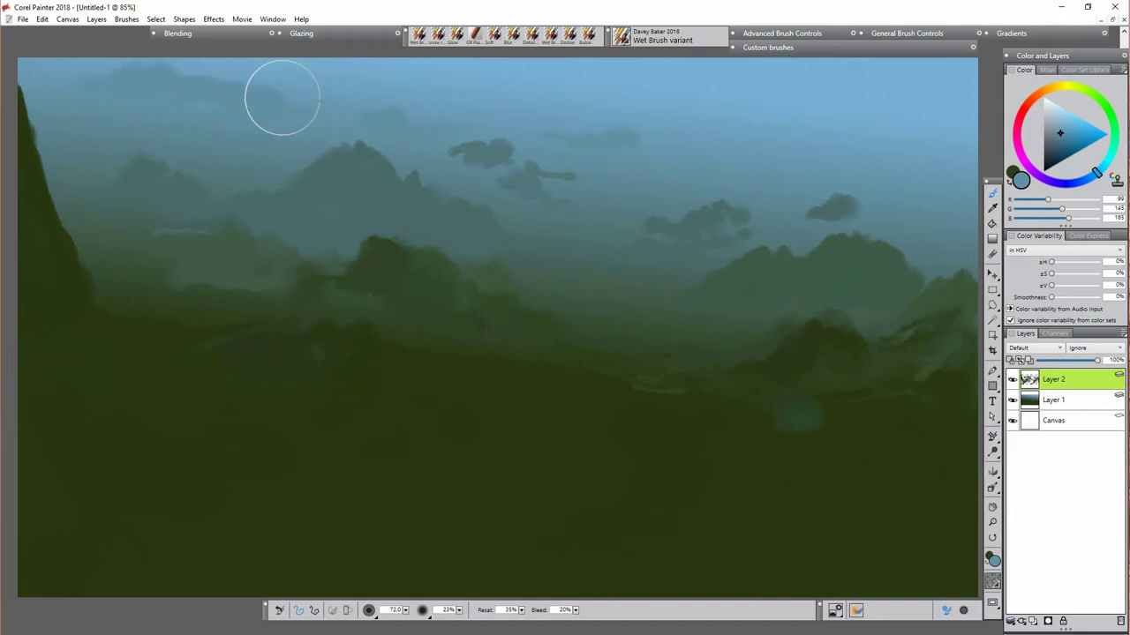
pyautogui.moveTo(825, 126)
pyautogui.mouseDown()
pyautogui.moveTo(857, 126)
pyautogui.moveTo(926, 151)
pyautogui.moveTo(880, 199)
pyautogui.moveTo(905, 188)
pyautogui.moveTo(877, 172)
pyautogui.moveTo(954, 150)
pyautogui.moveTo(941, 131)
pyautogui.moveTo(948, 215)
pyautogui.moveTo(914, 200)
pyautogui.moveTo(964, 198)
pyautogui.moveTo(909, 226)
pyautogui.moveTo(938, 226)
pyautogui.mouseUp()
# Step: Fill the central valley with misty layers and extend the mid-distance hills and clouds using sampled green and teal tones
pyautogui.keyDown('alt'); pyautogui.click(586, 334); pyautogui.keyUp('alt')
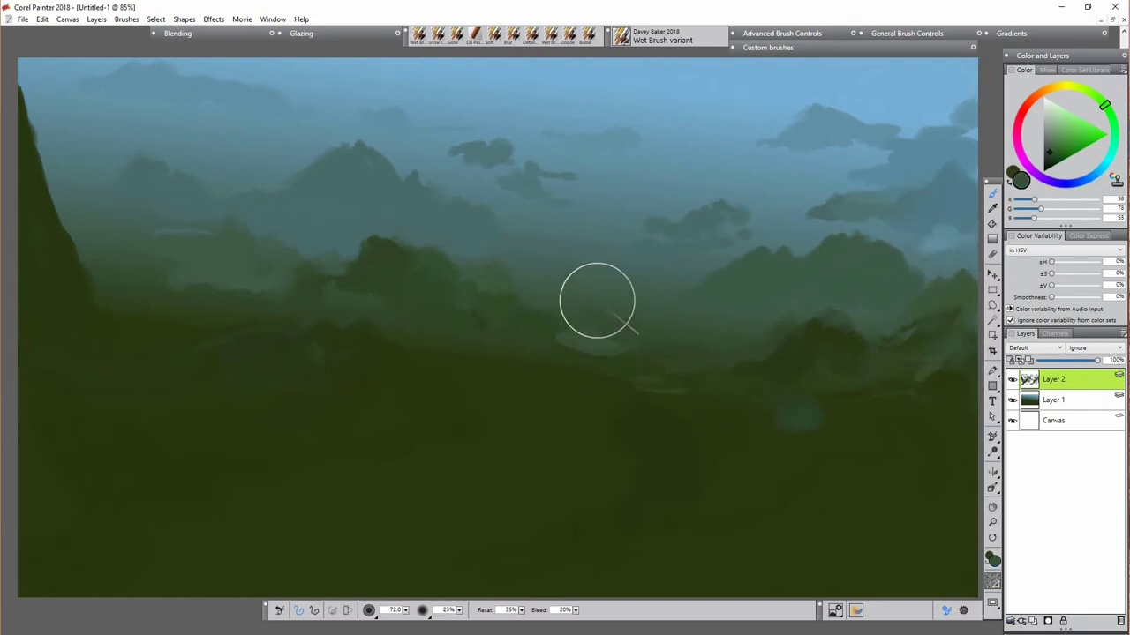
pyautogui.moveTo(710, 279)
pyautogui.mouseDown()
pyautogui.moveTo(681, 281)
pyautogui.moveTo(706, 263)
pyautogui.moveTo(633, 251)
pyautogui.moveTo(639, 235)
pyautogui.moveTo(502, 228)
pyautogui.moveTo(523, 230)
pyautogui.moveTo(452, 251)
pyautogui.moveTo(622, 285)
pyautogui.mouseUp()
pyautogui.keyDown('alt'); pyautogui.click(729, 223); pyautogui.keyUp('alt')
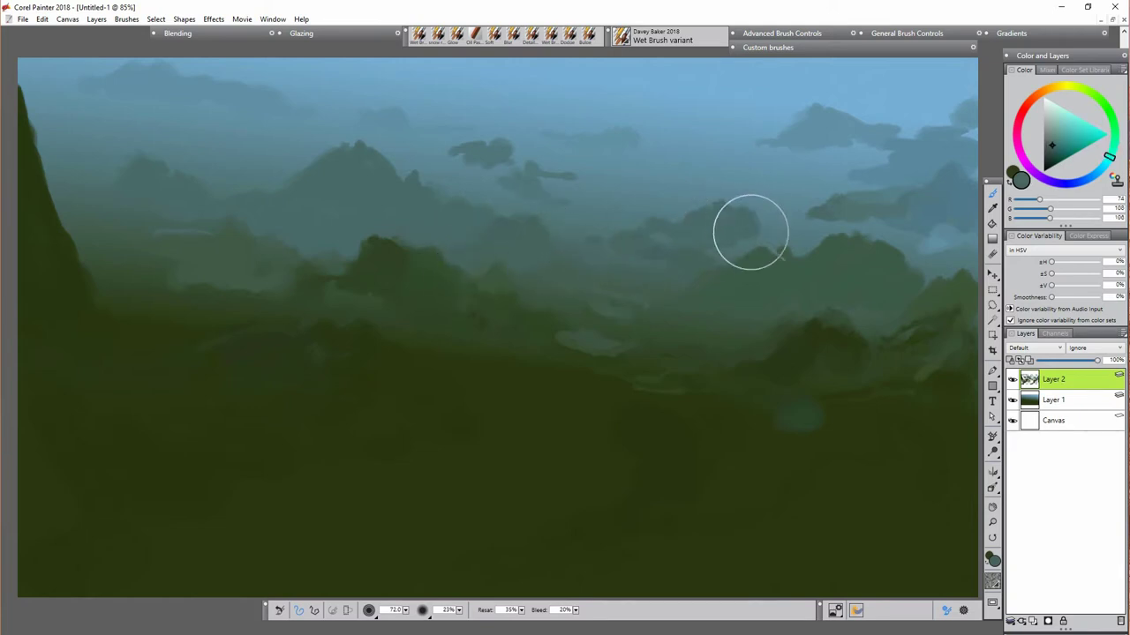
pyautogui.moveTo(481, 173)
pyautogui.mouseDown()
pyautogui.moveTo(435, 155)
pyautogui.moveTo(456, 150)
pyautogui.moveTo(458, 168)
pyautogui.moveTo(413, 155)
pyautogui.moveTo(586, 174)
pyautogui.mouseUp()
# Step: Reduce the brush size to 25 and add small cloud fragments and peaks around the mid-distance hills
pyautogui.press('[')
pyautogui.press('[')
pyautogui.press('[')
pyautogui.press('[')
pyautogui.press('[')
pyautogui.press('[')
pyautogui.press('[')
pyautogui.press('[')
pyautogui.press('[')
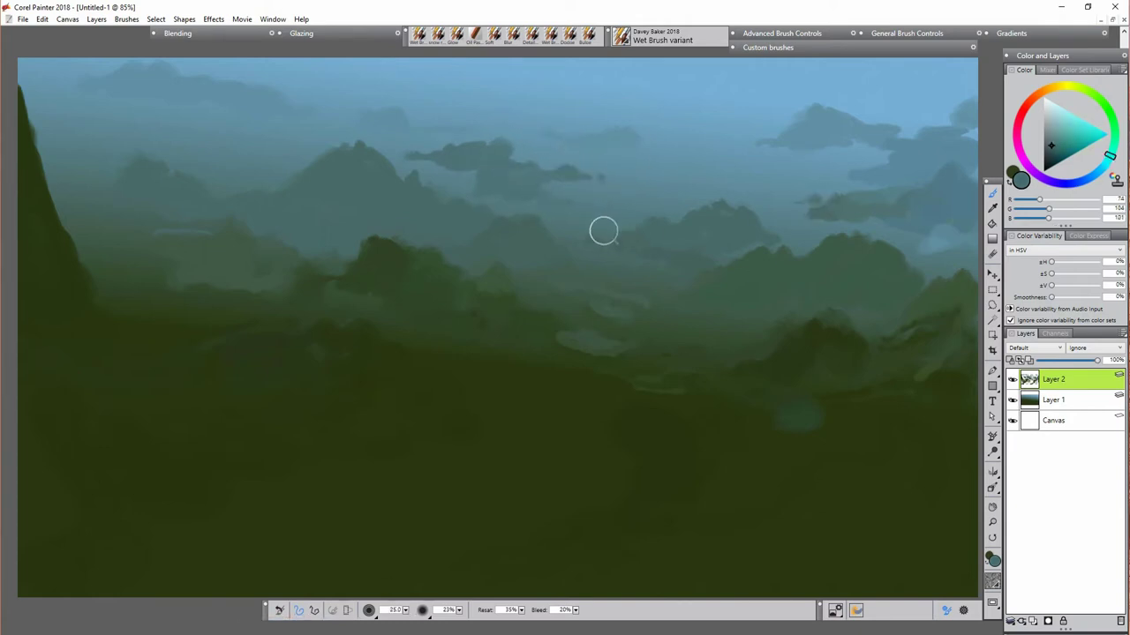
pyautogui.keyDown('alt'); pyautogui.click(782, 214); pyautogui.keyUp('alt')
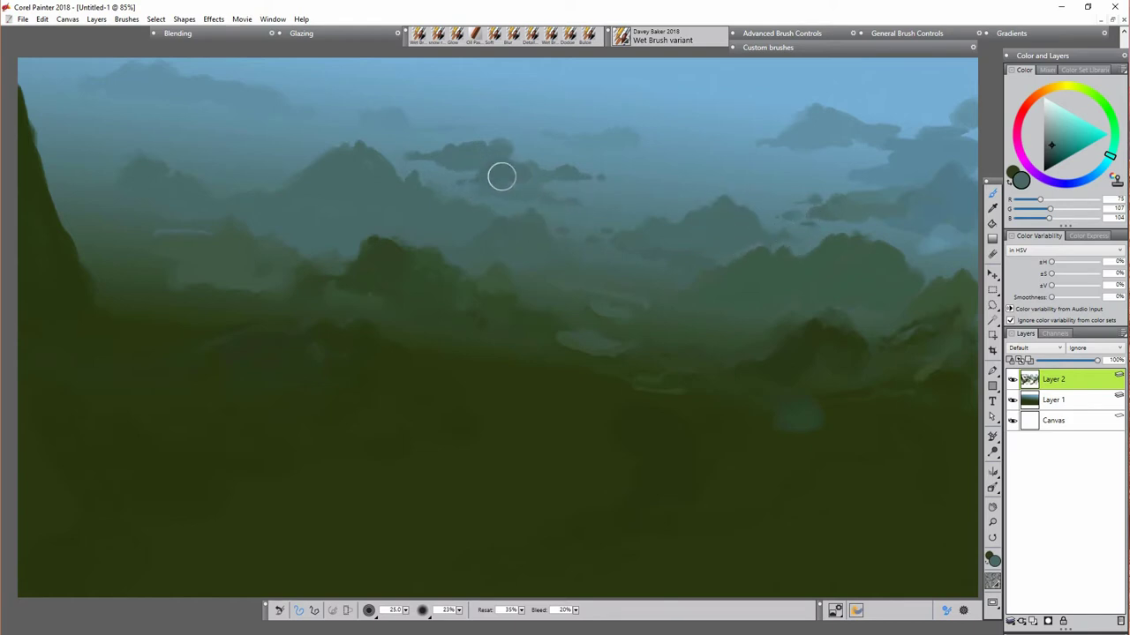
# Step: Refine the edges of the small central and right-hand clouds with sampled blue tones
pyautogui.keyDown('alt'); pyautogui.click(613, 149); pyautogui.keyUp('alt')
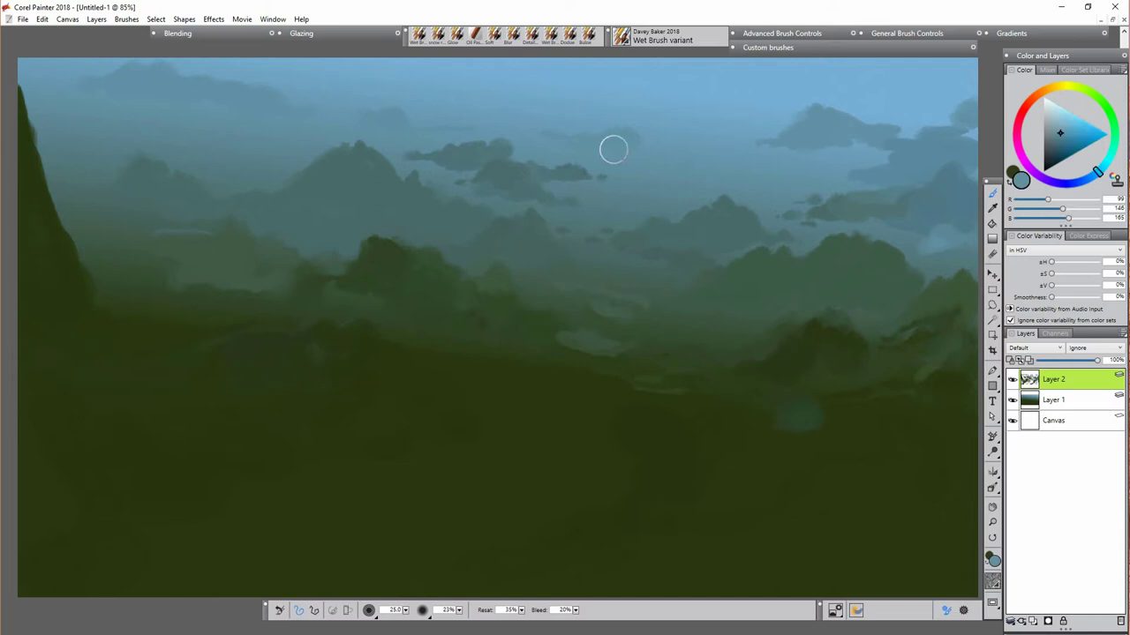
pyautogui.keyDown('alt'); pyautogui.click(537, 150); pyautogui.keyUp('alt')
pyautogui.keyDown('alt'); pyautogui.click(818, 177); pyautogui.keyUp('alt')
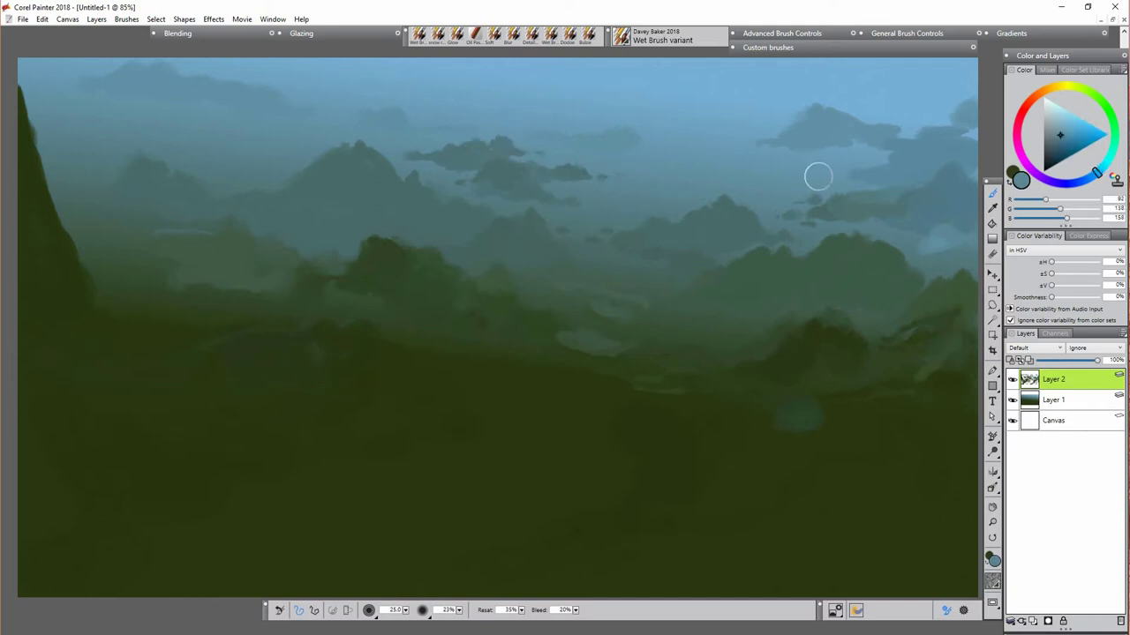
pyautogui.keyDown('alt'); pyautogui.click(805, 199); pyautogui.keyUp('alt')
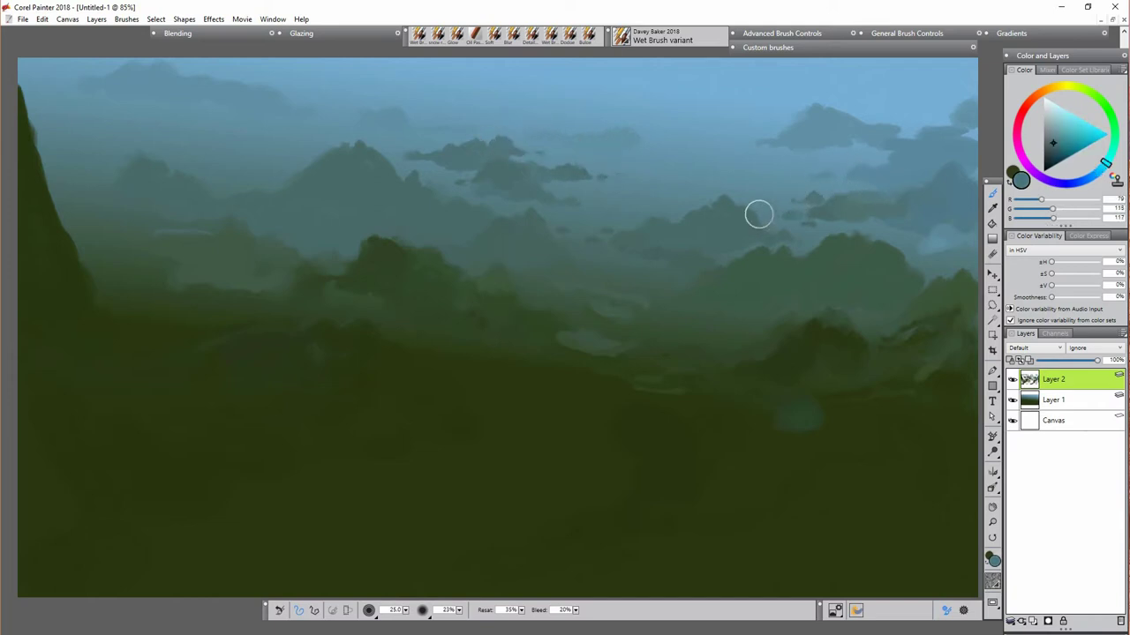
# Step: Paint ridge detail, streaky ground texture across the foreground and a small hill beside the left cliff using sampled greens
pyautogui.keyDown('alt'); pyautogui.click(574, 292); pyautogui.keyUp('alt')
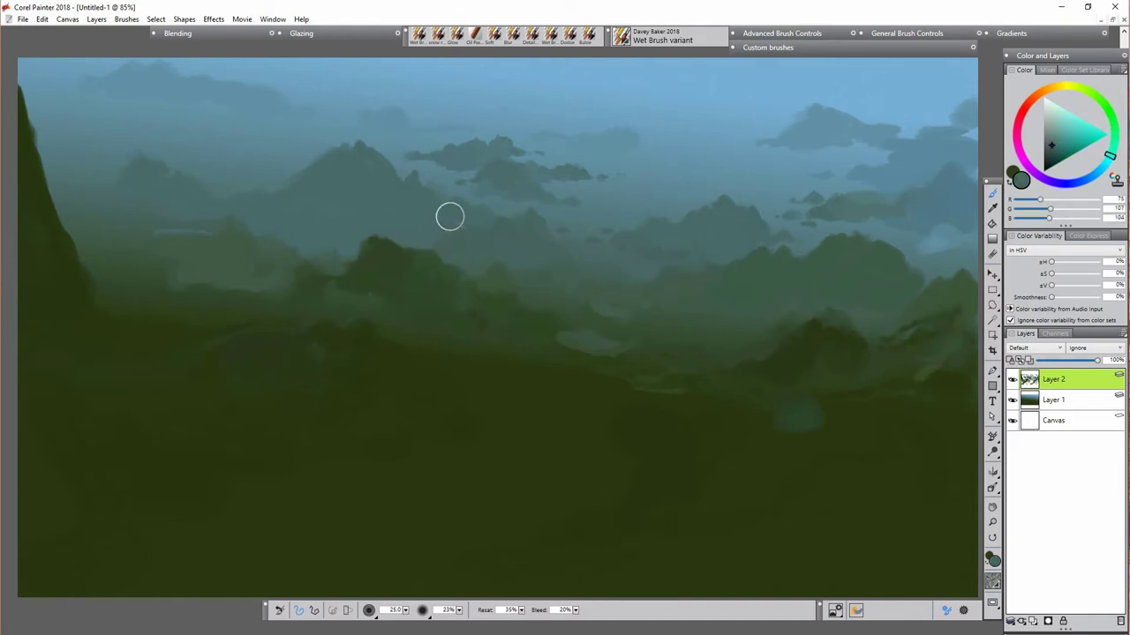
pyautogui.keyDown('alt'); pyautogui.click(536, 363); pyautogui.keyUp('alt')
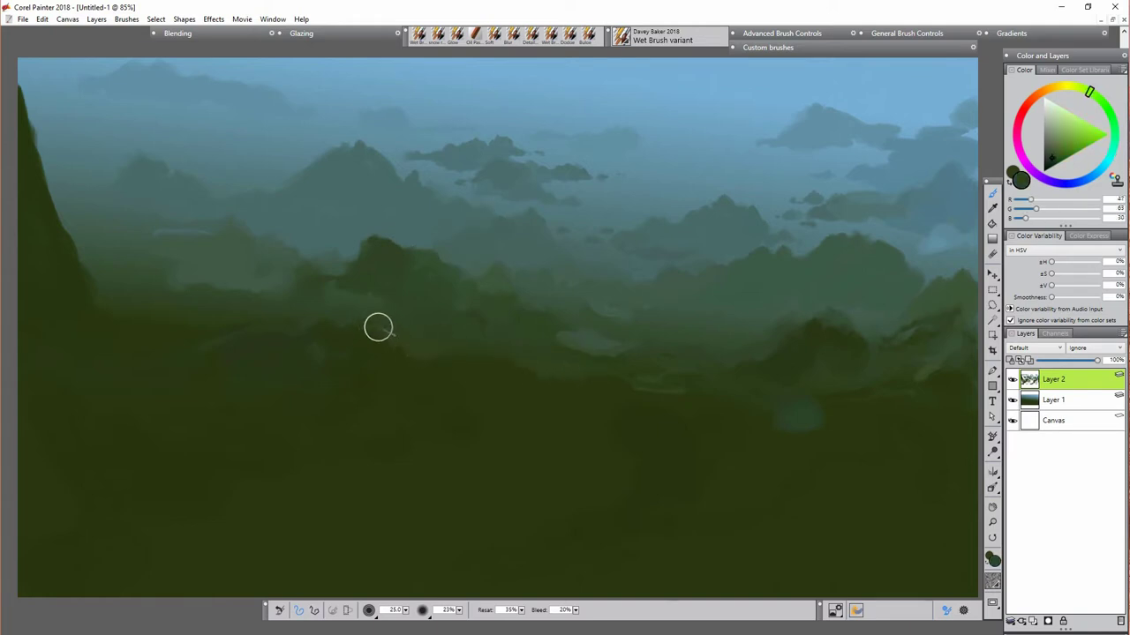
pyautogui.keyDown('alt'); pyautogui.click(432, 317); pyautogui.keyUp('alt')
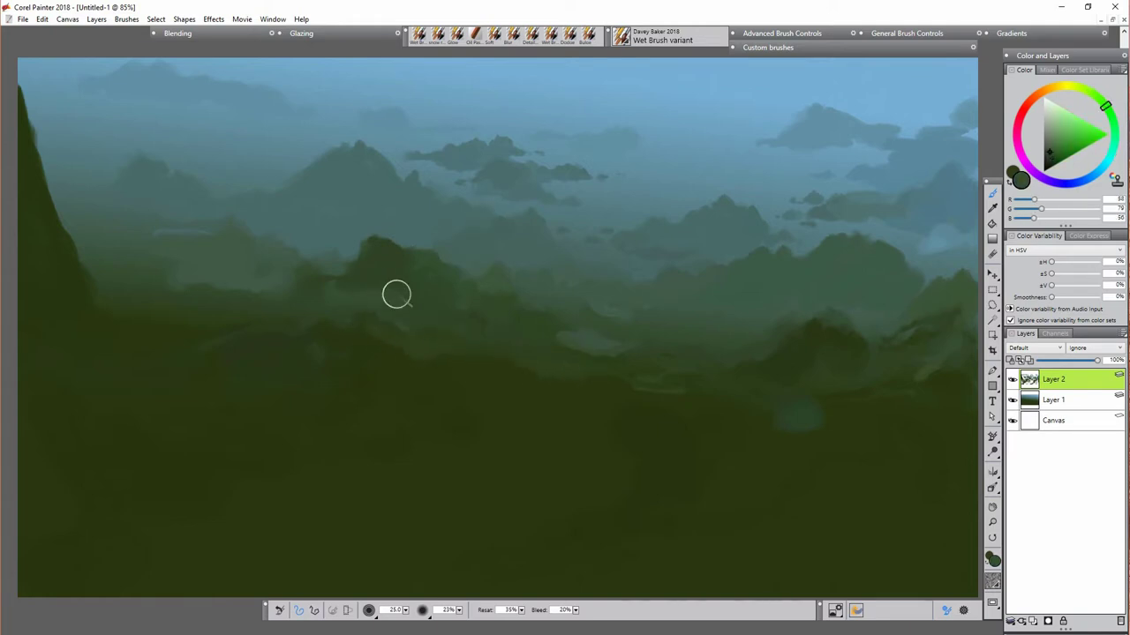
pyautogui.keyDown('alt'); pyautogui.click(590, 430); pyautogui.keyUp('alt')
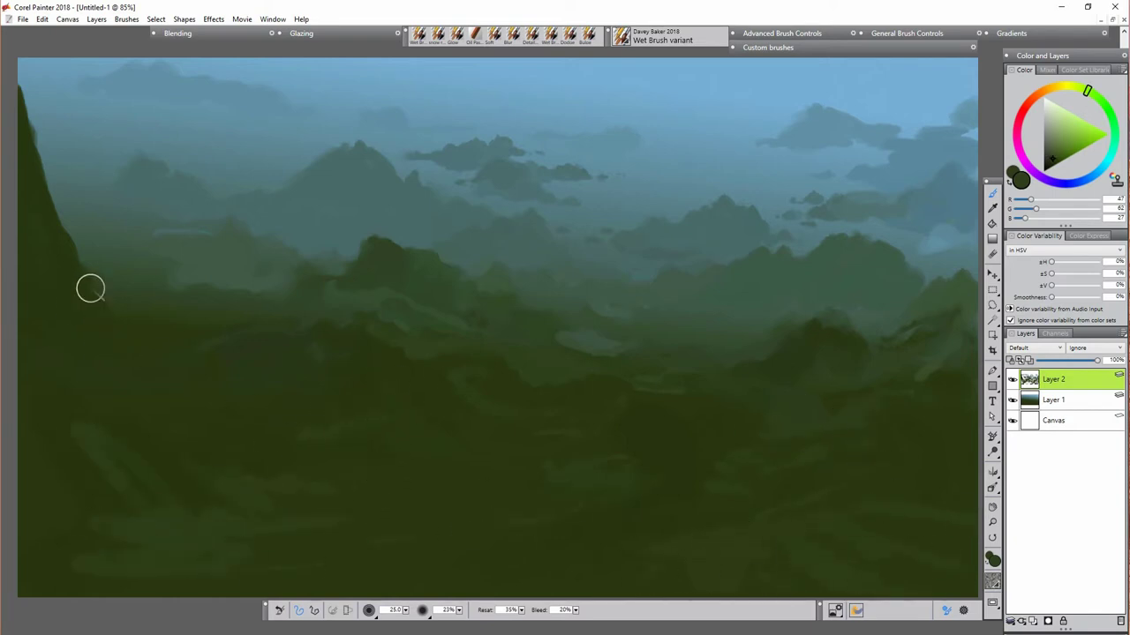
pyautogui.moveTo(193, 315)
pyautogui.mouseDown()
pyautogui.moveTo(163, 290)
pyautogui.moveTo(144, 312)
pyautogui.mouseUp()
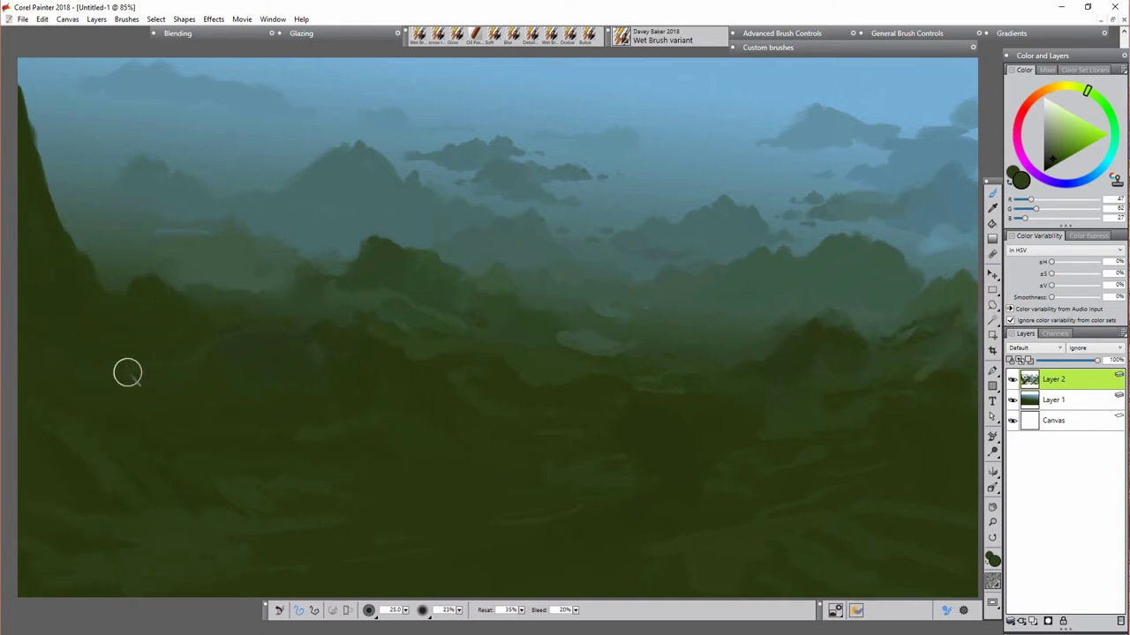
# Step: Add a new layer above the landscape and set its composite method to Shadow Map
pyautogui.click(1052, 147)
pyautogui.click(991, 225)
pyautogui.click(1032, 622)
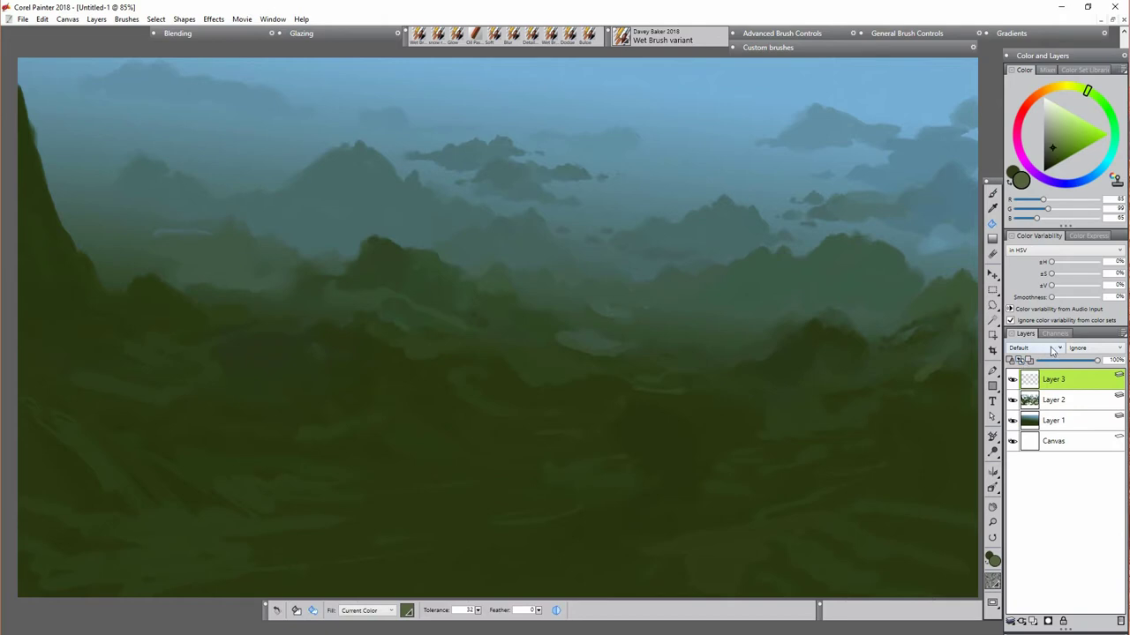
pyautogui.click(1051, 352)
pyautogui.click(1033, 404)
# Step: Choose a pale green (R 221, G 247, B 187) and glaze it over the hills and foreground with the large Wet Brush variant
pyautogui.click(1055, 135)
pyautogui.press('b')
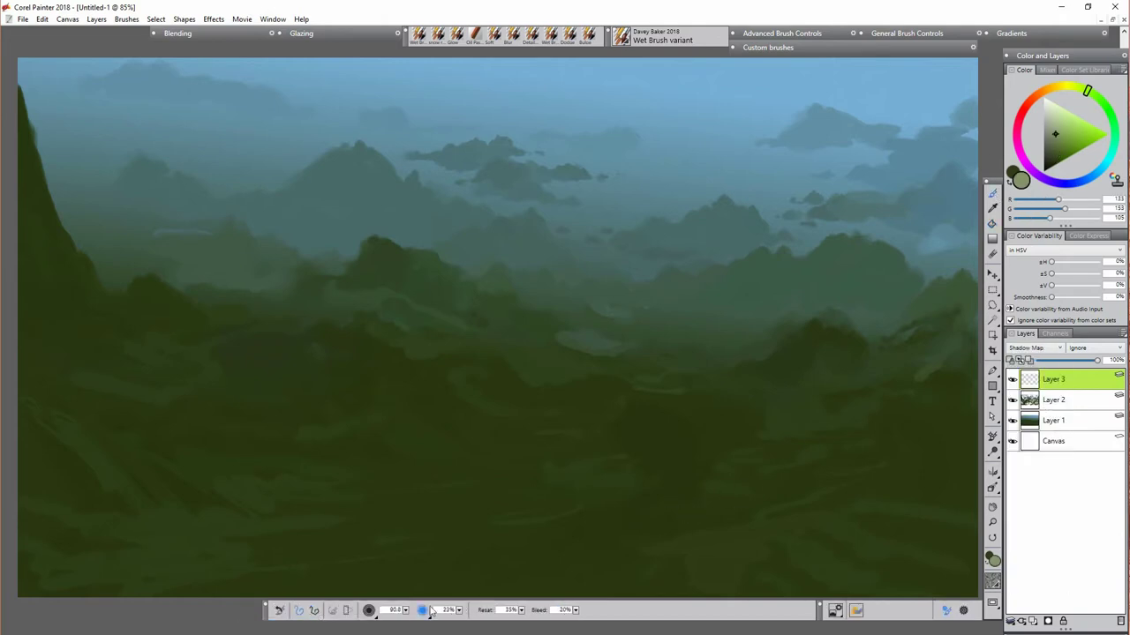
pyautogui.click(1058, 108)
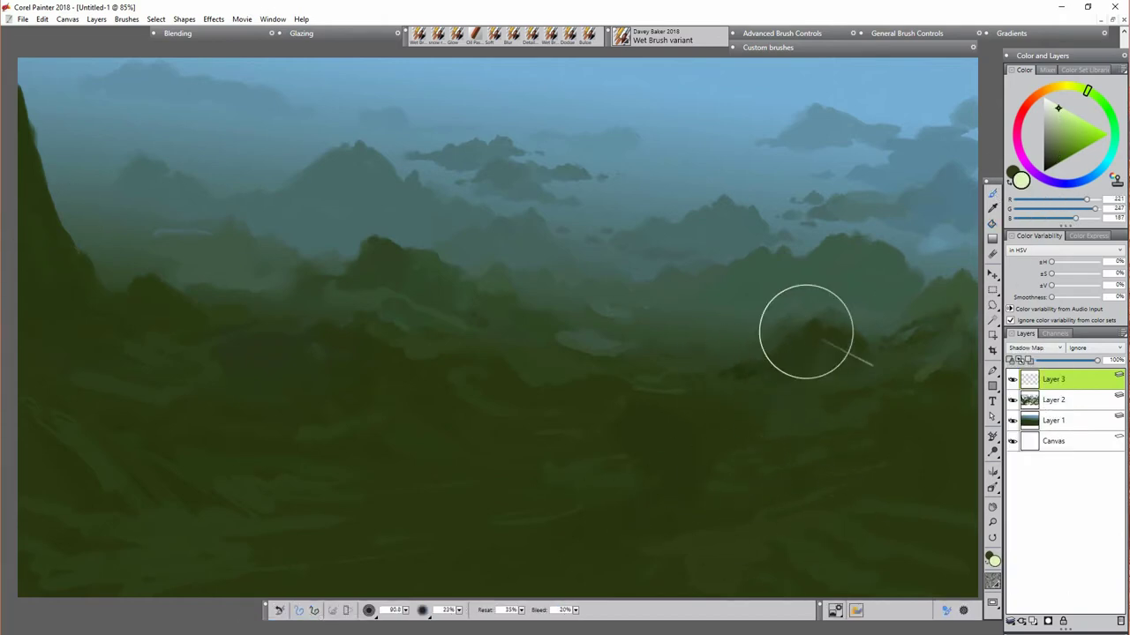
pyautogui.moveTo(806, 331)
pyautogui.mouseDown()
pyautogui.moveTo(835, 357)
pyautogui.moveTo(793, 391)
pyautogui.moveTo(714, 384)
pyautogui.moveTo(796, 341)
pyautogui.moveTo(854, 358)
pyautogui.mouseUp()
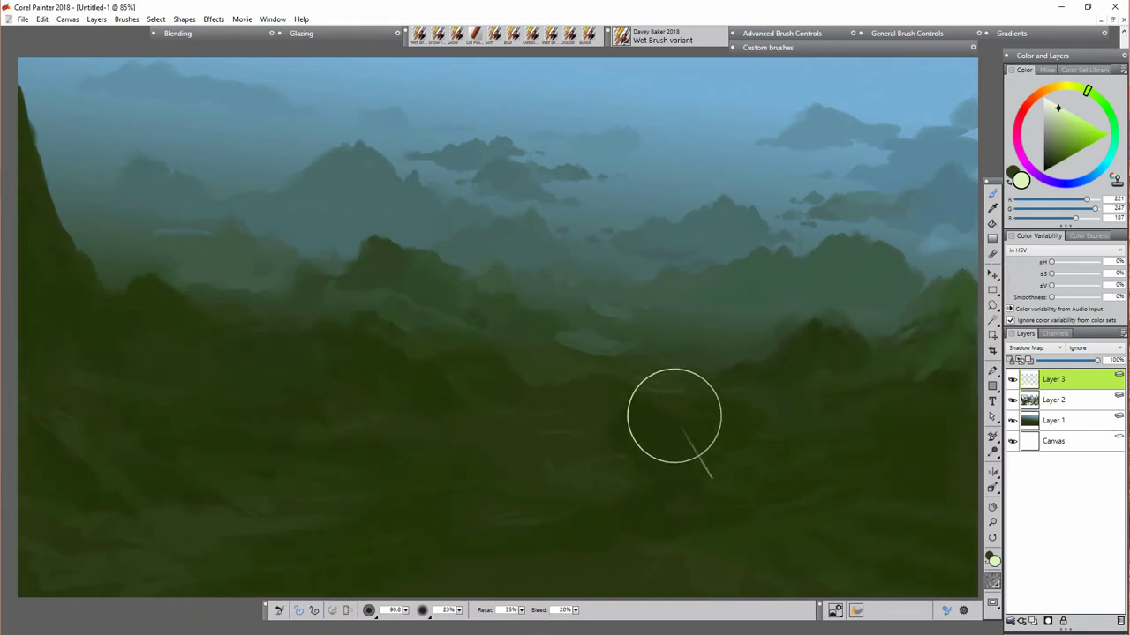
# Step: Pick progressively darker greens and paint shadows into the central valley, the right ridge and the right foreground
pyautogui.click(1056, 119)
pyautogui.click(1055, 132)
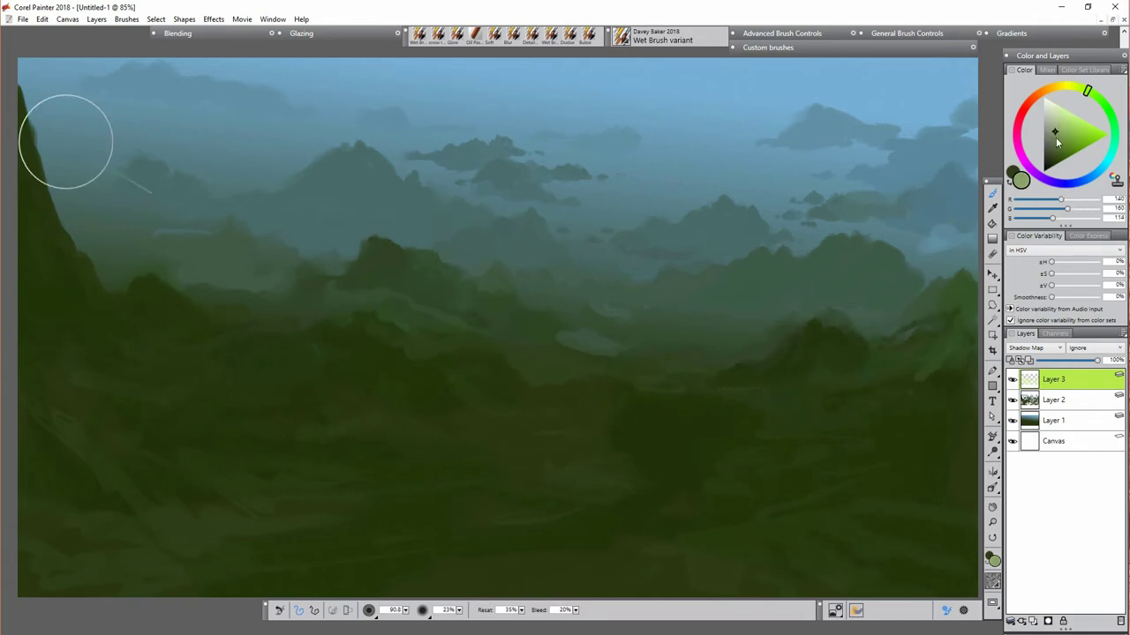
pyautogui.moveTo(526, 441); pyautogui.dragTo(618, 443)
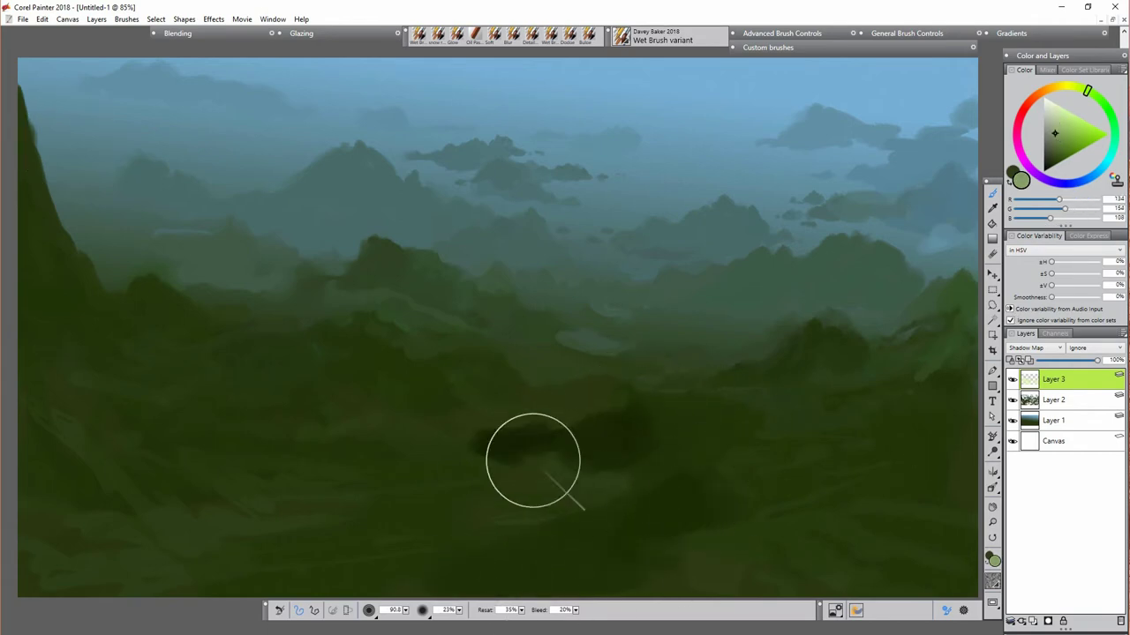
pyautogui.moveTo(532, 462)
pyautogui.mouseDown()
pyautogui.moveTo(449, 412)
pyautogui.moveTo(449, 380)
pyautogui.moveTo(494, 420)
pyautogui.moveTo(488, 360)
pyautogui.moveTo(434, 370)
pyautogui.moveTo(365, 329)
pyautogui.moveTo(434, 424)
pyautogui.moveTo(295, 409)
pyautogui.moveTo(378, 370)
pyautogui.moveTo(490, 402)
pyautogui.moveTo(555, 508)
pyautogui.moveTo(508, 542)
pyautogui.moveTo(542, 470)
pyautogui.moveTo(676, 413)
pyautogui.moveTo(694, 389)
pyautogui.moveTo(756, 436)
pyautogui.moveTo(669, 408)
pyautogui.moveTo(794, 359)
pyautogui.moveTo(782, 355)
pyautogui.moveTo(824, 381)
pyautogui.moveTo(793, 331)
pyautogui.moveTo(921, 338)
pyautogui.moveTo(951, 371)
pyautogui.mouseUp()
pyautogui.click(1056, 146)
pyautogui.moveTo(928, 408)
pyautogui.mouseDown()
pyautogui.moveTo(845, 436)
pyautogui.moveTo(897, 447)
pyautogui.moveTo(916, 581)
pyautogui.mouseUp()
# Step: Set the brush Bleed to 50% and blend shadows across the right and lower-left foreground
pyautogui.click(576, 611)
pyautogui.moveTo(437, 619); pyautogui.dragTo(471, 619)
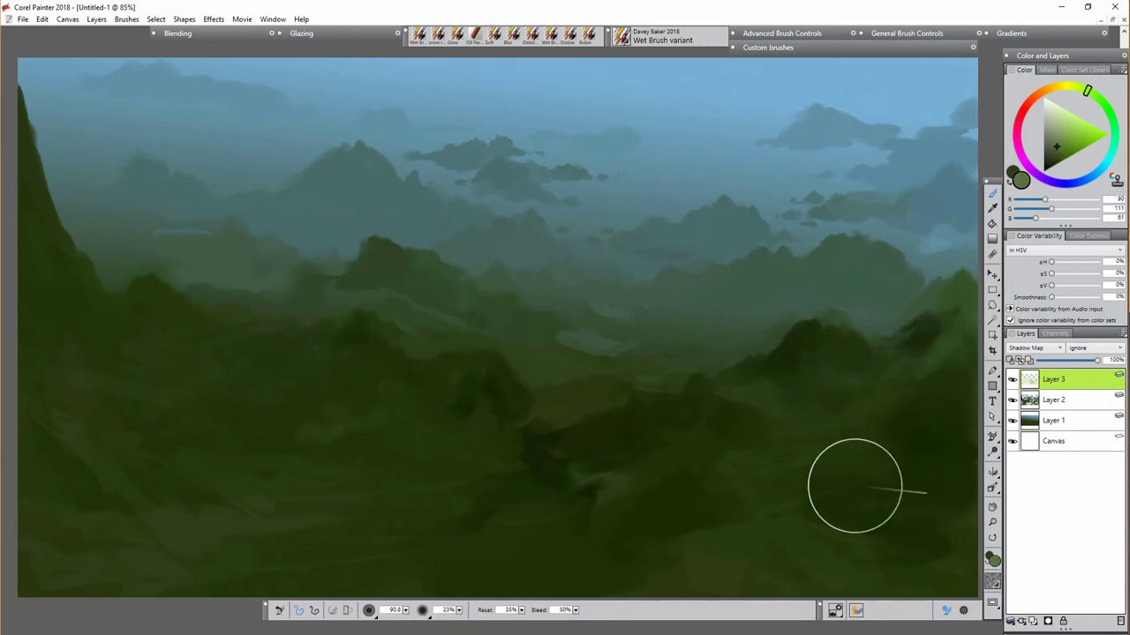
pyautogui.moveTo(854, 485)
pyautogui.mouseDown()
pyautogui.moveTo(859, 504)
pyautogui.moveTo(830, 552)
pyautogui.moveTo(891, 471)
pyautogui.mouseUp()
pyautogui.moveTo(295, 514)
pyautogui.mouseDown()
pyautogui.moveTo(38, 297)
pyautogui.moveTo(277, 353)
pyautogui.moveTo(339, 568)
pyautogui.moveTo(341, 448)
pyautogui.moveTo(217, 524)
pyautogui.moveTo(129, 462)
pyautogui.moveTo(41, 485)
pyautogui.mouseUp()
# Step: Set the brush Resat to 50% and paint dark hill masses on the left, in the centre and beneath the right peak
pyautogui.click(522, 611)
pyautogui.moveTo(400, 619); pyautogui.dragTo(417, 619)
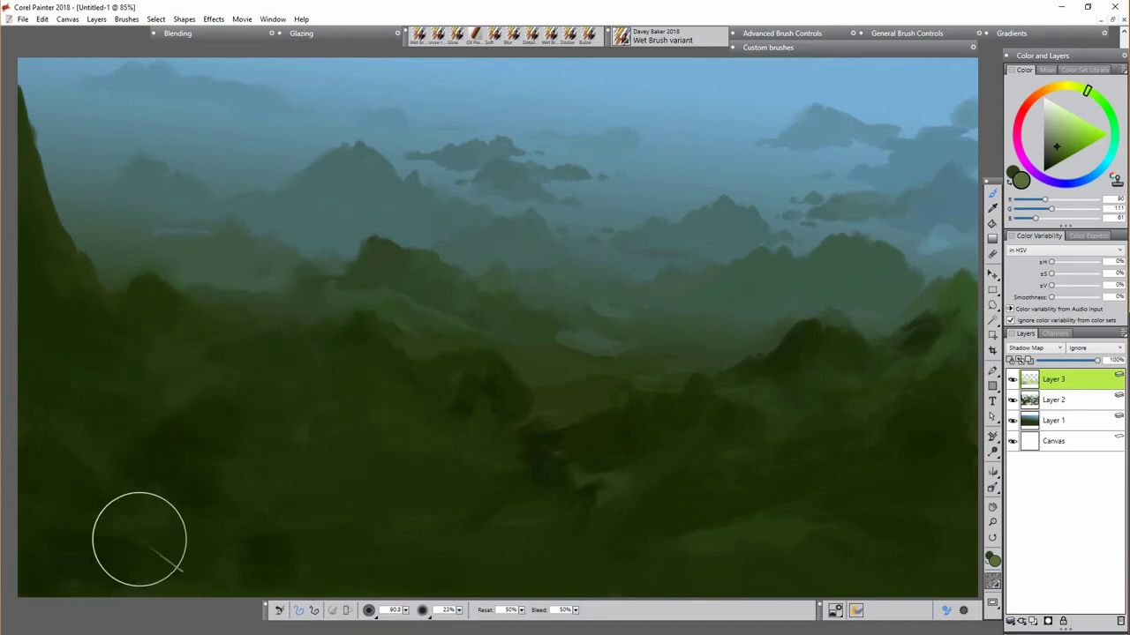
pyautogui.moveTo(139, 539)
pyautogui.mouseDown()
pyautogui.moveTo(62, 382)
pyautogui.moveTo(269, 561)
pyautogui.moveTo(196, 562)
pyautogui.moveTo(247, 591)
pyautogui.moveTo(357, 512)
pyautogui.moveTo(317, 535)
pyautogui.moveTo(418, 491)
pyautogui.moveTo(714, 556)
pyautogui.moveTo(380, 537)
pyautogui.moveTo(549, 534)
pyautogui.moveTo(447, 475)
pyautogui.moveTo(305, 434)
pyautogui.moveTo(319, 369)
pyautogui.moveTo(405, 442)
pyautogui.moveTo(297, 332)
pyautogui.moveTo(307, 529)
pyautogui.moveTo(333, 358)
pyautogui.moveTo(321, 346)
pyautogui.moveTo(309, 420)
pyautogui.mouseUp()
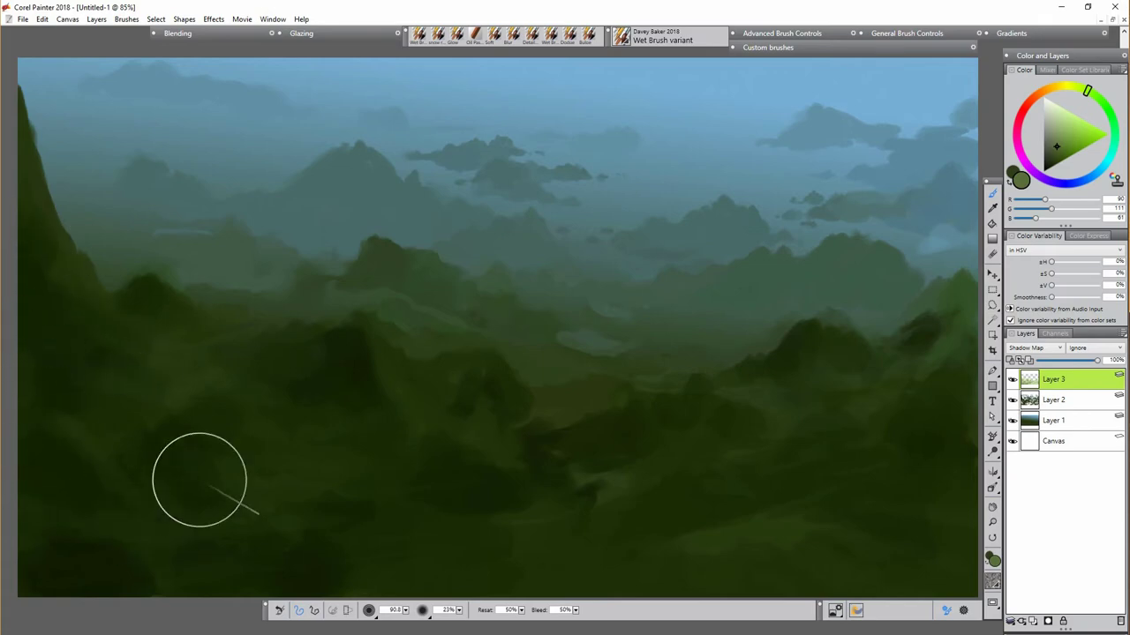
pyautogui.moveTo(685, 422)
pyautogui.mouseDown()
pyautogui.moveTo(706, 388)
pyautogui.moveTo(694, 379)
pyautogui.moveTo(644, 403)
pyautogui.mouseUp()
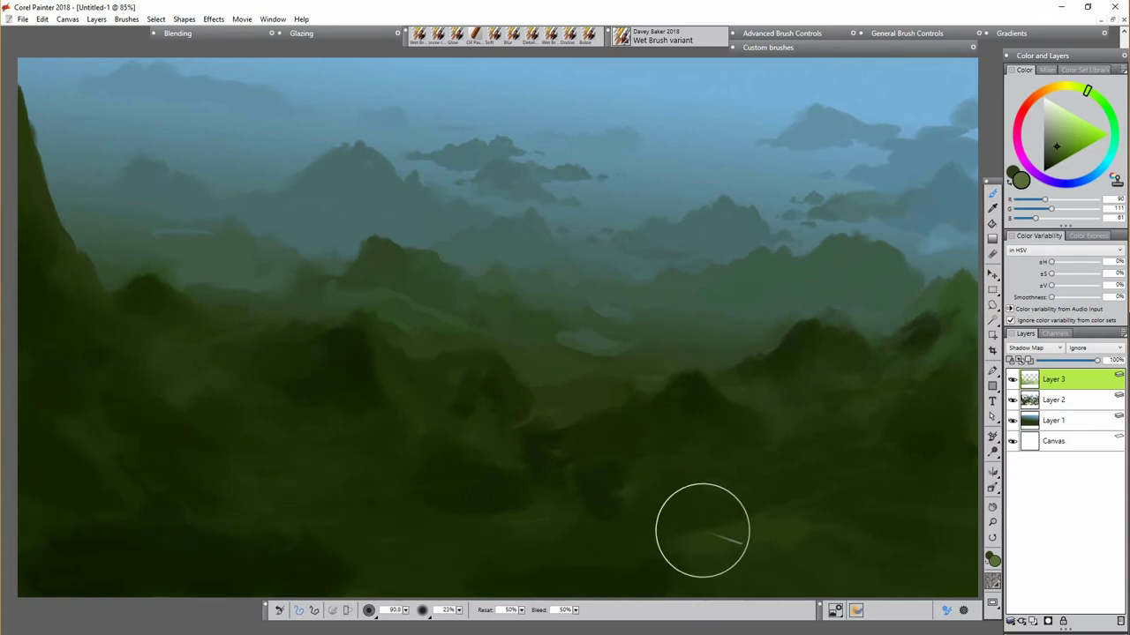
pyautogui.moveTo(926, 312); pyautogui.dragTo(894, 378)
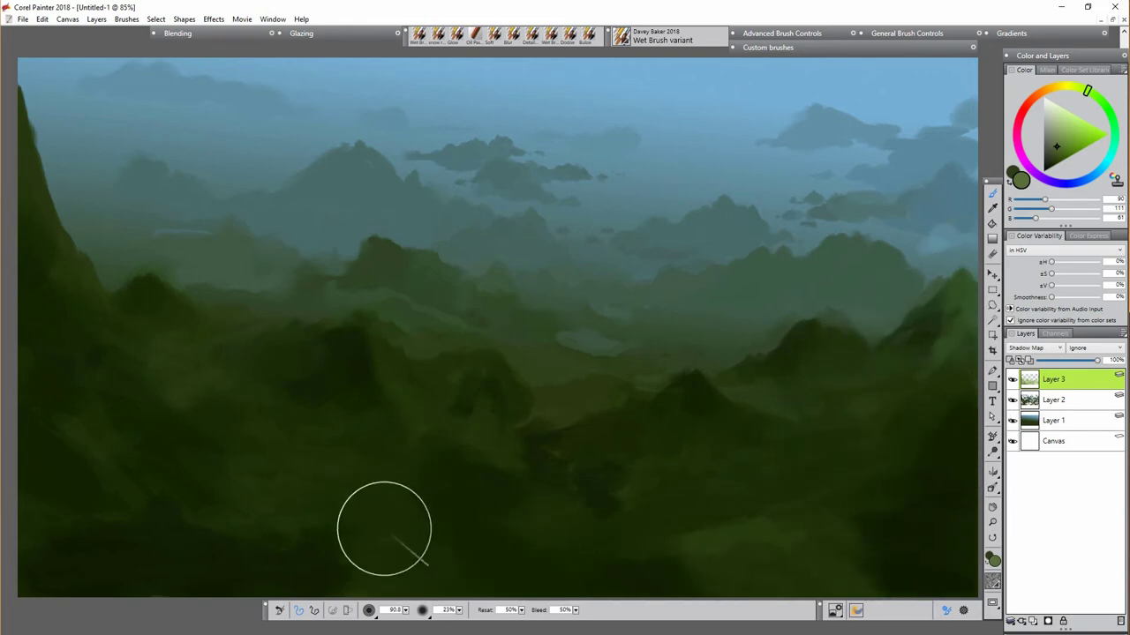
# Step: Add a new layer and paint soft clouds in pale blue in the upper sky, using a smaller brush for detail
pyautogui.hotkey('ctrl', 'shift', 'n')
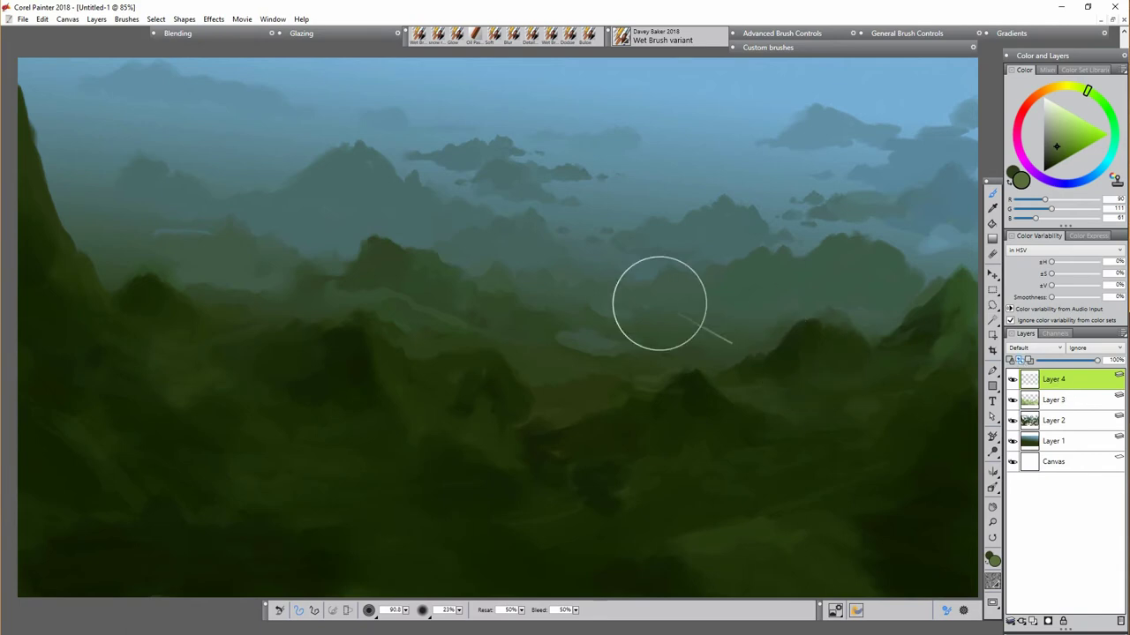
pyautogui.keyDown('alt'); pyautogui.click(669, 97); pyautogui.keyUp('alt')
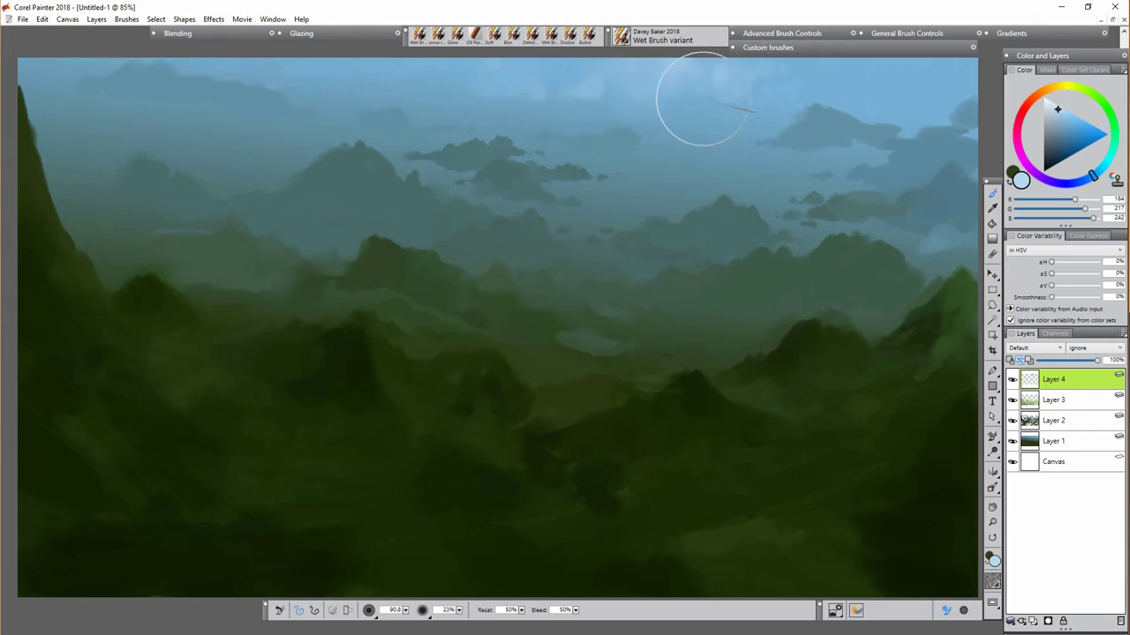
pyautogui.moveTo(405, 611); pyautogui.dragTo(366, 616)
# Step: Switch to the Glow brush and paint bright cloud highlights in the upper sky, adjusting the brush size to 19.1
pyautogui.click(456, 36)
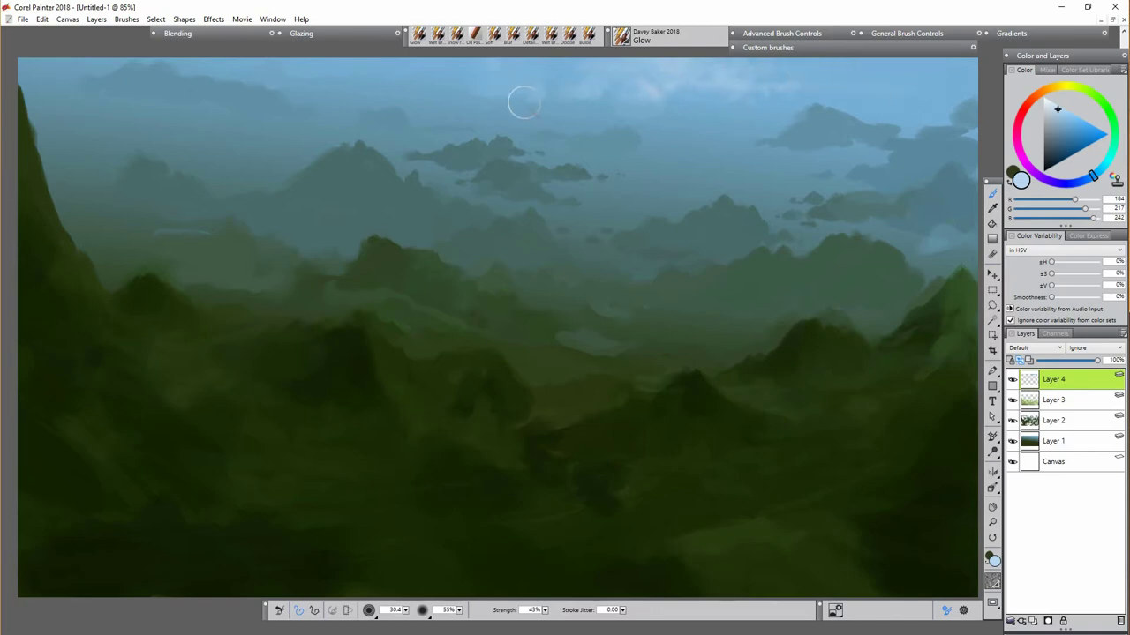
pyautogui.moveTo(405, 611); pyautogui.dragTo(276, 618)
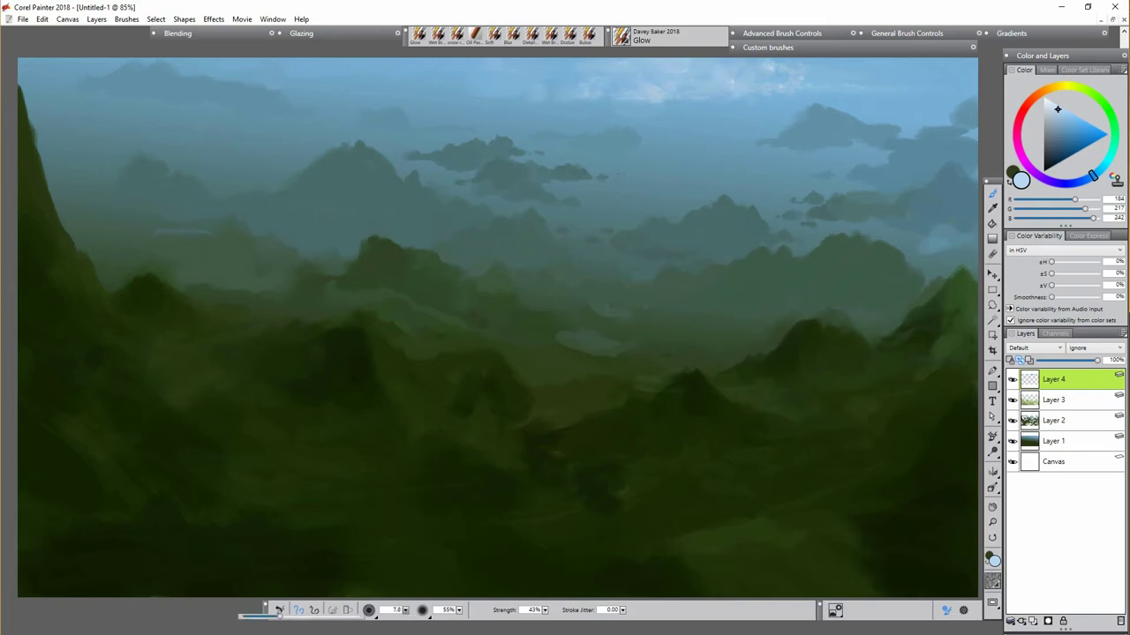
pyautogui.moveTo(280, 616); pyautogui.dragTo(295, 617)
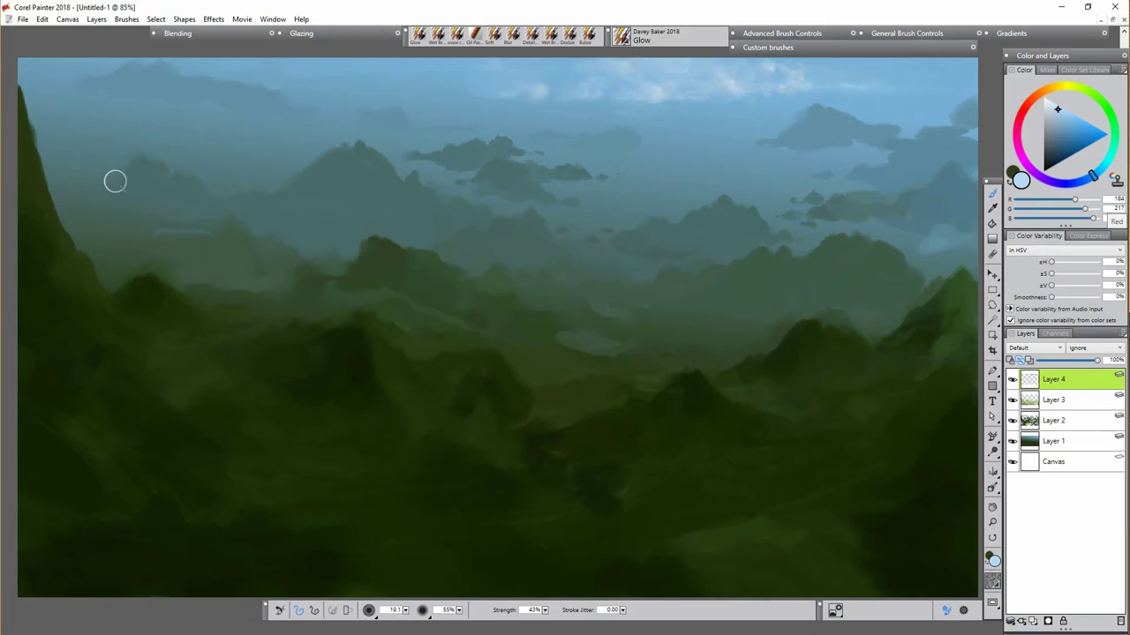
# Step: Duplicate the cloud layer and transform the copy to spread the clouds across the upper sky
pyautogui.rightClick(1069, 381)
pyautogui.click(1051, 403)
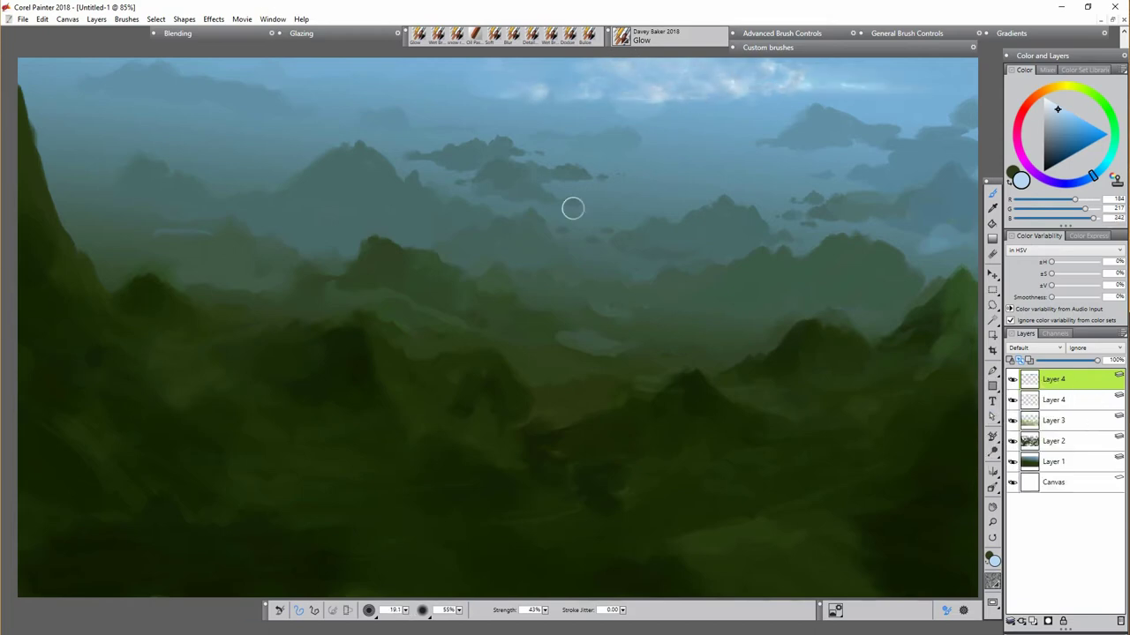
pyautogui.click(42, 19)
pyautogui.click(117, 235)
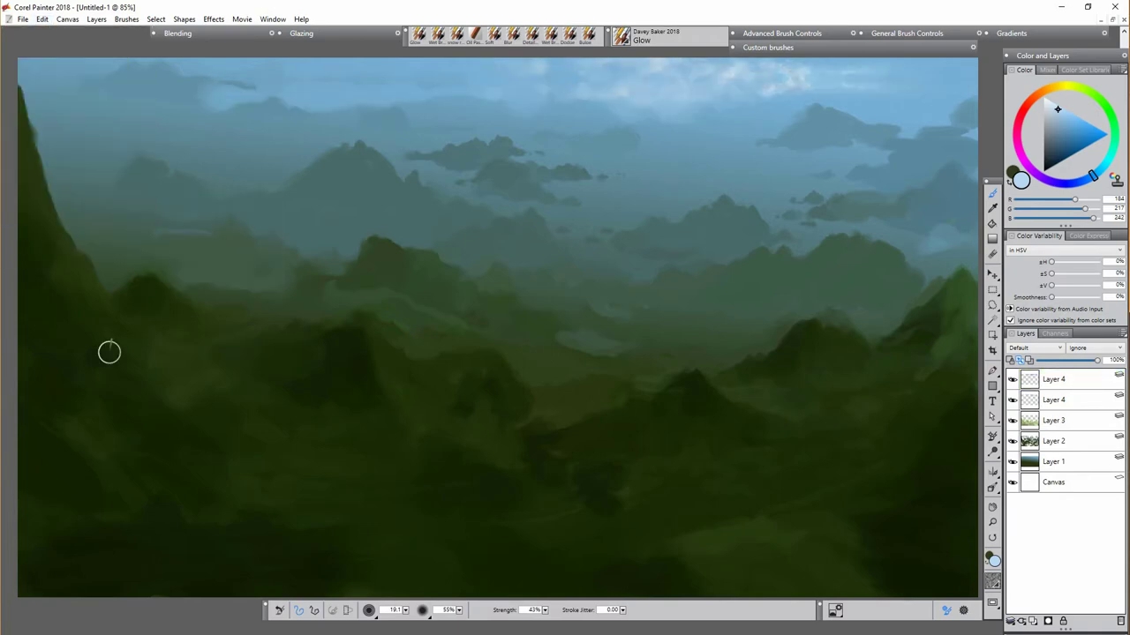
# Step: Compare the two cloud layers, shift the lower Layer 4's clouds further down the sky and place that layer beneath Layer 2
pyautogui.click(1012, 402)
pyautogui.click(1013, 381)
pyautogui.click(1071, 384)
pyautogui.click(1013, 381)
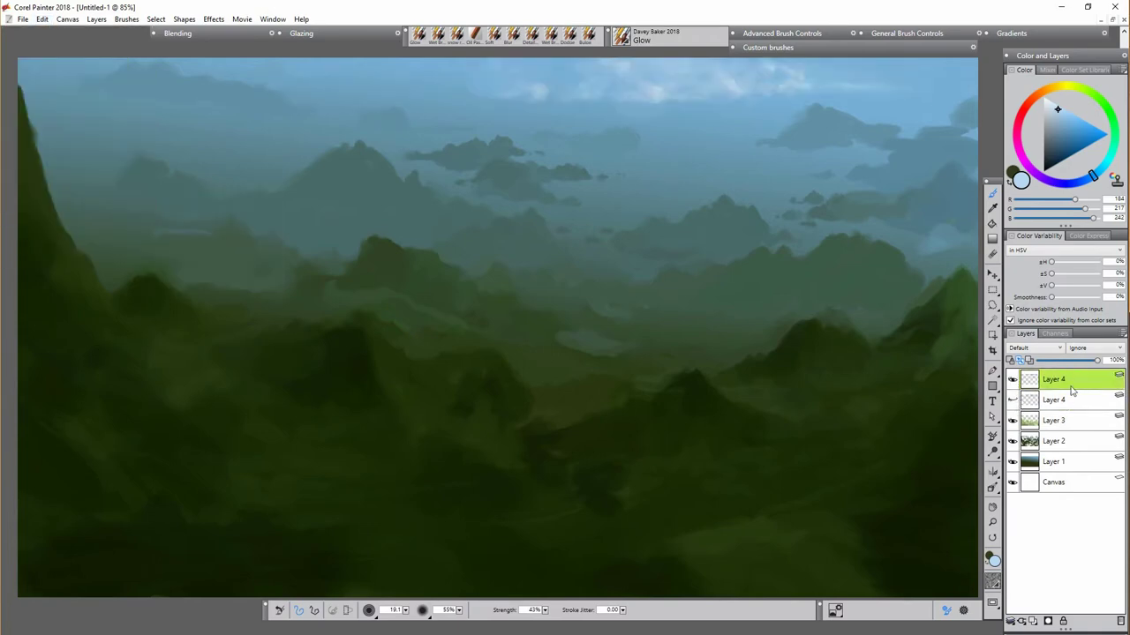
pyautogui.click(1070, 399)
pyautogui.click(1013, 401)
pyautogui.click(995, 279)
pyautogui.moveTo(765, 98); pyautogui.dragTo(764, 141)
pyautogui.moveTo(1074, 407); pyautogui.dragTo(1085, 454)
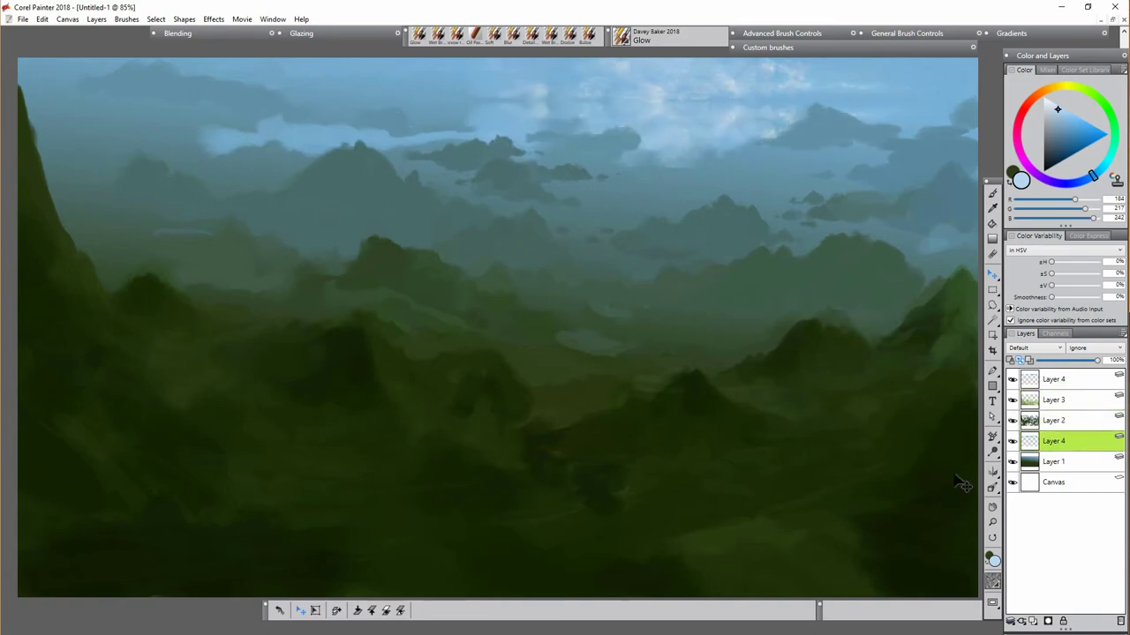
# Step: Erase the stray cloud streaks on the left of the moved cloud layer and set the layer's opacity to 59%
pyautogui.press('b')
pyautogui.hotkey('shift', 'x')
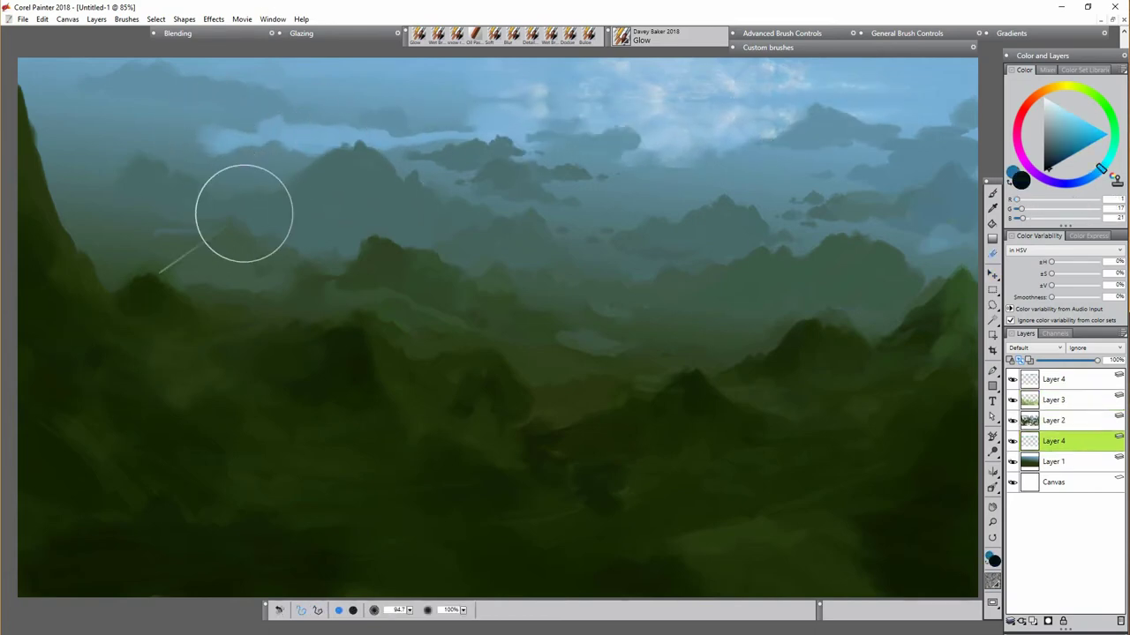
pyautogui.moveTo(235, 137)
pyautogui.mouseDown()
pyautogui.moveTo(209, 159)
pyautogui.moveTo(496, 133)
pyautogui.moveTo(485, 109)
pyautogui.mouseUp()
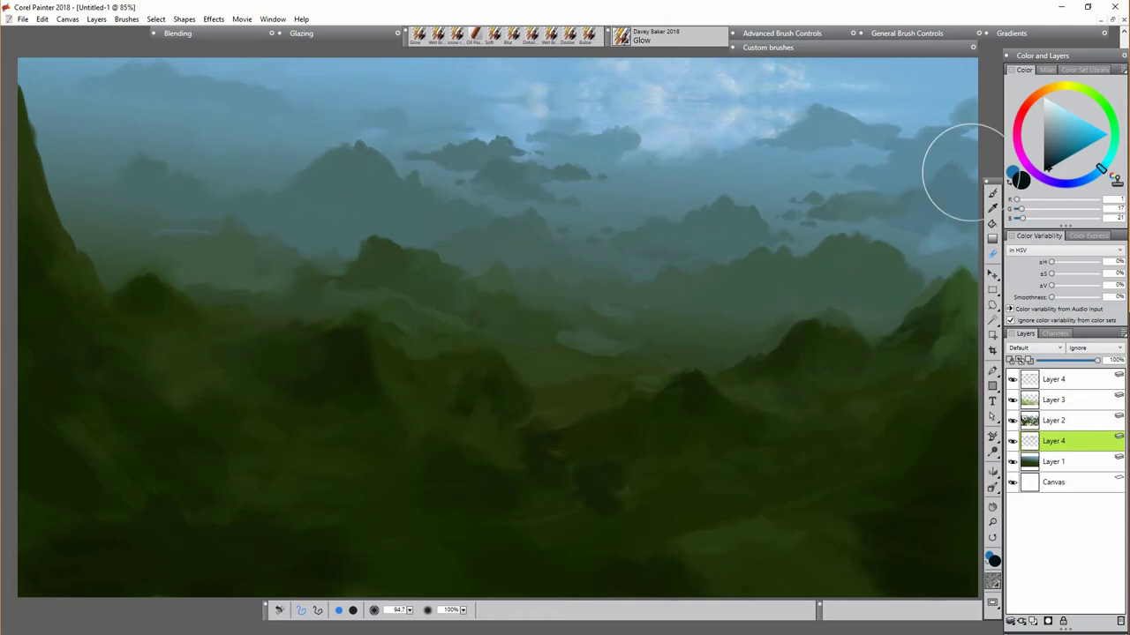
pyautogui.hotkey('shift', 'x')
pyautogui.moveTo(1091, 365); pyautogui.dragTo(1073, 369)
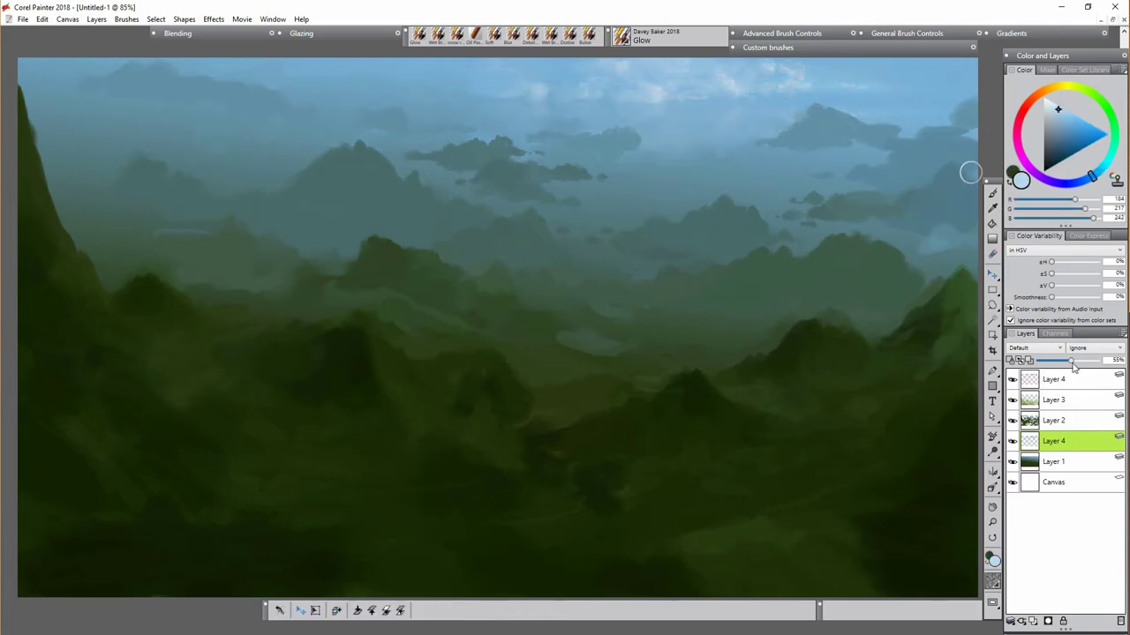
# Step: On Layer 2, refine the distant upper-right peak in sampled blue with the Wet Brush variant, setting size 13.8 and opacity 82%
pyautogui.click(1057, 423)
pyautogui.moveTo(820, 402); pyautogui.dragTo(726, 492)
pyautogui.hotkey('ctrl', '+')
pyautogui.hotkey('ctrl', '+')
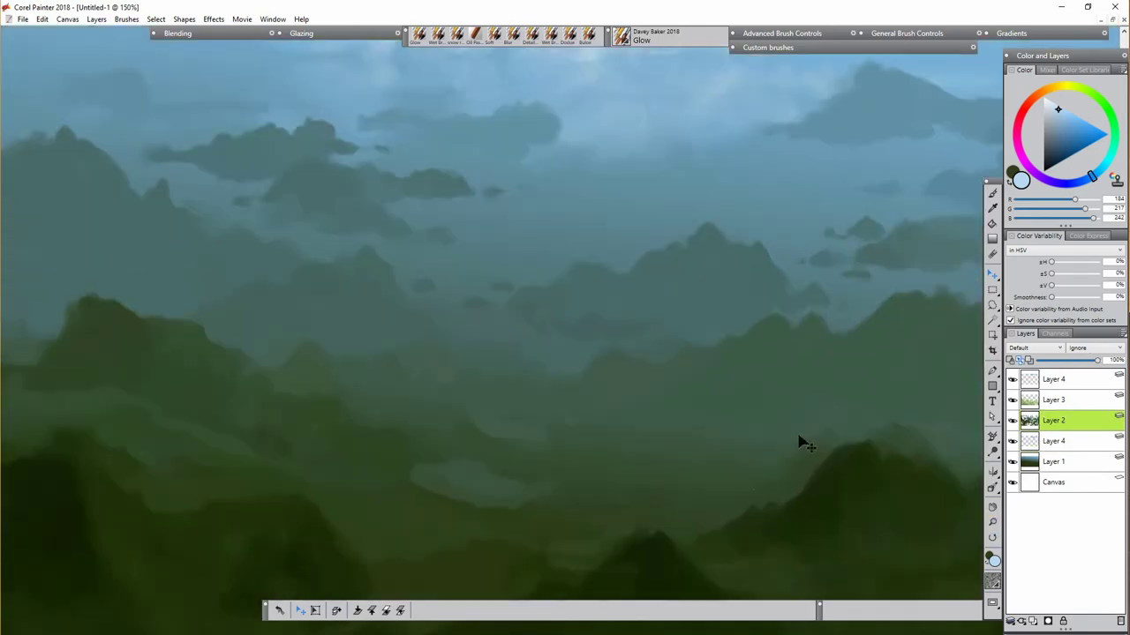
pyautogui.moveTo(783, 431); pyautogui.dragTo(583, 510)
pyautogui.click(436, 36)
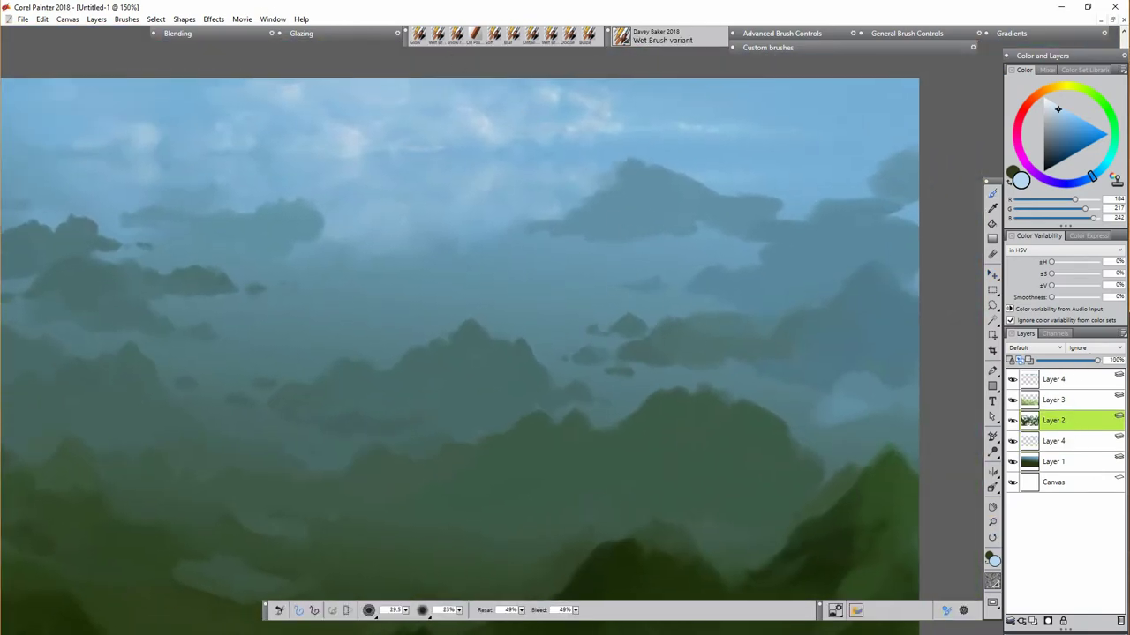
pyautogui.keyDown('alt'); pyautogui.click(555, 226); pyautogui.keyUp('alt')
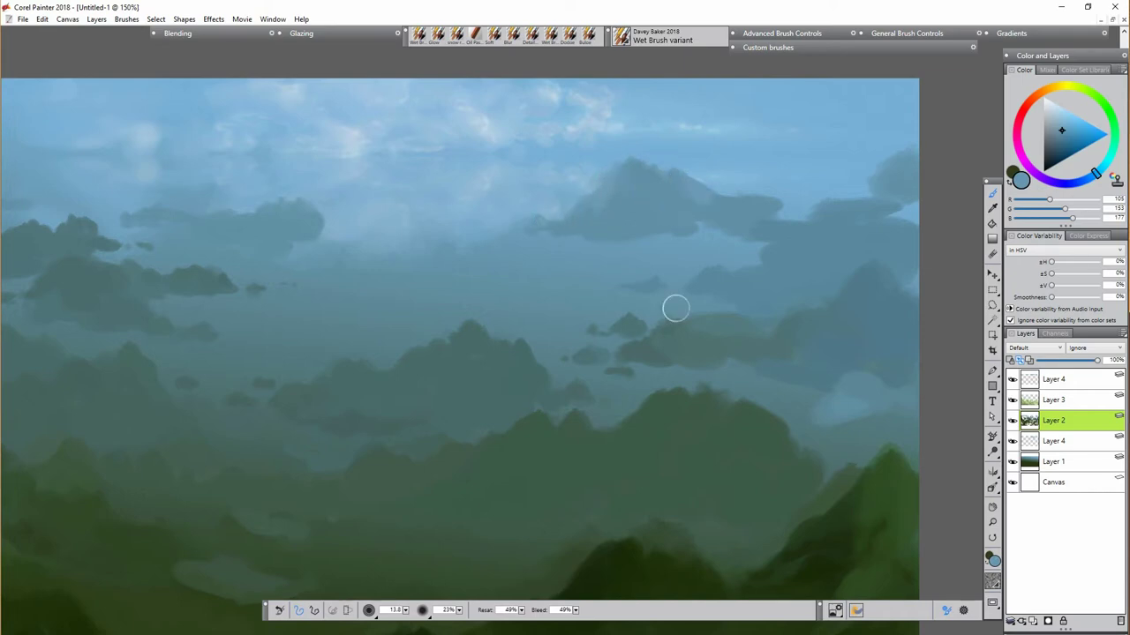
pyautogui.click(459, 611)
pyautogui.click(432, 631)
# Step: Try the lower cloud layer above Layer 2, hide it, reselect Layer 2 and undo the reorder
pyautogui.moveTo(1060, 442); pyautogui.dragTo(1060, 415)
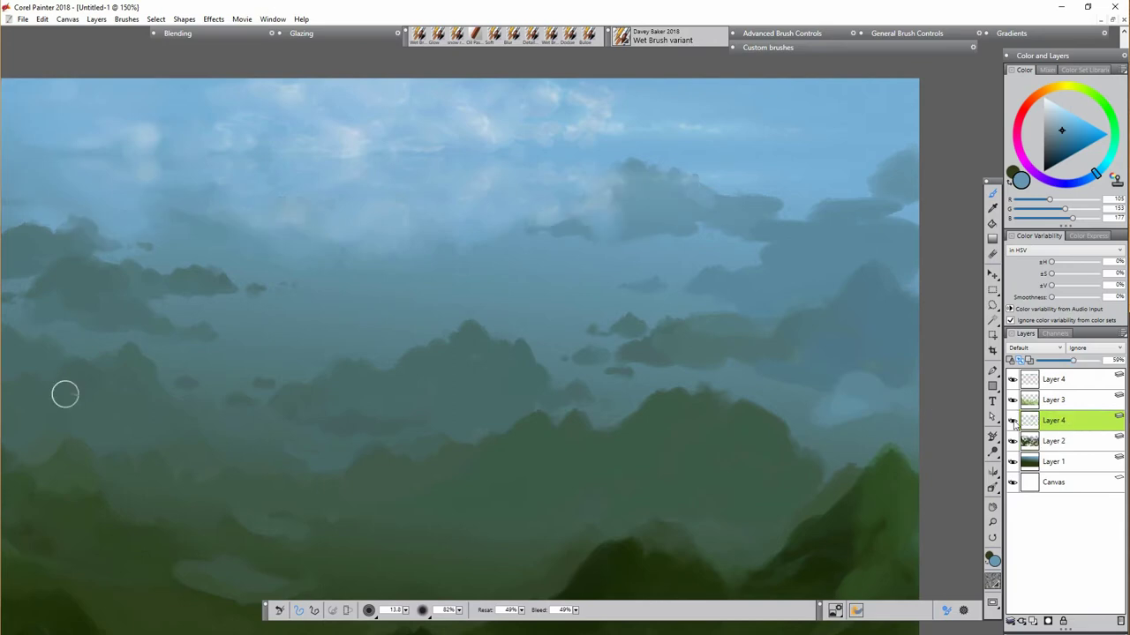
pyautogui.click(1012, 421)
pyautogui.click(1054, 441)
pyautogui.hotkey('ctrl', 'z')
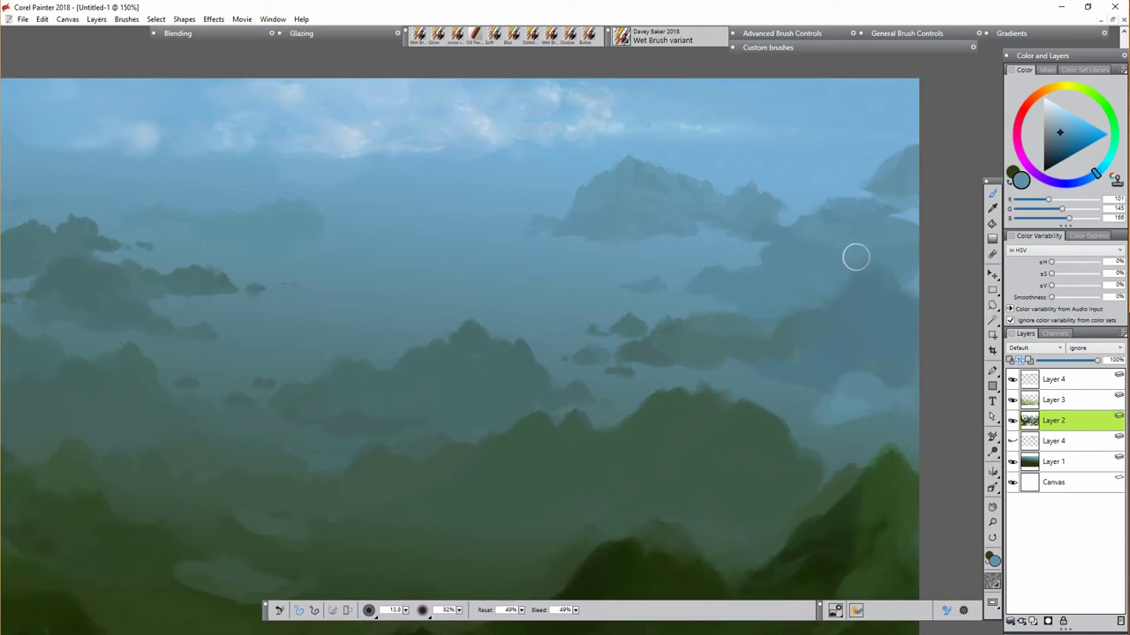
# Step: Sharpen the ridges and add facets to the distant mountains on the right using sampled blue and blue-green tones
pyautogui.keyDown('alt'); pyautogui.click(853, 320); pyautogui.keyUp('alt')
pyautogui.moveTo(780, 321); pyautogui.dragTo(829, 299)
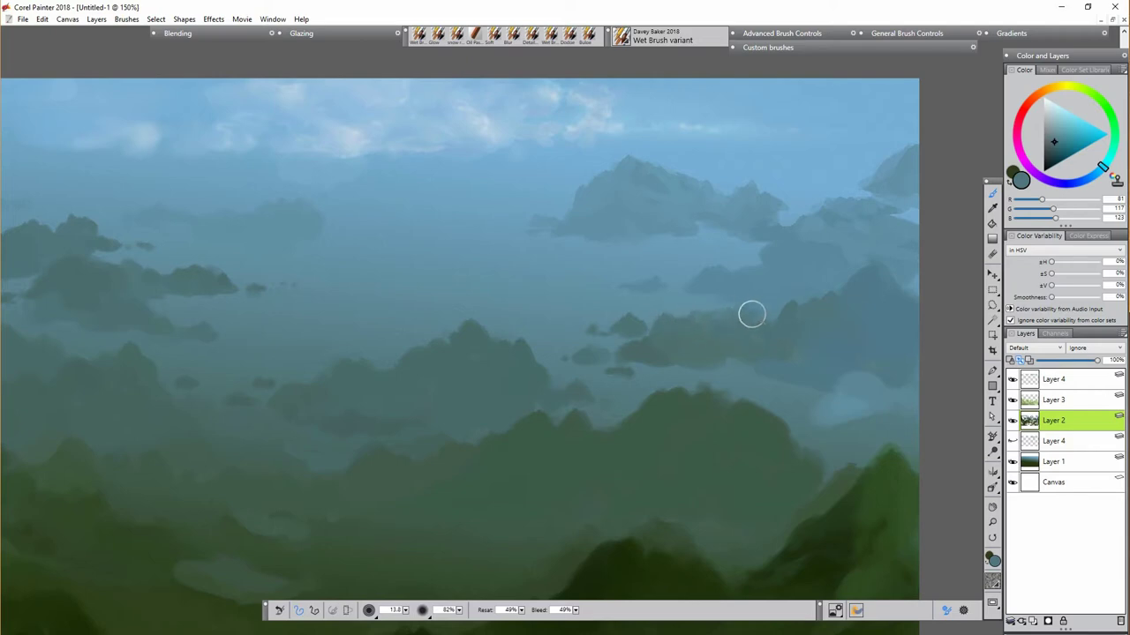
pyautogui.keyDown('alt'); pyautogui.click(768, 317); pyautogui.keyUp('alt')
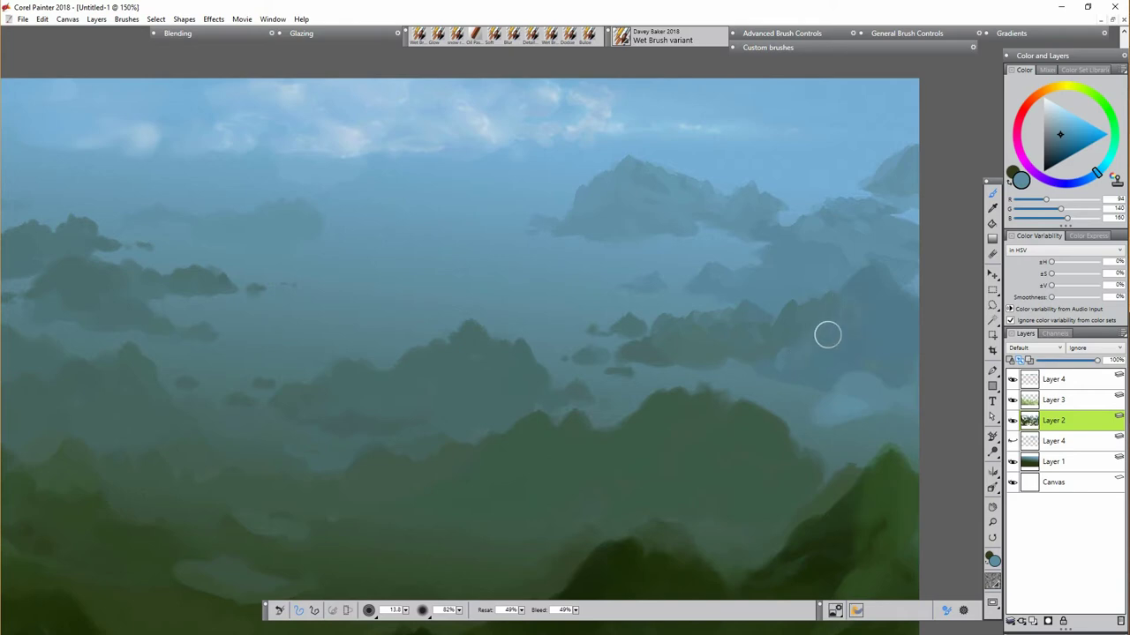
pyautogui.keyDown('alt'); pyautogui.click(693, 368); pyautogui.keyUp('alt')
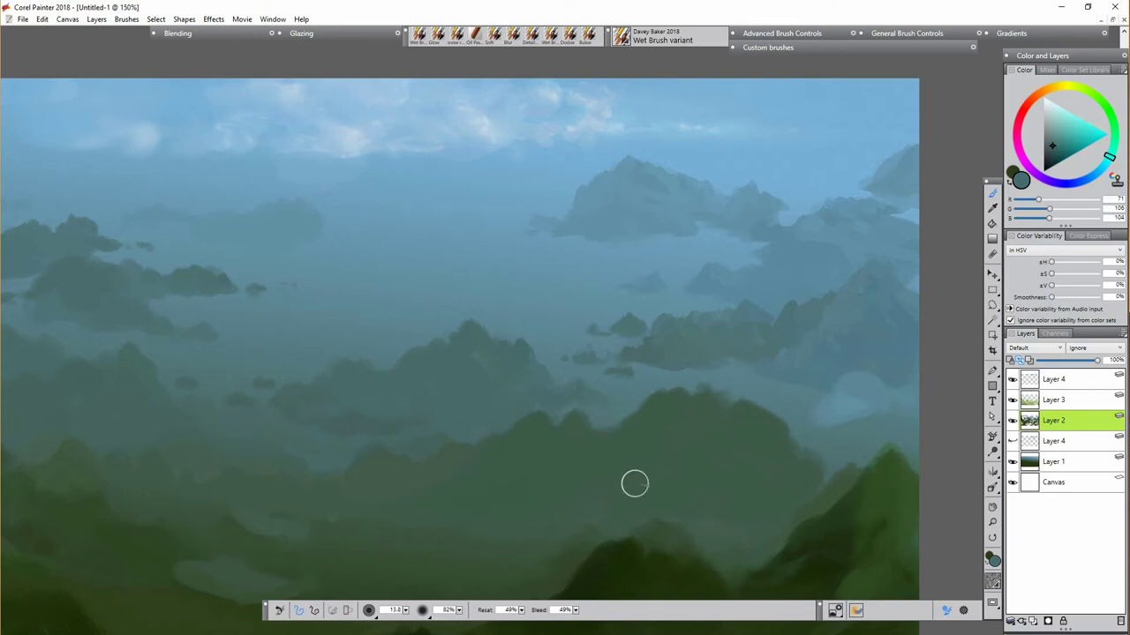
# Step: Add jagged crests and rocky facets to the green mid-distance mountain and the right-edge peak using sampled greens
pyautogui.keyDown('alt'); pyautogui.click(769, 419); pyautogui.keyUp('alt')
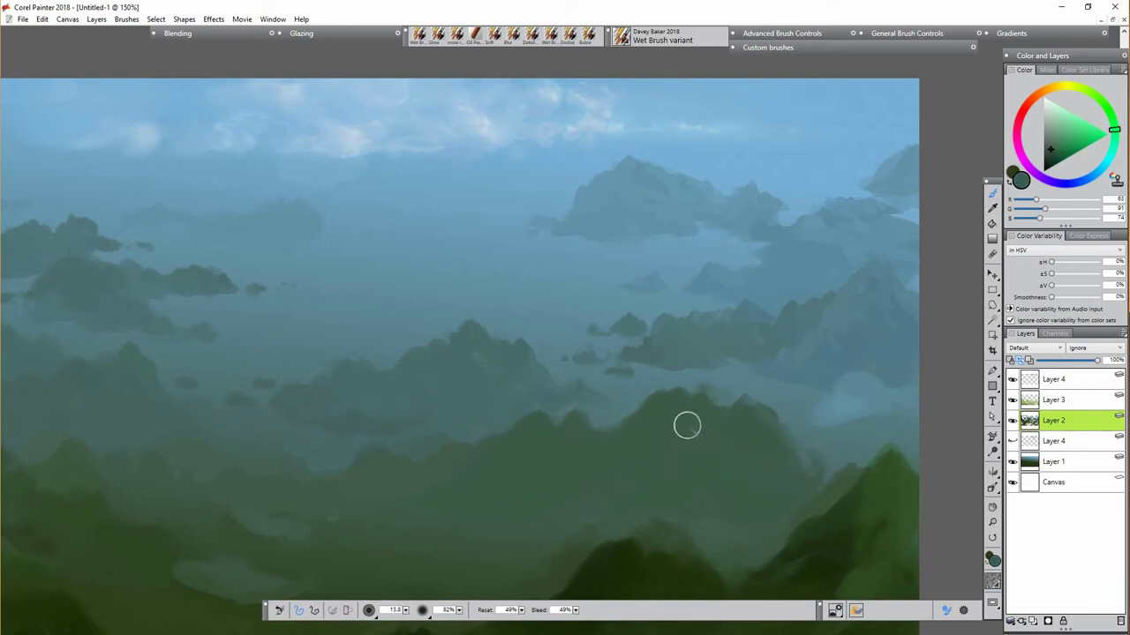
pyautogui.moveTo(686, 426)
pyautogui.mouseDown()
pyautogui.moveTo(716, 403)
pyautogui.moveTo(672, 439)
pyautogui.moveTo(676, 387)
pyautogui.moveTo(681, 405)
pyautogui.moveTo(591, 436)
pyautogui.moveTo(626, 438)
pyautogui.moveTo(572, 427)
pyautogui.moveTo(663, 541)
pyautogui.mouseUp()
pyautogui.moveTo(757, 499)
pyautogui.mouseDown()
pyautogui.moveTo(572, 525)
pyautogui.moveTo(701, 517)
pyautogui.moveTo(671, 545)
pyautogui.moveTo(667, 523)
pyautogui.moveTo(718, 553)
pyautogui.moveTo(757, 553)
pyautogui.mouseUp()
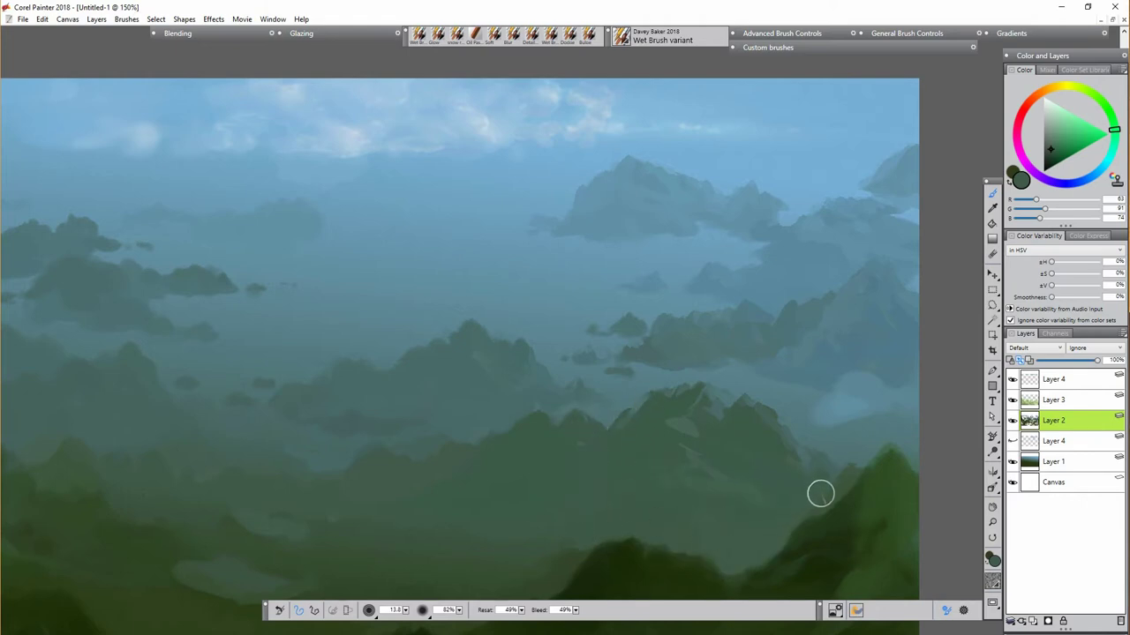
pyautogui.keyDown('alt'); pyautogui.click(859, 480); pyautogui.keyUp('alt')
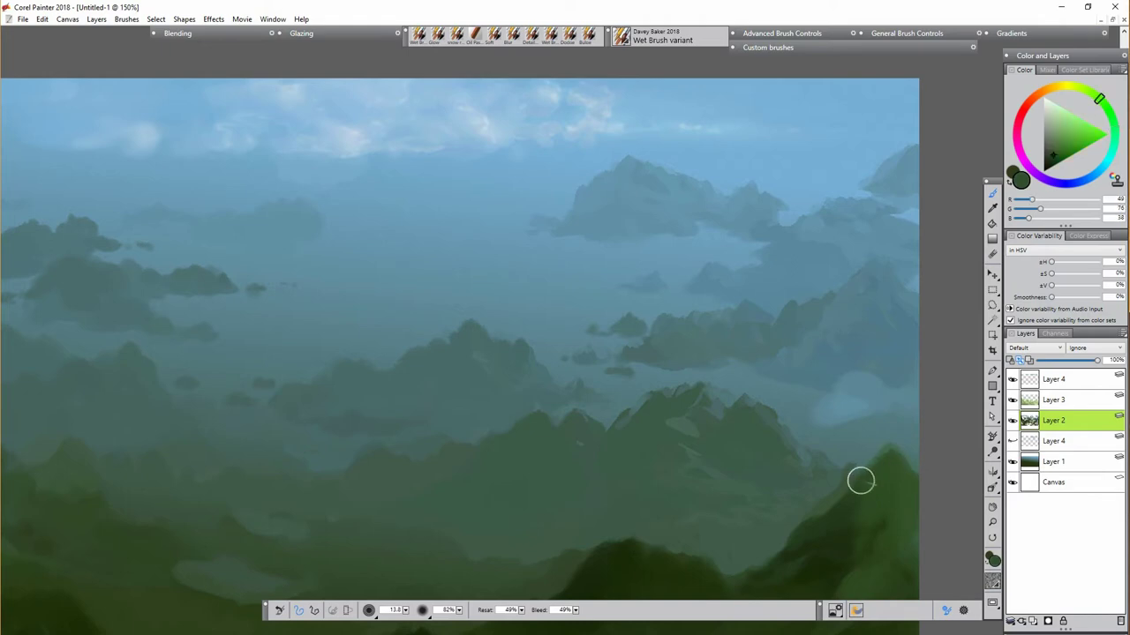
pyautogui.moveTo(874, 458)
pyautogui.mouseDown()
pyautogui.moveTo(928, 481)
pyautogui.moveTo(900, 442)
pyautogui.moveTo(892, 562)
pyautogui.mouseUp()
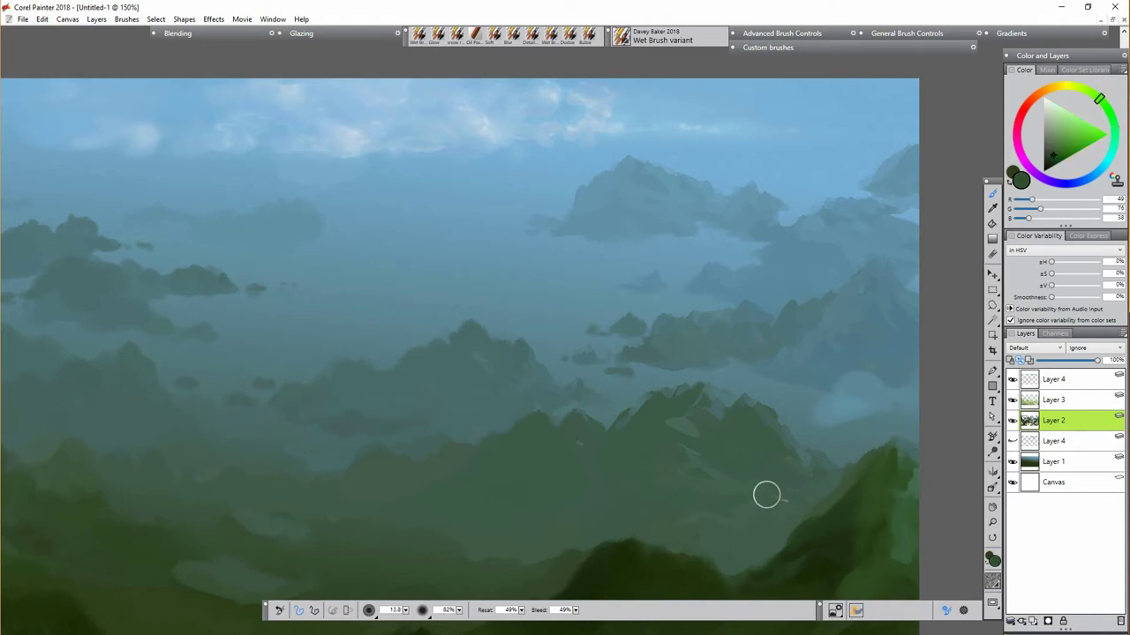
# Step: Paint light green facets on the dark hill at the lower right and blend its slopes with sampled dark green
pyautogui.moveTo(742, 486); pyautogui.dragTo(596, 201)
pyautogui.keyDown('alt'); pyautogui.click(580, 349); pyautogui.keyUp('alt')
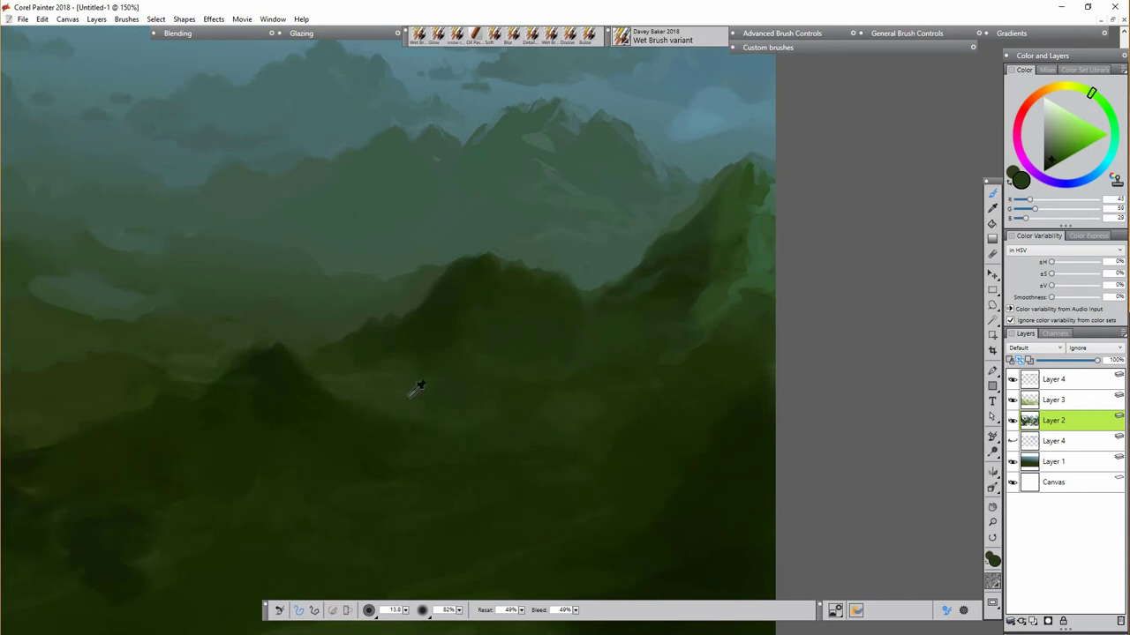
pyautogui.keyDown('alt'); pyautogui.click(506, 274); pyautogui.keyUp('alt')
pyautogui.click(1053, 139)
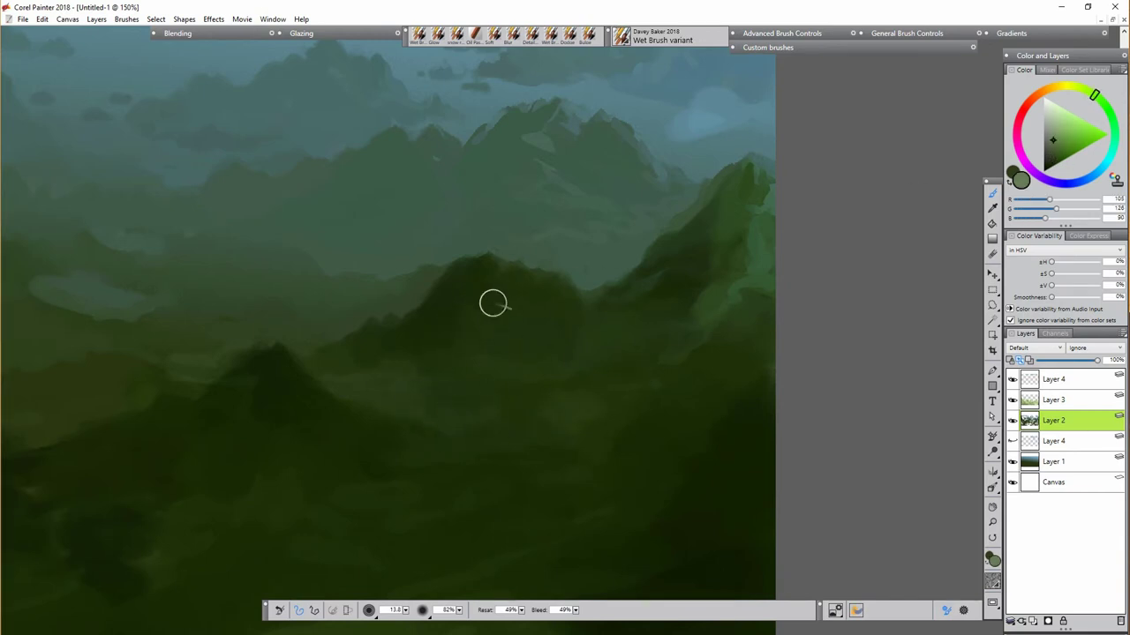
pyautogui.moveTo(493, 294)
pyautogui.mouseDown()
pyautogui.moveTo(547, 322)
pyautogui.moveTo(509, 301)
pyautogui.mouseUp()
pyautogui.moveTo(484, 344); pyautogui.dragTo(480, 391)
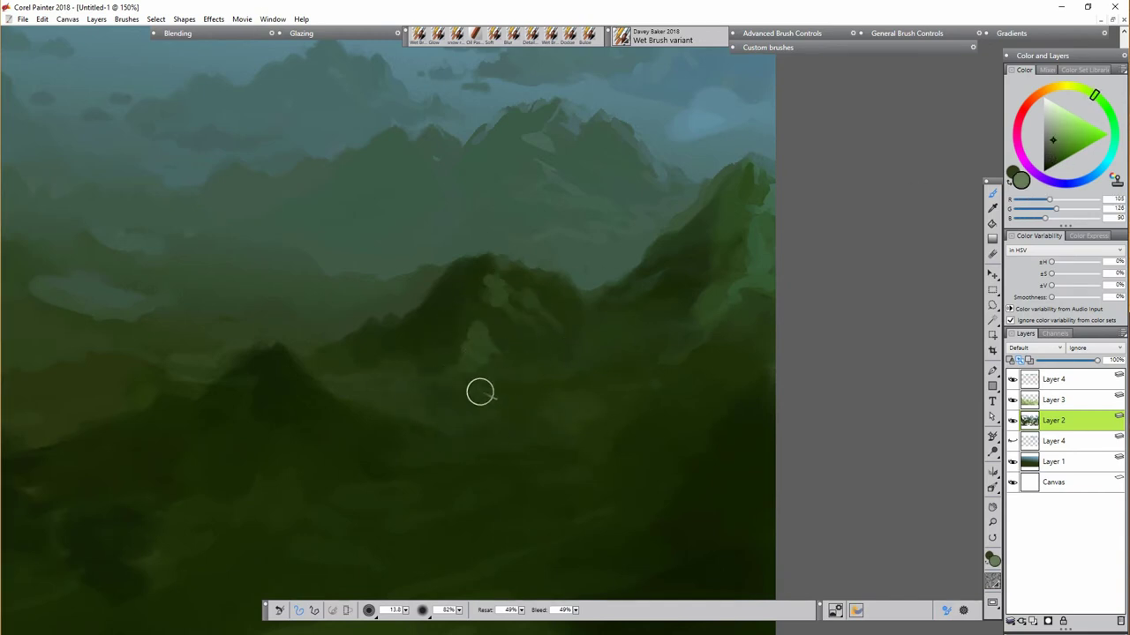
pyautogui.keyDown('alt'); pyautogui.click(668, 287); pyautogui.keyUp('alt')
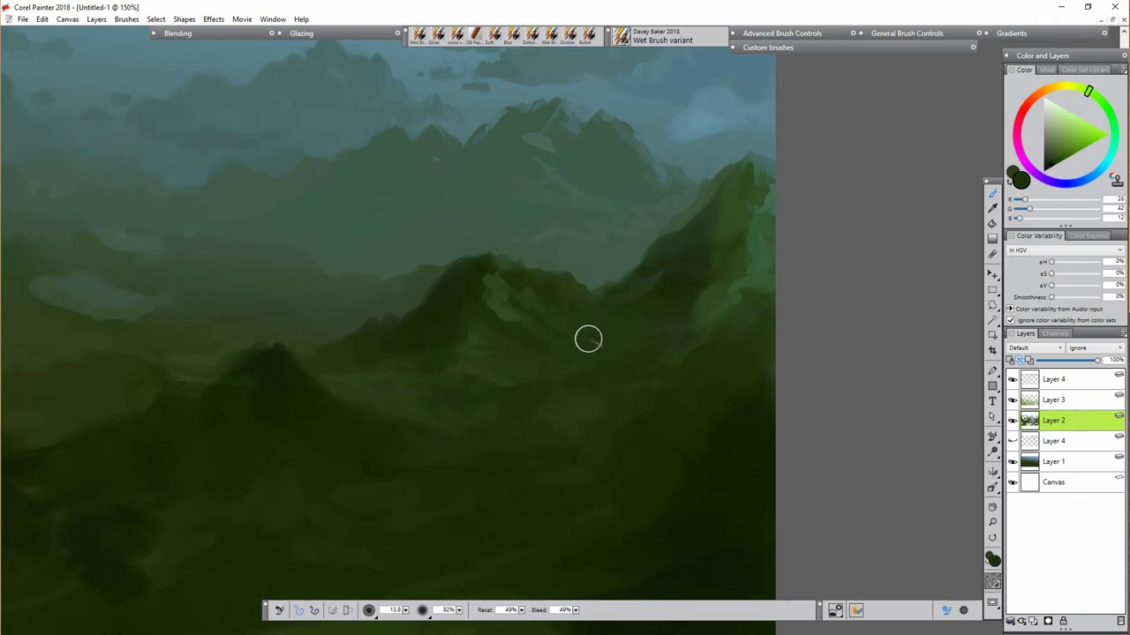
pyautogui.moveTo(610, 325); pyautogui.dragTo(574, 359)
# Step: Repaint the misty central valley in sampled greens and blue-greens, covering the pale patch and defining the hill edges
pyautogui.moveTo(660, 311)
pyautogui.mouseDown()
pyautogui.moveTo(531, 397)
pyautogui.moveTo(575, 383)
pyautogui.moveTo(648, 400)
pyautogui.moveTo(573, 446)
pyautogui.moveTo(535, 411)
pyautogui.mouseUp()
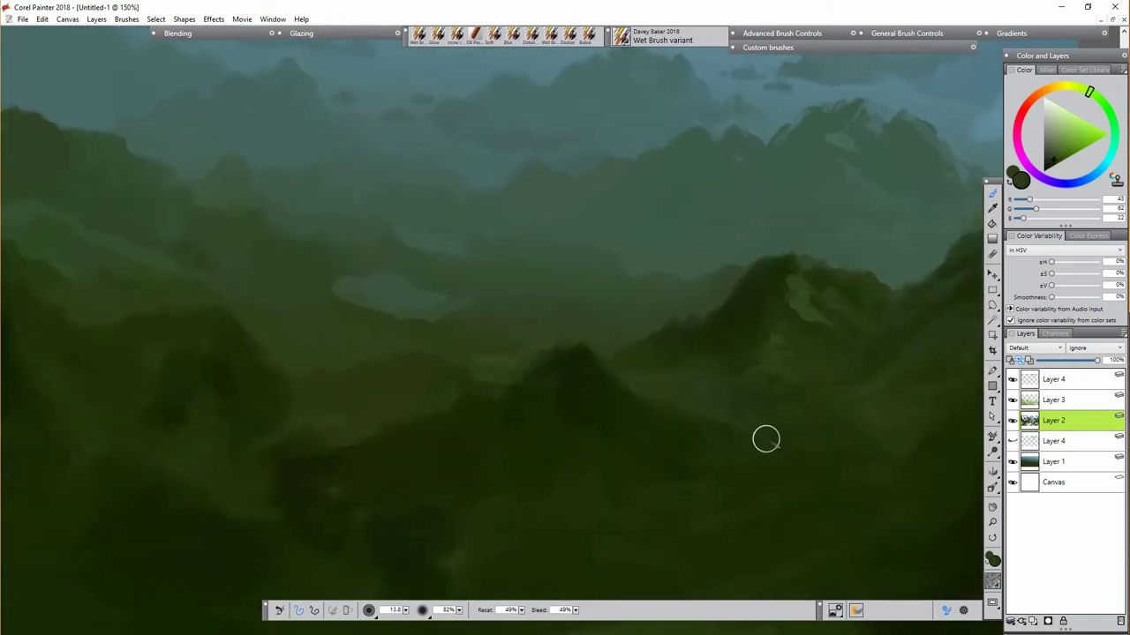
pyautogui.keyDown('alt'); pyautogui.click(598, 343); pyautogui.keyUp('alt')
pyautogui.moveTo(598, 343)
pyautogui.mouseDown()
pyautogui.moveTo(651, 398)
pyautogui.moveTo(738, 386)
pyautogui.mouseUp()
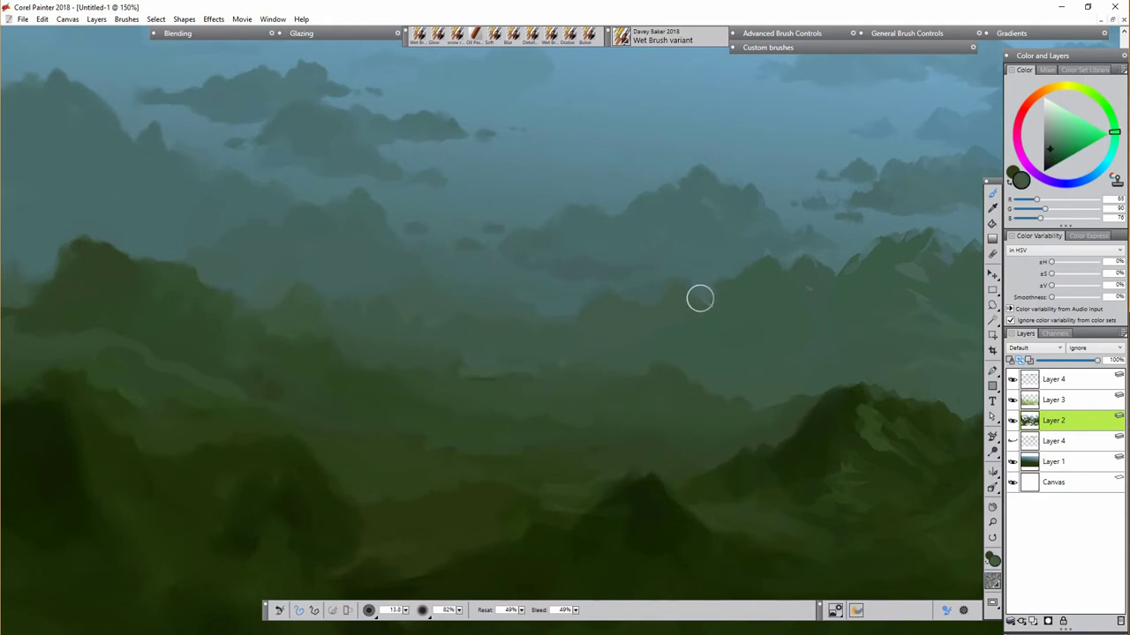
pyautogui.keyDown('alt'); pyautogui.click(562, 318); pyautogui.keyUp('alt')
pyautogui.keyDown('alt'); pyautogui.click(562, 318); pyautogui.keyUp('alt')
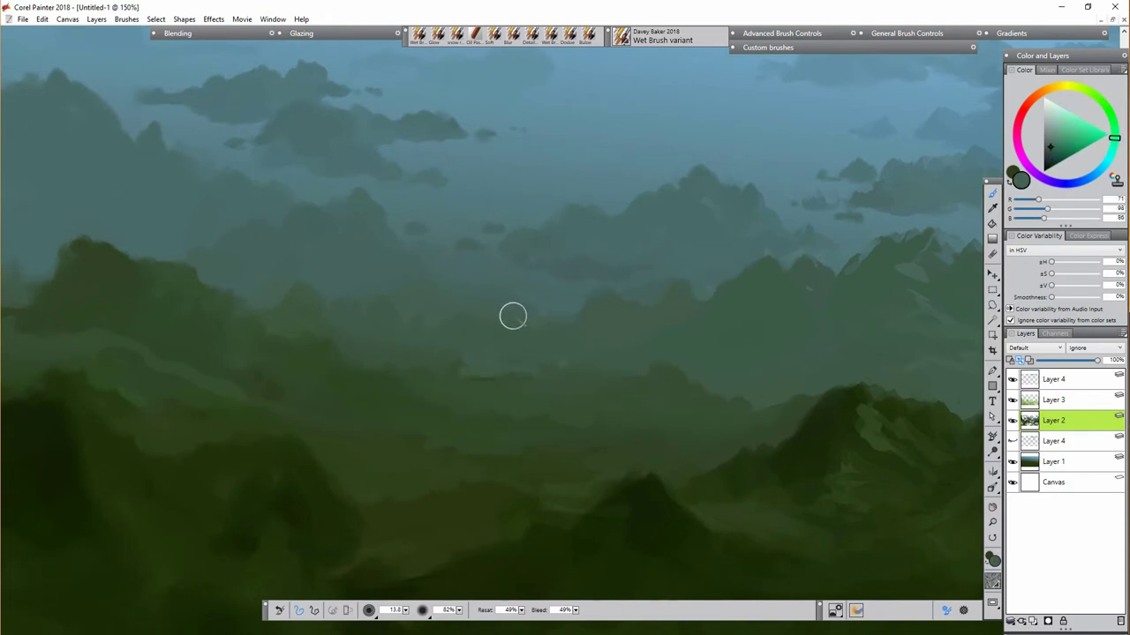
pyautogui.keyDown('alt'); pyautogui.click(522, 282); pyautogui.keyUp('alt')
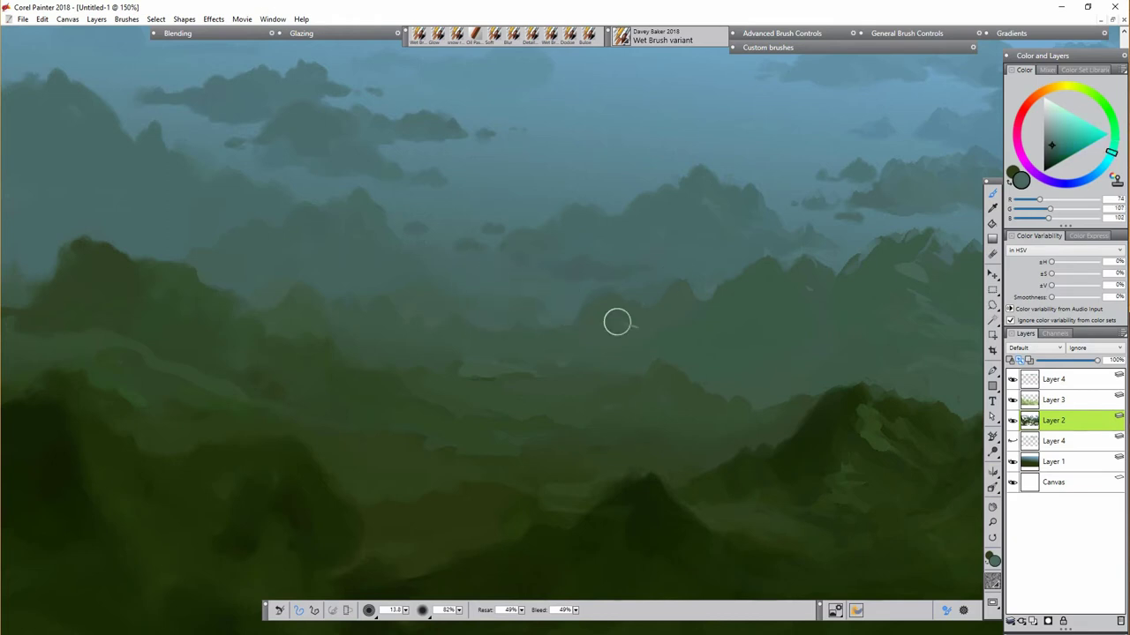
# Step: Add rocky facets to the large left-centre mountain and the smaller left peak, and cover the pale streak below them
pyautogui.keyDown('alt'); pyautogui.click(528, 229); pyautogui.keyUp('alt')
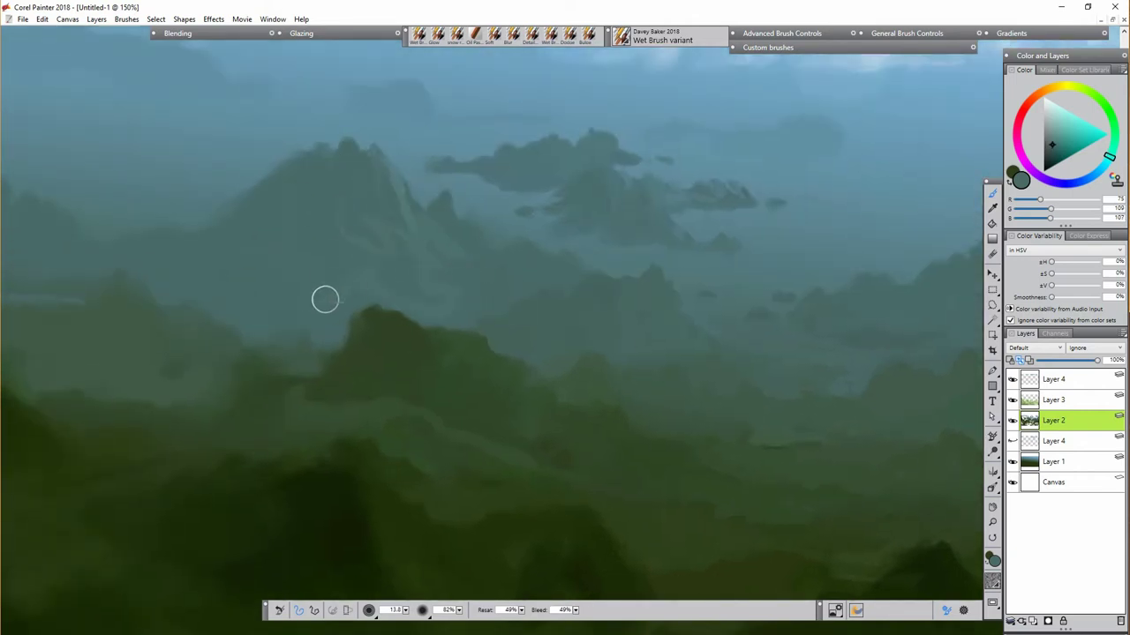
pyautogui.moveTo(226, 212); pyautogui.dragTo(337, 150)
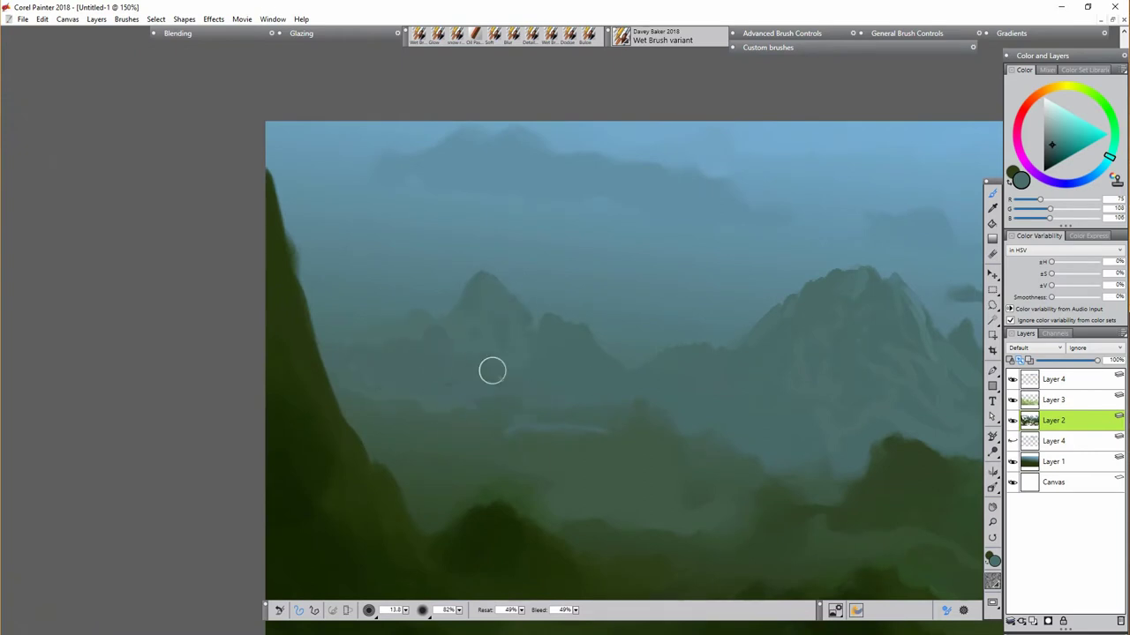
pyautogui.moveTo(527, 429); pyautogui.dragTo(622, 426)
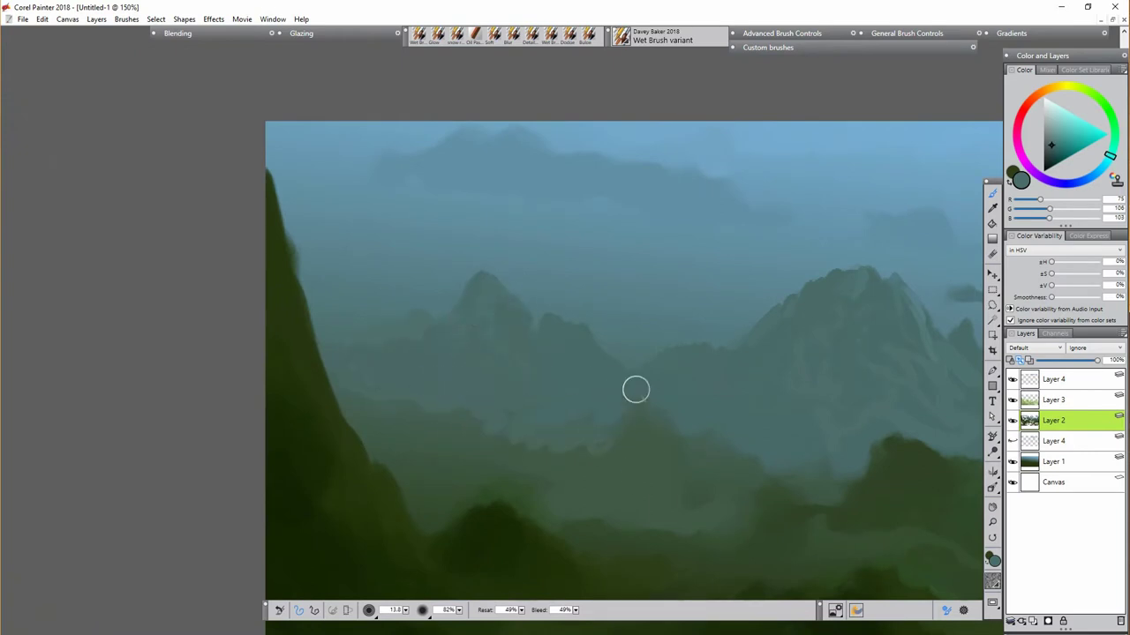
# Step: Paint layered green hills with crisp outlines across the left valley using sampled green
pyautogui.moveTo(712, 431)
pyautogui.mouseDown()
pyautogui.moveTo(836, 470)
pyautogui.moveTo(824, 484)
pyautogui.moveTo(775, 478)
pyautogui.moveTo(817, 506)
pyautogui.mouseUp()
pyautogui.keyDown('alt'); pyautogui.click(825, 484); pyautogui.keyUp('alt')
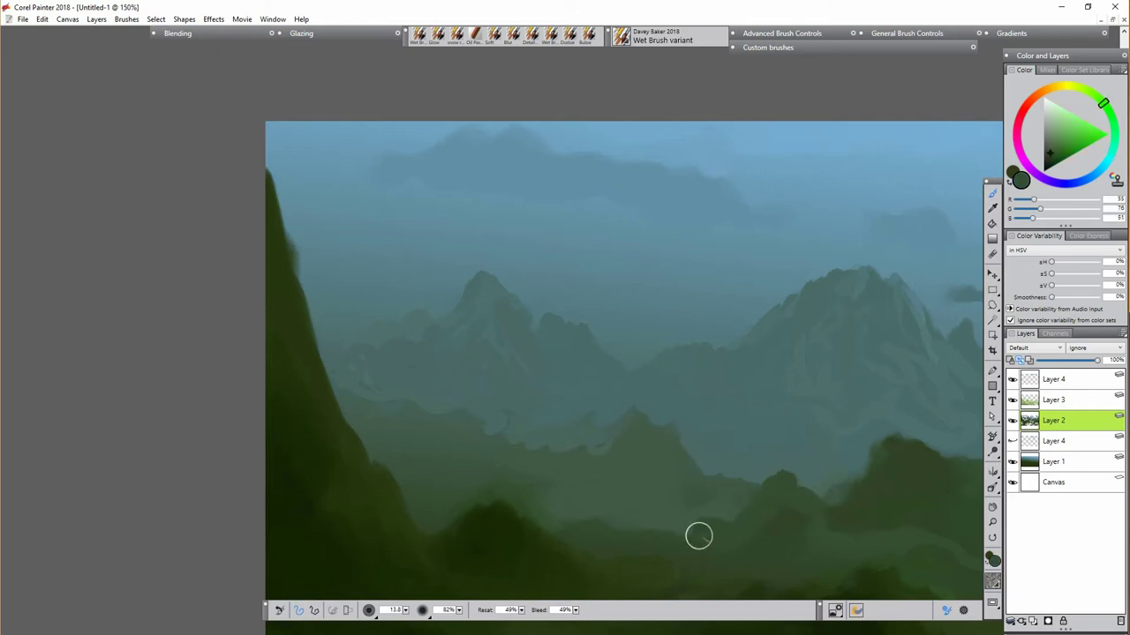
pyautogui.moveTo(547, 452); pyautogui.dragTo(432, 421)
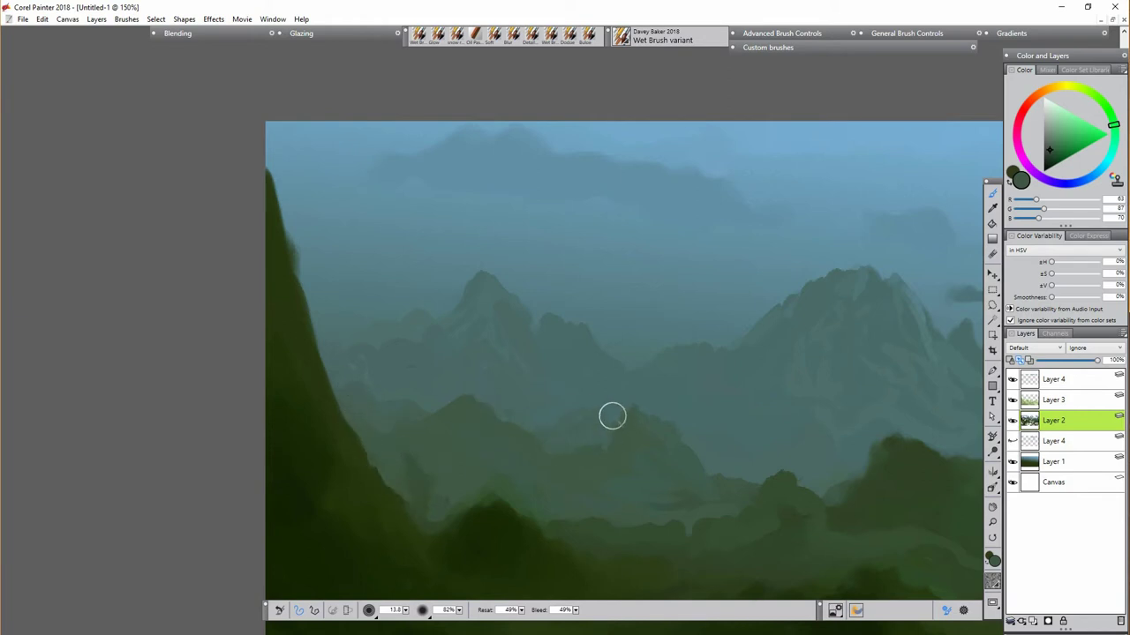
# Step: Extend the faint distant range in the upper left to the canvas edge and add peak detail in sampled blues
pyautogui.keyDown('alt'); pyautogui.click(502, 168); pyautogui.keyUp('alt')
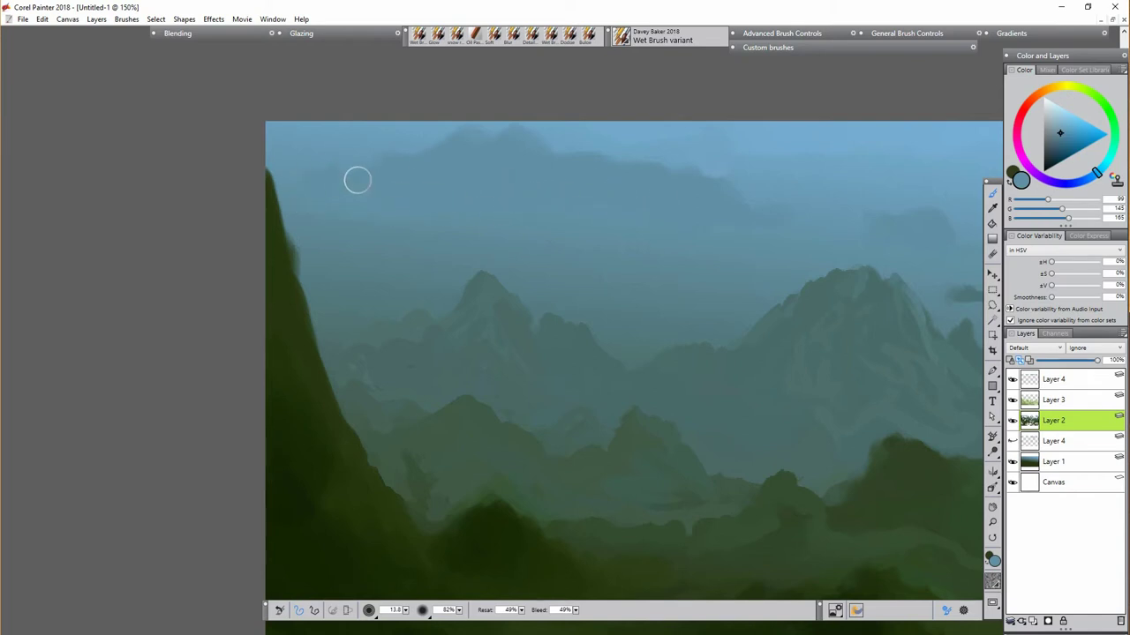
pyautogui.moveTo(294, 177); pyautogui.dragTo(278, 148)
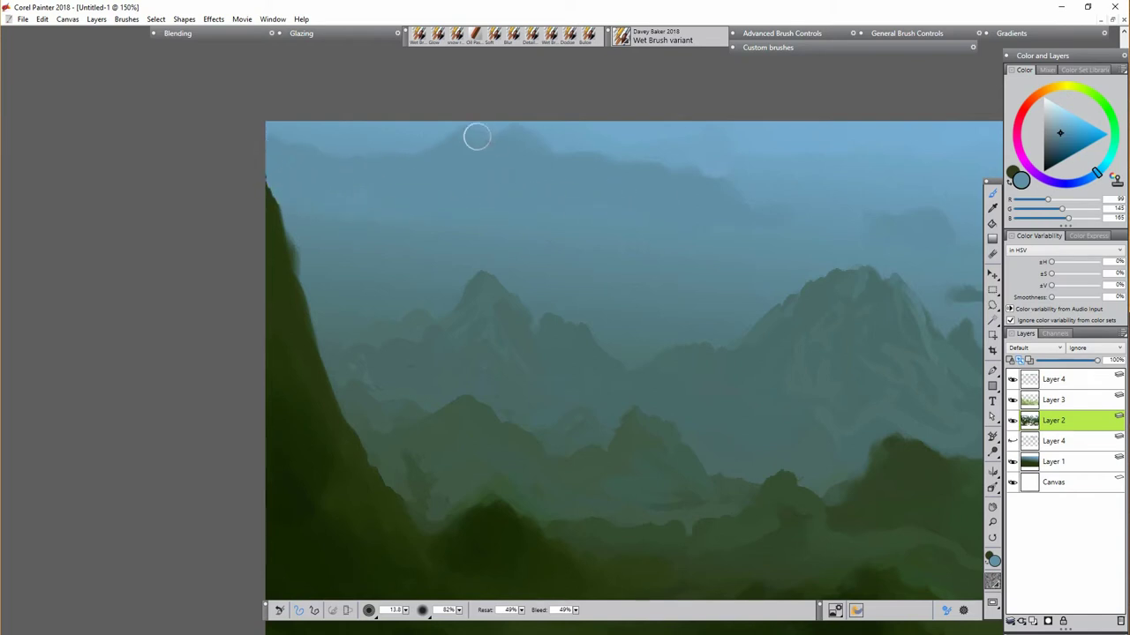
pyautogui.moveTo(476, 136)
pyautogui.mouseDown()
pyautogui.moveTo(504, 140)
pyautogui.moveTo(597, 177)
pyautogui.moveTo(573, 154)
pyautogui.moveTo(596, 181)
pyautogui.mouseUp()
pyautogui.keyDown('alt'); pyautogui.click(586, 309); pyautogui.keyUp('alt')
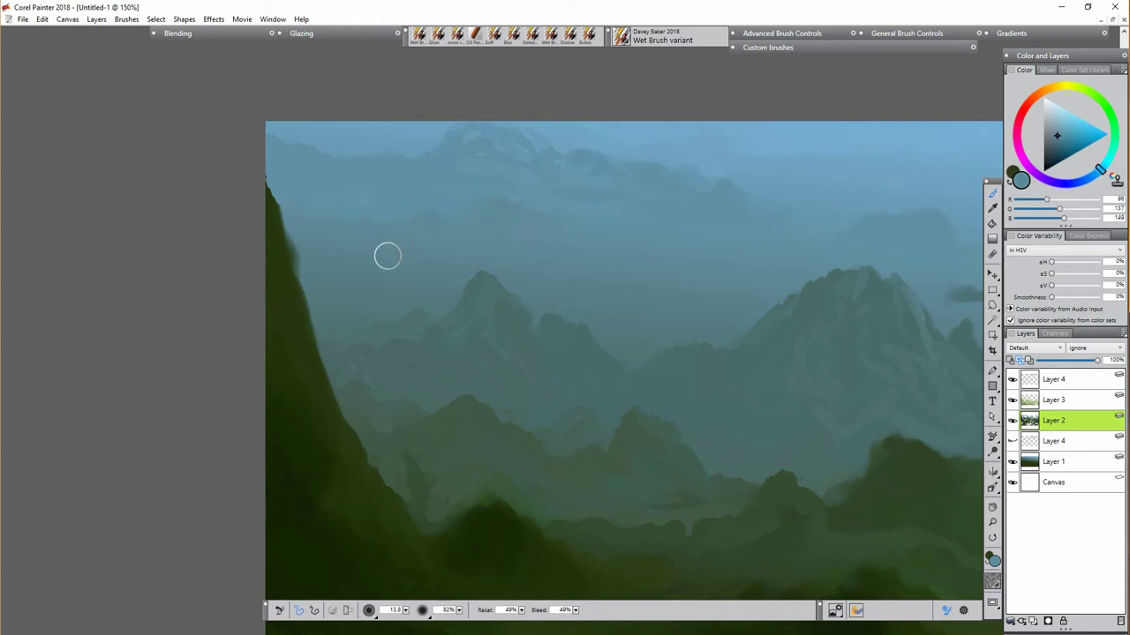
# Step: Set the Eraser to size 6.3 and 58% opacity and trim the edges of the distant rock formations near the centre
pyautogui.moveTo(847, 389); pyautogui.dragTo(632, 383)
pyautogui.keyDown('alt'); pyautogui.click(744, 284); pyautogui.keyUp('alt')
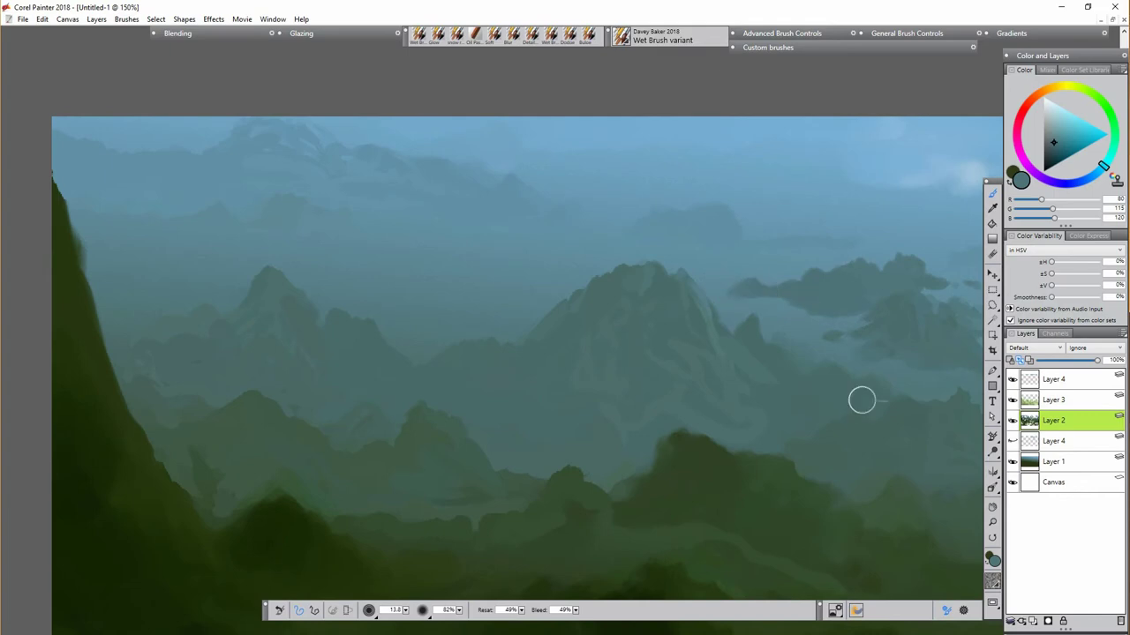
pyautogui.press('n')
pyautogui.moveTo(410, 610); pyautogui.dragTo(285, 618)
pyautogui.moveTo(462, 611); pyautogui.dragTo(348, 618)
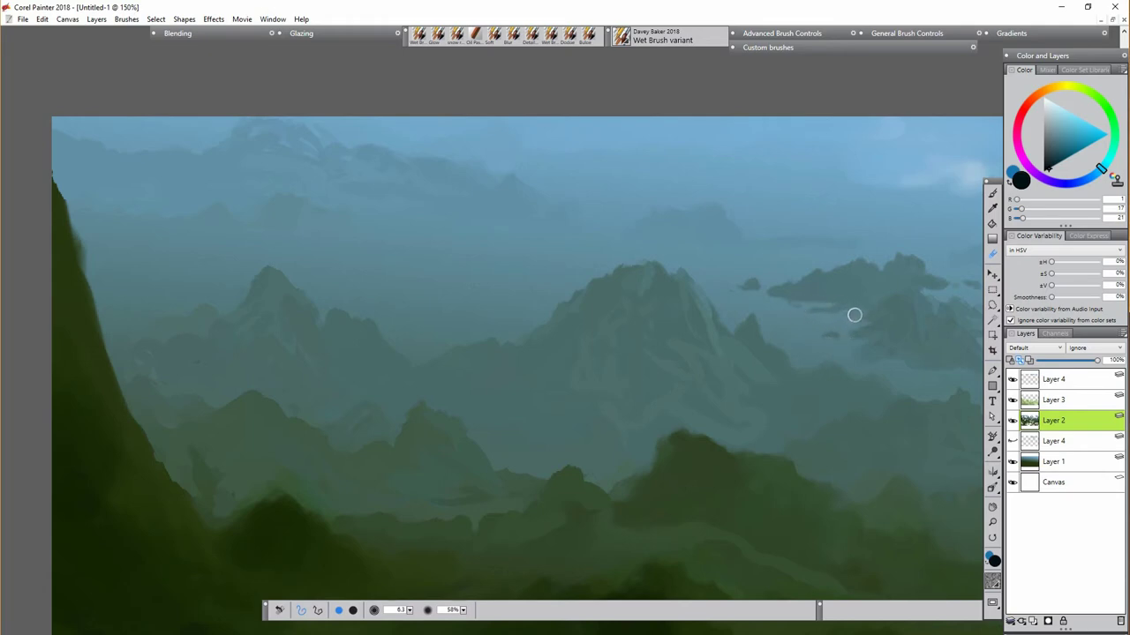
# Step: Switch to Layer 3, set the Eraser to size 10 and 59% opacity, and carve lighter slope lines into the dark hills on the right
pyautogui.moveTo(933, 389); pyautogui.dragTo(605, 297)
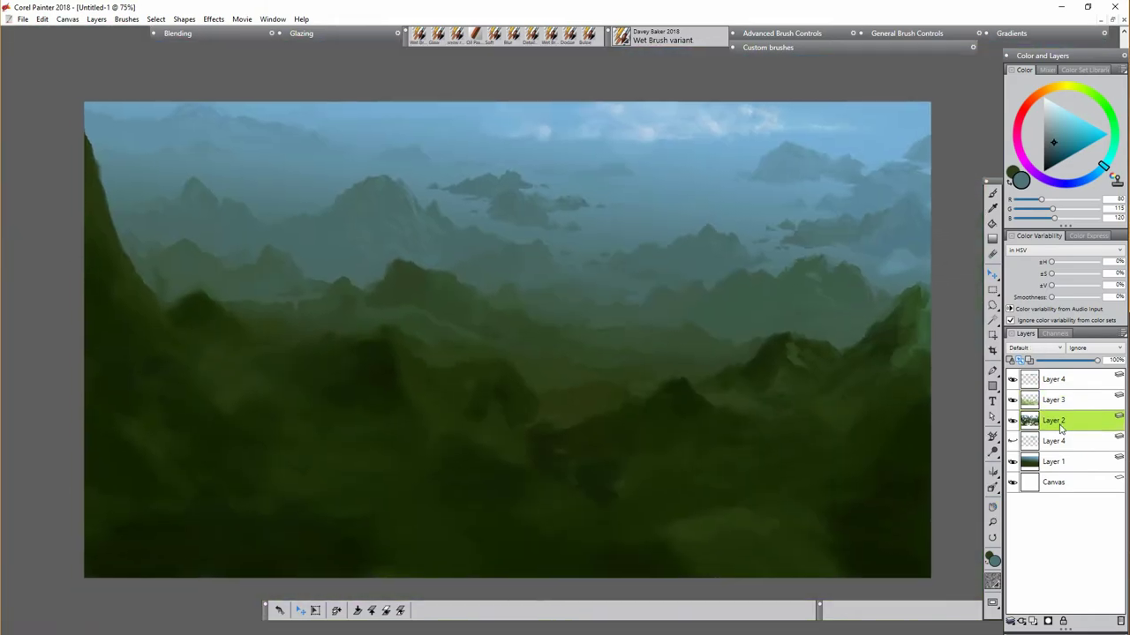
pyautogui.click(1012, 400)
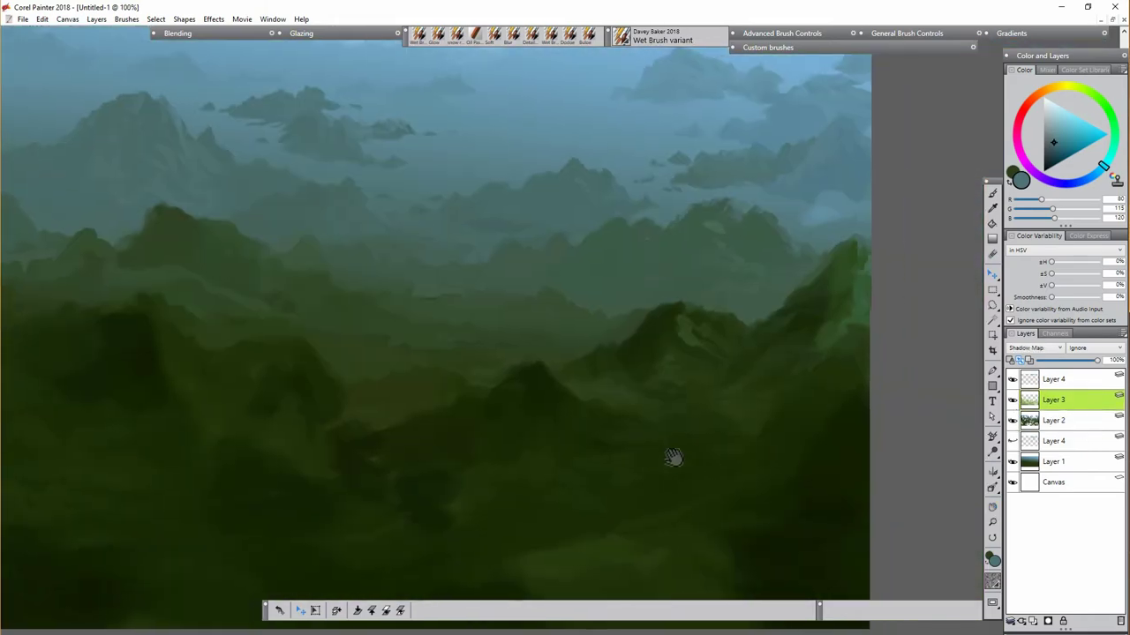
pyautogui.moveTo(412, 612); pyautogui.dragTo(418, 612)
pyautogui.moveTo(729, 440); pyautogui.dragTo(743, 436)
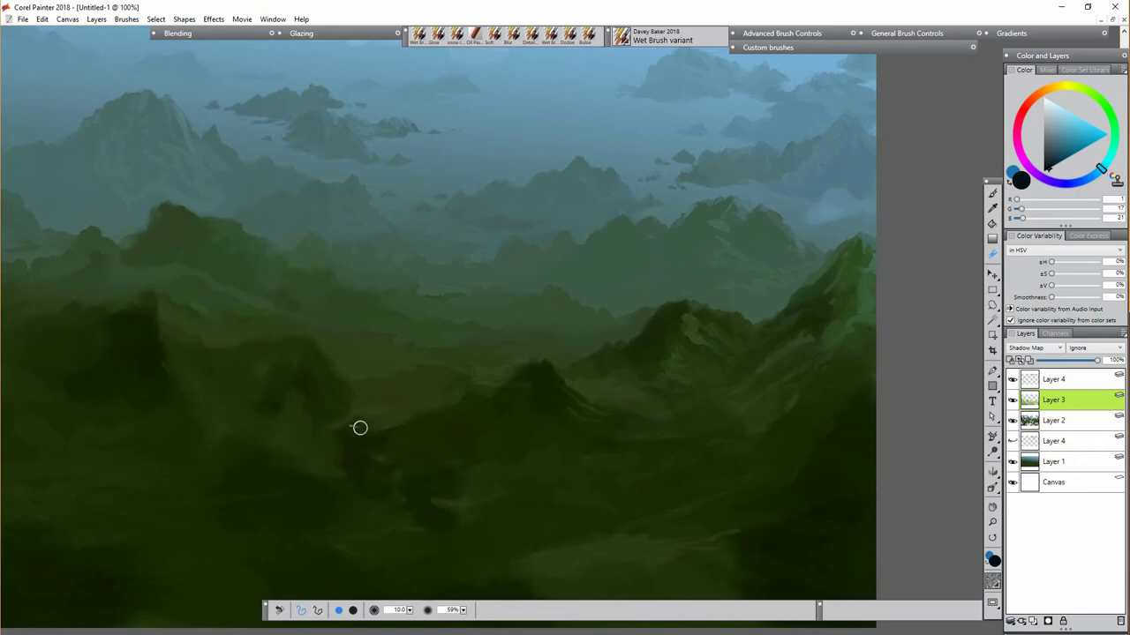
pyautogui.hotkey('ctrl', '-')
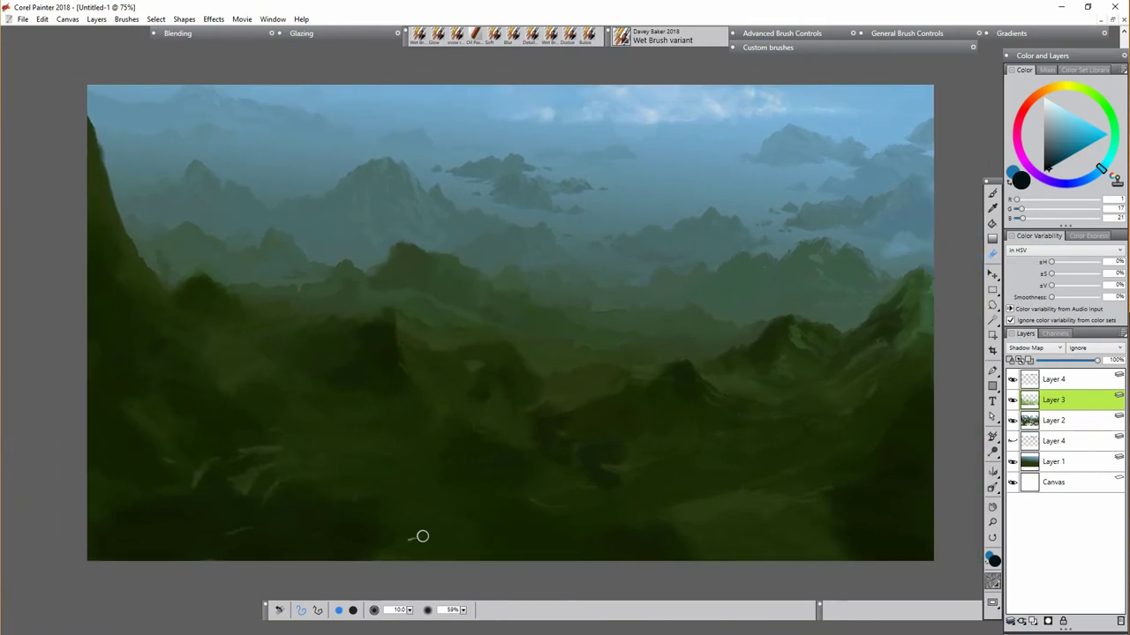
# Step: Erase lighter path edges and curved terrain lines across the dark foreground and the left slope on Layer 3
pyautogui.moveTo(362, 558); pyautogui.dragTo(449, 521)
pyautogui.moveTo(686, 528)
pyautogui.mouseDown()
pyautogui.moveTo(676, 555)
pyautogui.moveTo(694, 532)
pyautogui.mouseUp()
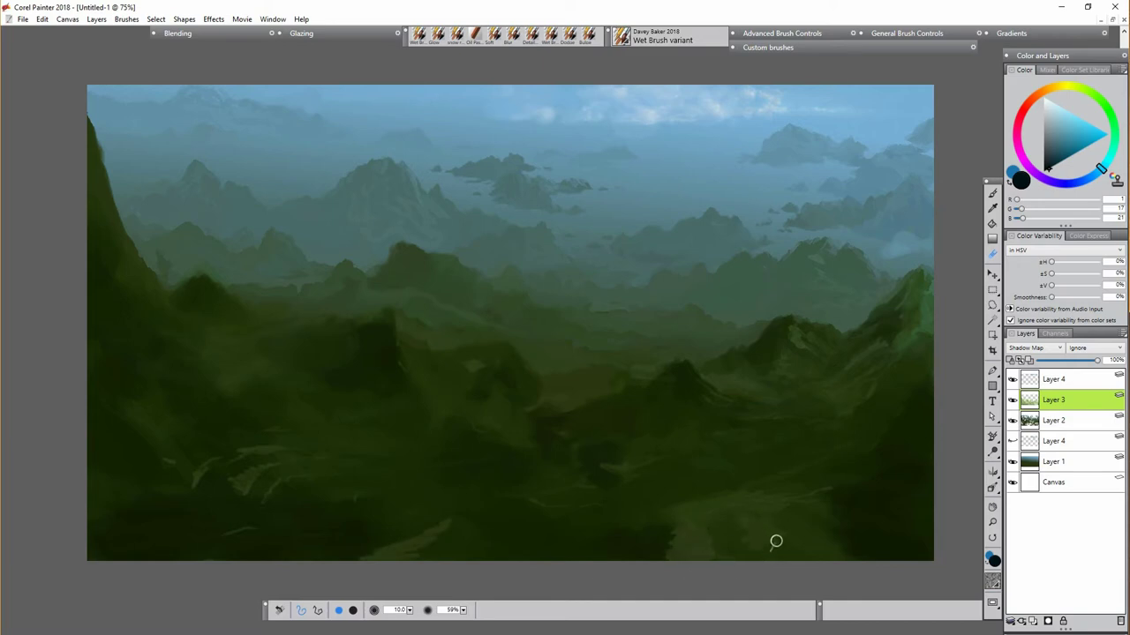
pyautogui.moveTo(775, 541); pyautogui.dragTo(736, 525)
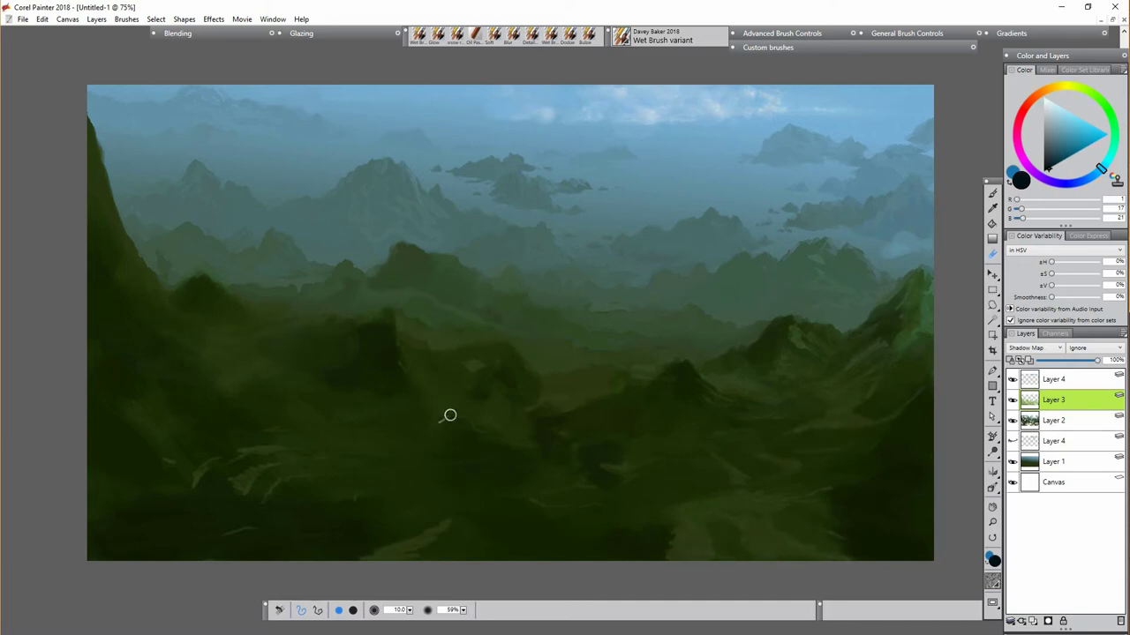
pyautogui.moveTo(113, 492)
pyautogui.mouseDown()
pyautogui.moveTo(94, 527)
pyautogui.moveTo(77, 523)
pyautogui.moveTo(154, 494)
pyautogui.moveTo(303, 490)
pyautogui.moveTo(126, 524)
pyautogui.moveTo(292, 484)
pyautogui.mouseUp()
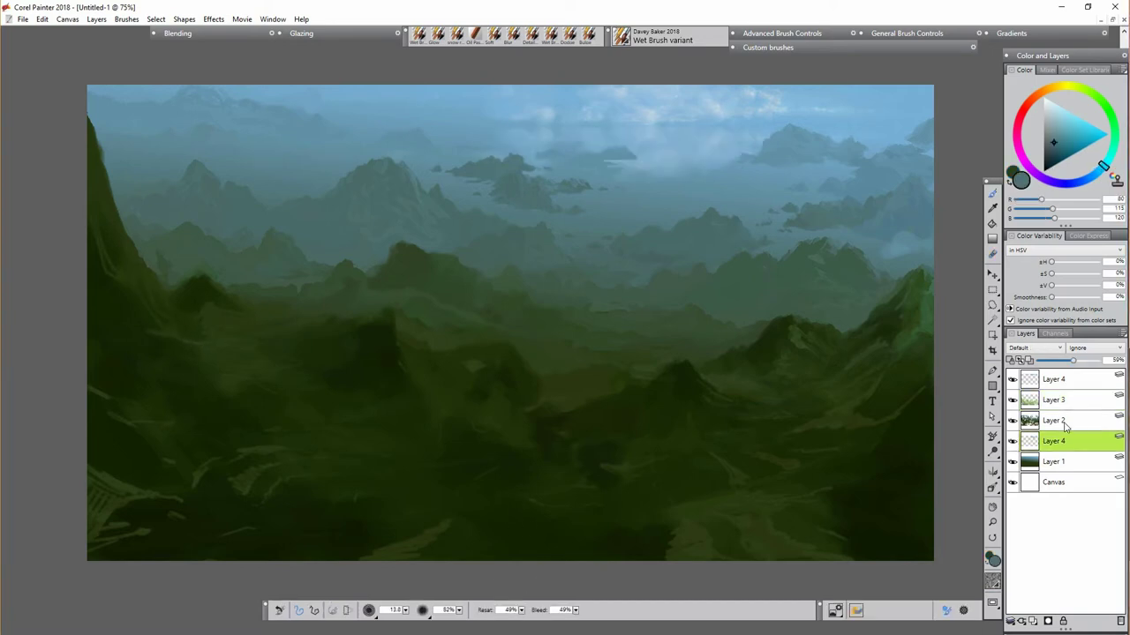
# Step: Add a new layer directly above Layer 1 and set the Glow brush to size 71.9
pyautogui.click(1068, 463)
pyautogui.click(1032, 621)
pyautogui.click(435, 35)
pyautogui.moveTo(405, 611); pyautogui.dragTo(413, 616)
# Step: Try Glow strokes over the open mist below the clouds, including one in sampled blue, and undo them
pyautogui.moveTo(649, 181)
pyautogui.mouseDown()
pyautogui.moveTo(620, 244)
pyautogui.moveTo(713, 184)
pyautogui.moveTo(681, 217)
pyautogui.moveTo(680, 251)
pyautogui.mouseUp()
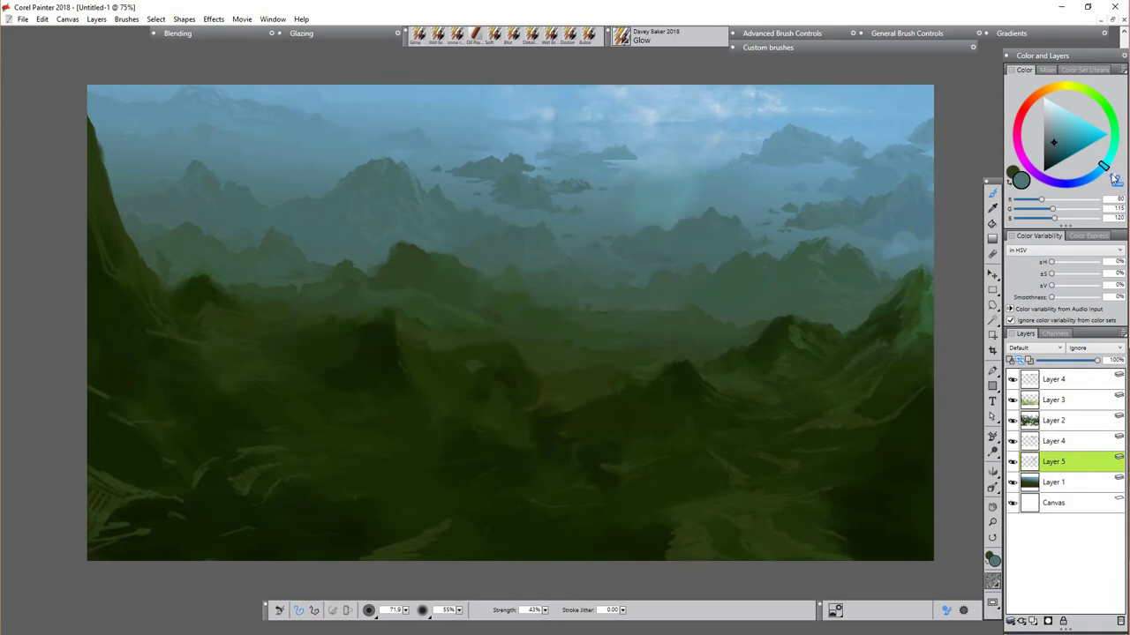
pyautogui.keyDown('alt'); pyautogui.click(673, 164); pyautogui.keyUp('alt')
pyautogui.moveTo(657, 190)
pyautogui.mouseDown()
pyautogui.moveTo(630, 273)
pyautogui.moveTo(656, 207)
pyautogui.moveTo(651, 146)
pyautogui.moveTo(671, 212)
pyautogui.mouseUp()
pyautogui.hotkey('ctrl', 'z')
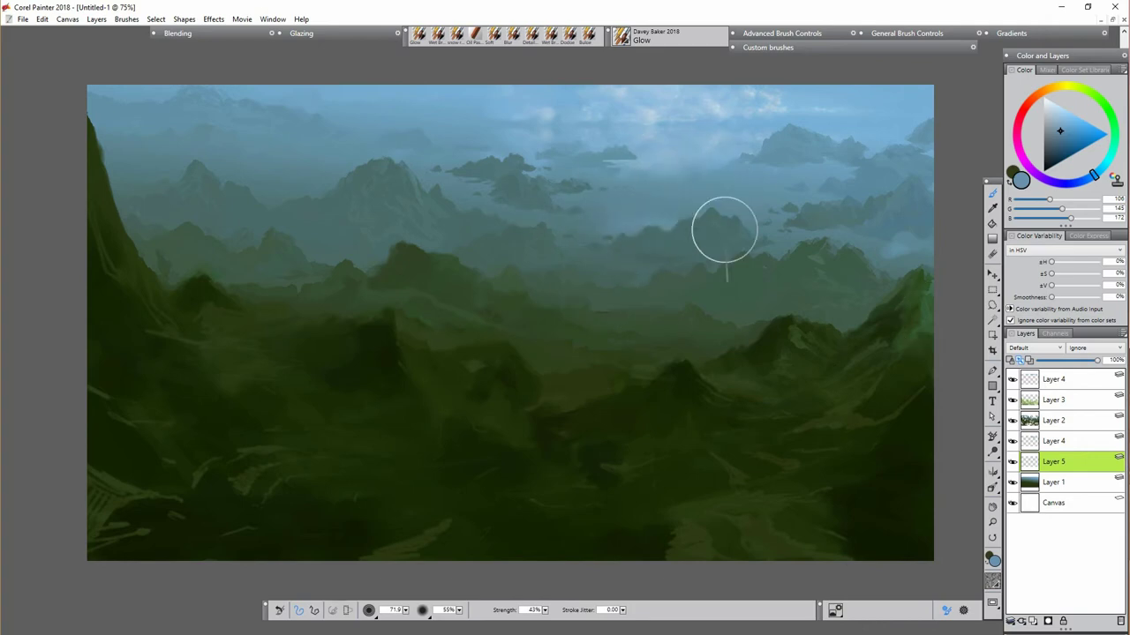
# Step: Try brushing a sampled blue glow through the central valley and over the mist above it, and undo all the strokes
pyautogui.moveTo(667, 333)
pyautogui.mouseDown()
pyautogui.moveTo(530, 294)
pyautogui.moveTo(587, 266)
pyautogui.mouseUp()
pyautogui.moveTo(760, 256); pyautogui.dragTo(858, 256)
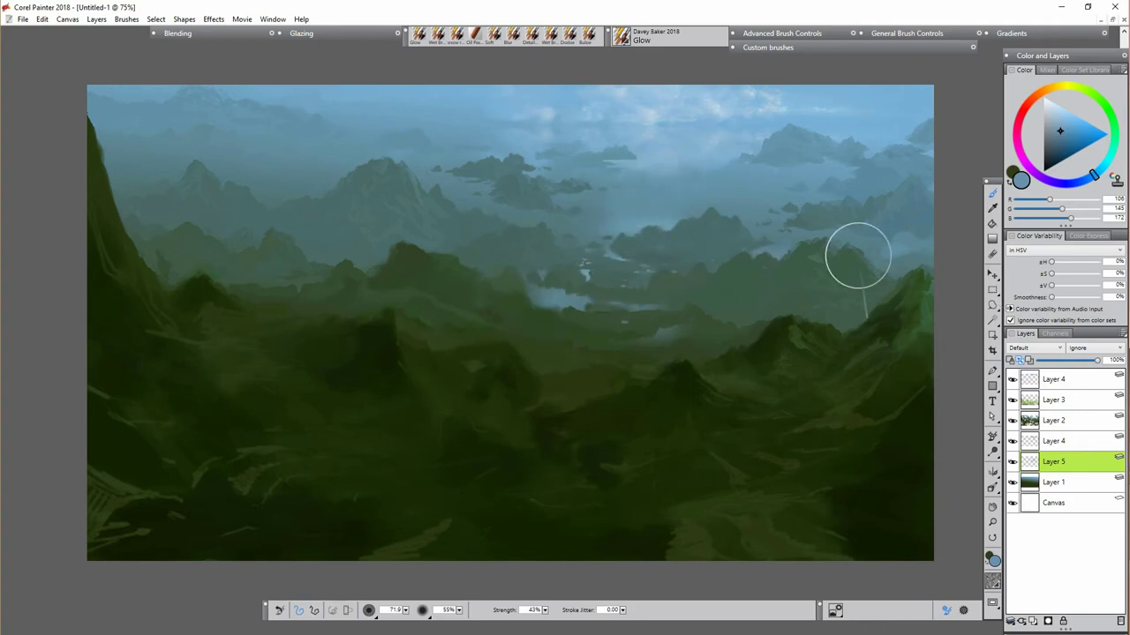
pyautogui.moveTo(747, 204)
pyautogui.mouseDown()
pyautogui.moveTo(533, 225)
pyautogui.moveTo(662, 199)
pyautogui.mouseUp()
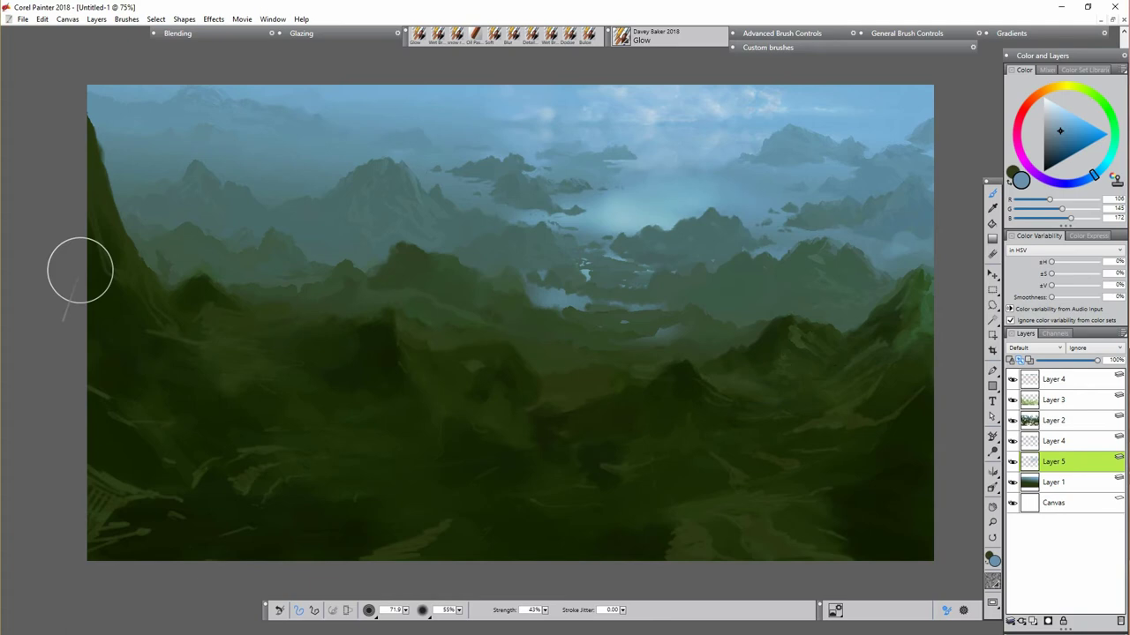
pyautogui.hotkey('ctrl', 'z')
pyautogui.hotkey('ctrl', 'y')
pyautogui.hotkey('ctrl', 'z')
pyautogui.hotkey('ctrl', 'z')
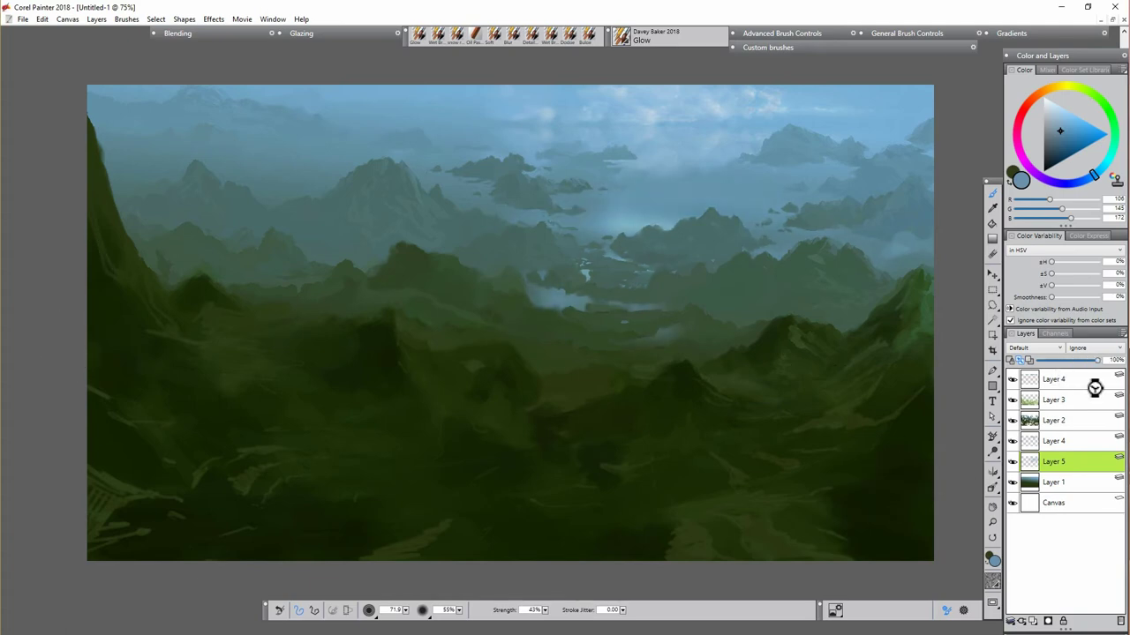
pyautogui.hotkey('ctrl', 'z')
pyautogui.hotkey('ctrl', 'z')
pyautogui.hotkey('ctrl', 'z')
pyautogui.hotkey('ctrl', 'z')
# Step: Duplicate Layer 1 and lighten the central sea and valley on the copy with the Dodge brush at size 62.3 and 1% opacity
pyautogui.click(569, 35)
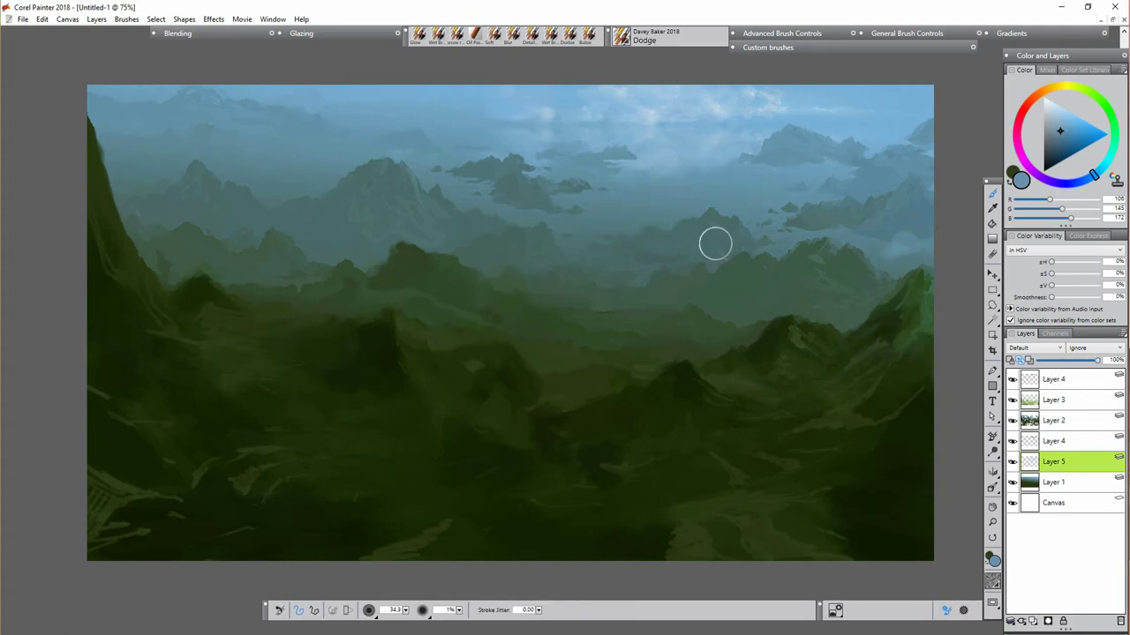
pyautogui.rightClick(1059, 482)
pyautogui.click(988, 499)
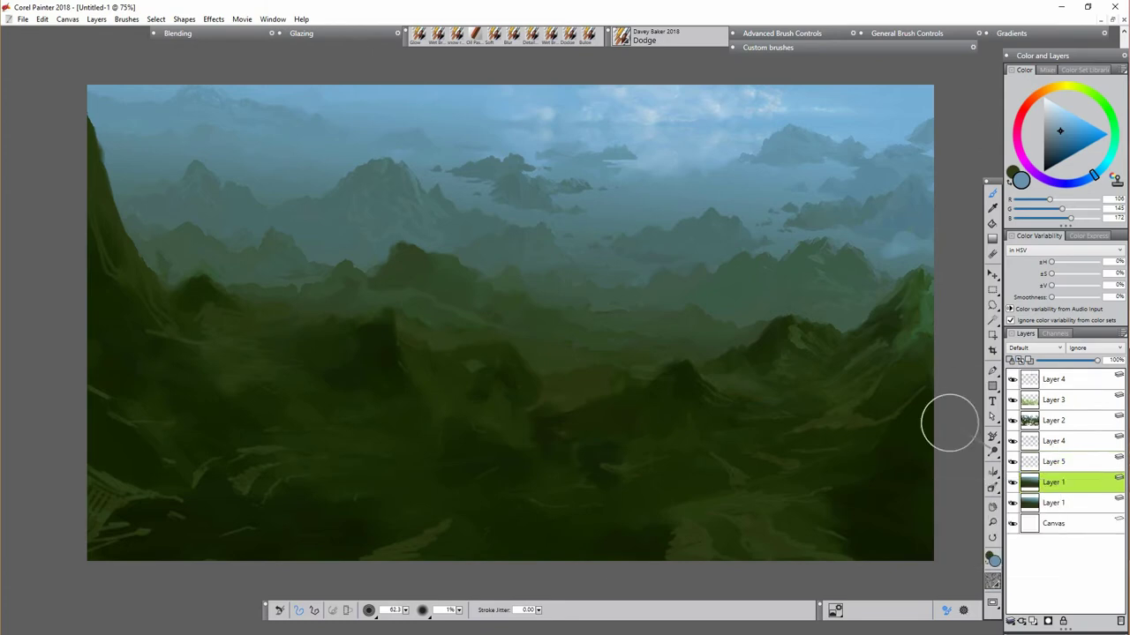
pyautogui.moveTo(574, 304); pyautogui.dragTo(684, 308)
pyautogui.moveTo(799, 231); pyautogui.dragTo(869, 239)
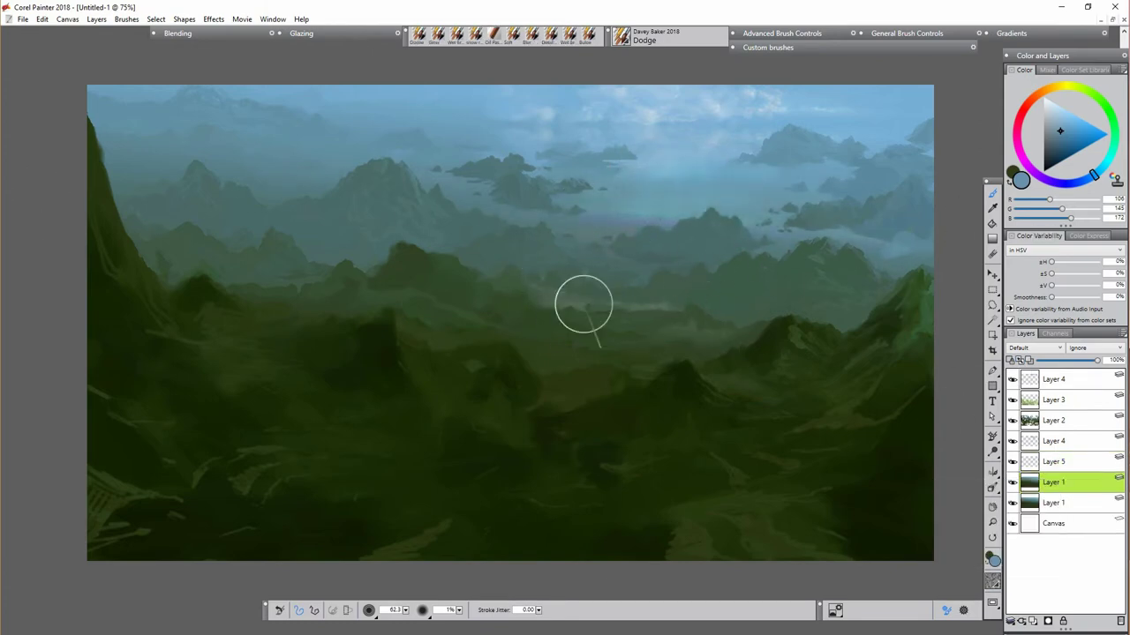
pyautogui.moveTo(710, 231); pyautogui.dragTo(613, 219)
# Step: Add fine shoreline and water highlights around the distant islands with the Glow brush at size 5.3 in a sampled pale blue
pyautogui.click(526, 36)
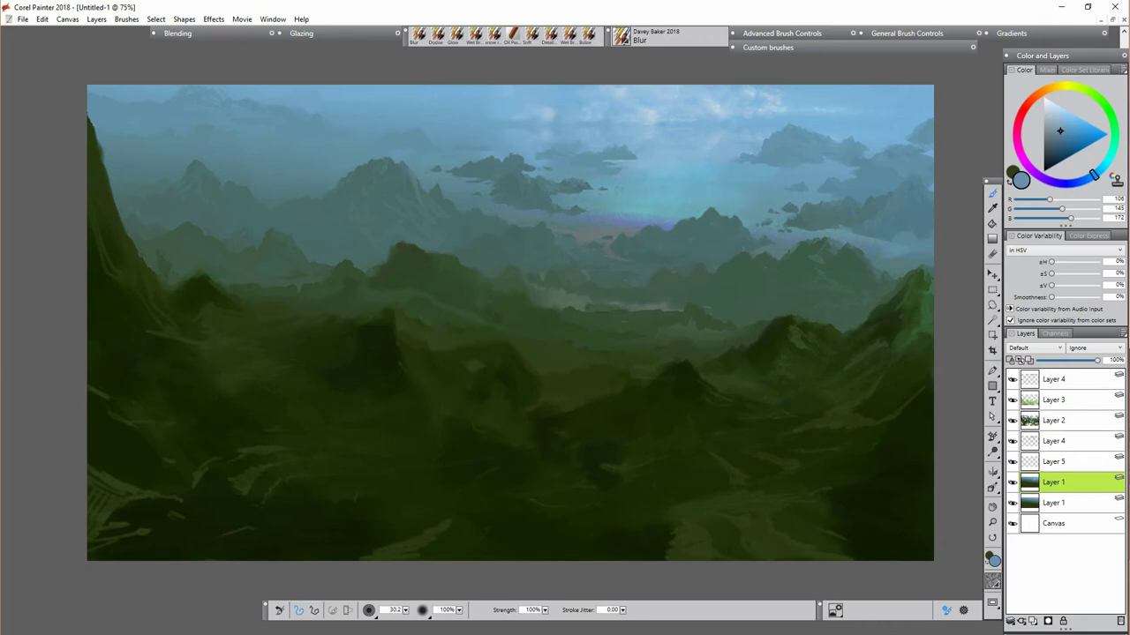
pyautogui.click(453, 36)
pyautogui.keyDown('alt'); pyautogui.click(724, 171); pyautogui.keyUp('alt')
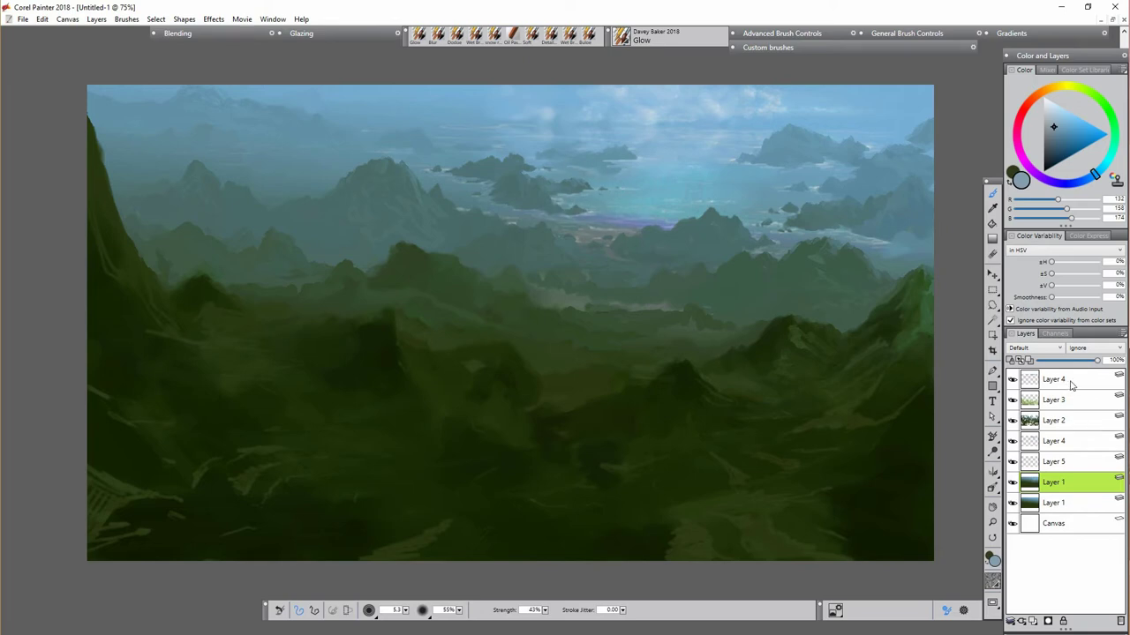
# Step: Move the duplicated Layer 1 above Layer 5 and collapse the lower Layer 4 into it
pyautogui.moveTo(1059, 482); pyautogui.dragTo(1059, 461)
pyautogui.click(1066, 441)
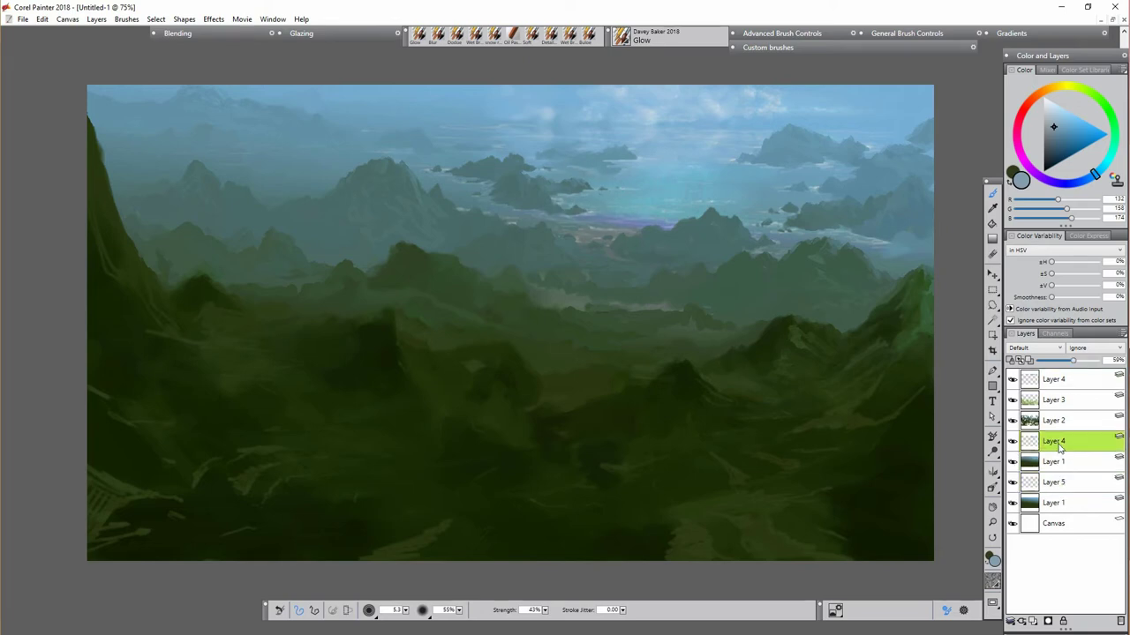
pyautogui.click(1010, 622)
pyautogui.click(948, 634)
# Step: Collapse Layer 2, Layer 3 and the top Layer 4 into the duplicated Layer 1
pyautogui.click(1062, 421)
pyautogui.click(1011, 623)
pyautogui.click(949, 634)
pyautogui.click(1062, 404)
pyautogui.click(1010, 621)
pyautogui.click(965, 594)
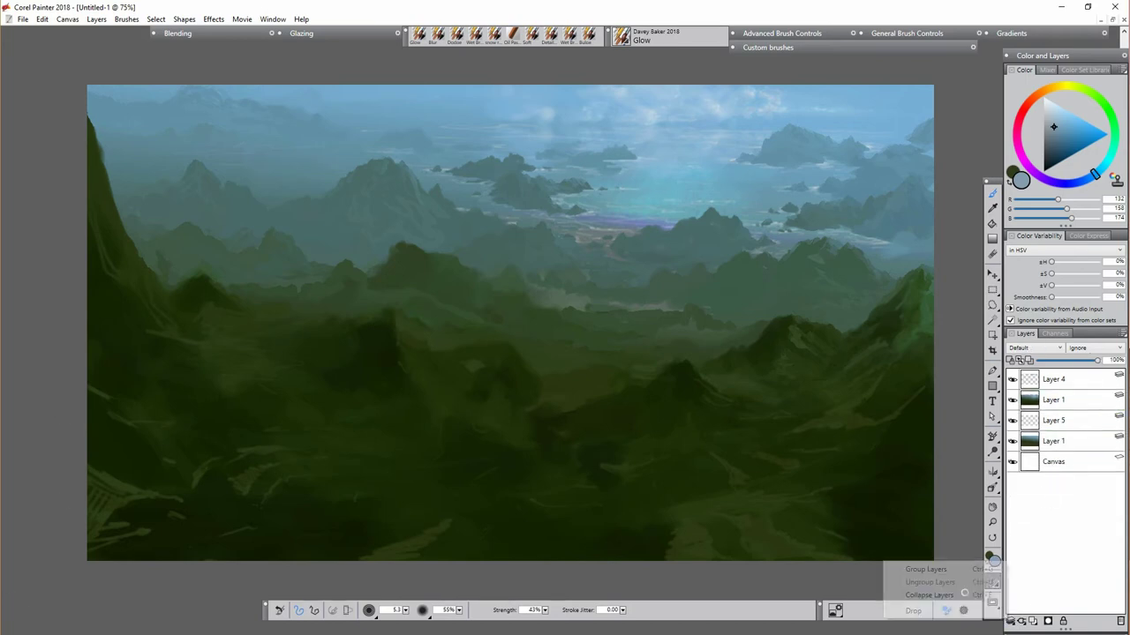
pyautogui.click(1062, 379)
pyautogui.click(1010, 621)
pyautogui.click(959, 597)
# Step: Adjust the merged layer's color with hue shift -2%, saturation 18% and value -6%
pyautogui.click(214, 20)
pyautogui.moveTo(121, 61)
pyautogui.click(295, 77)
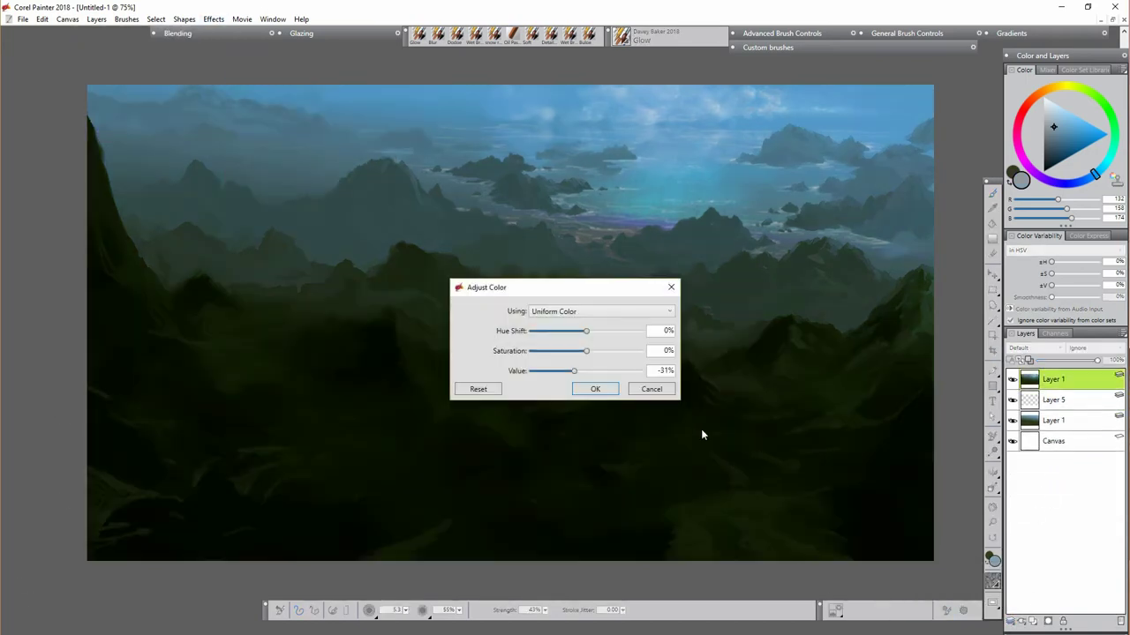
pyautogui.click(477, 389)
pyautogui.moveTo(565, 288); pyautogui.dragTo(784, 326)
pyautogui.moveTo(805, 410); pyautogui.dragTo(802, 410)
pyautogui.moveTo(805, 369); pyautogui.dragTo(805, 379)
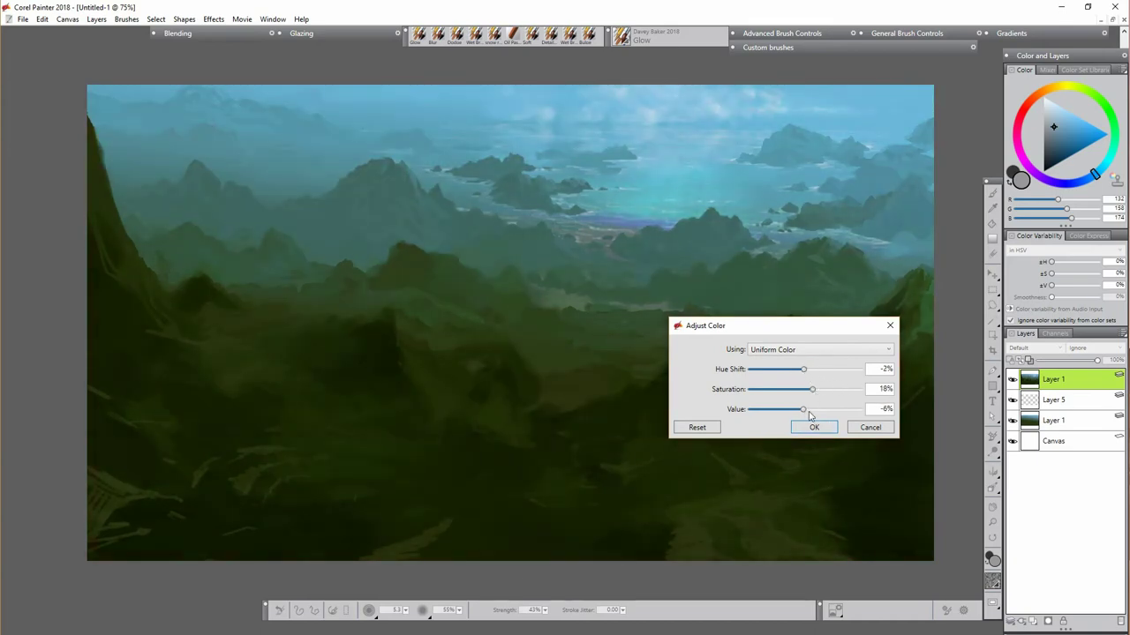
pyautogui.click(814, 428)
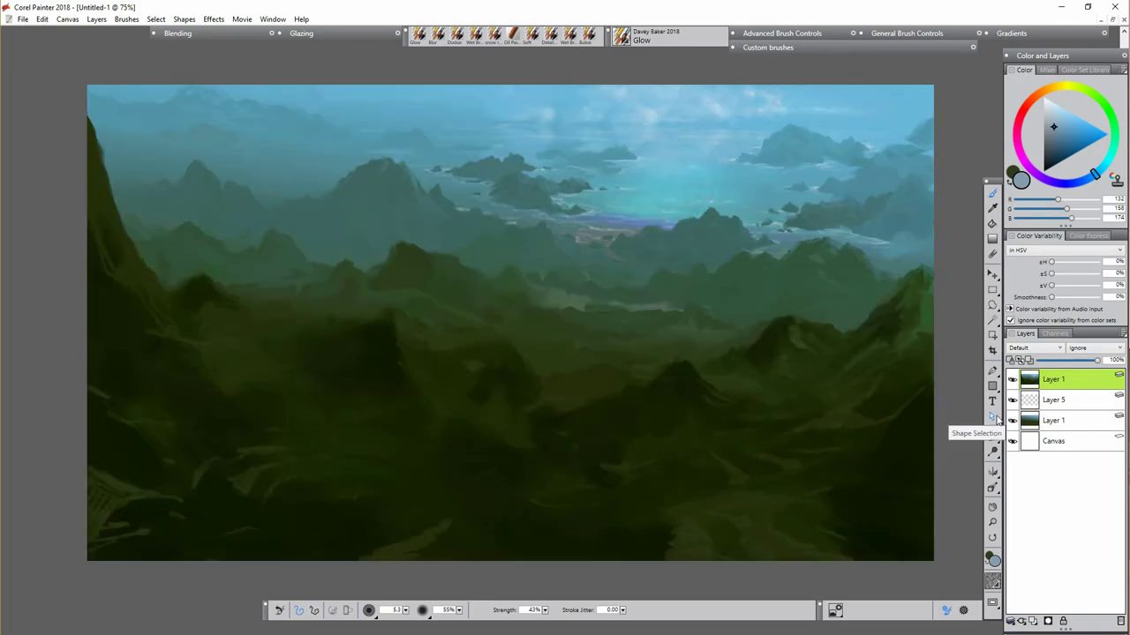
# Step: Add a new top layer and set its composite method to Shadow Map
pyautogui.hotkey('ctrl', 'shift', 'n')
pyautogui.click(1034, 348)
pyautogui.click(1064, 413)
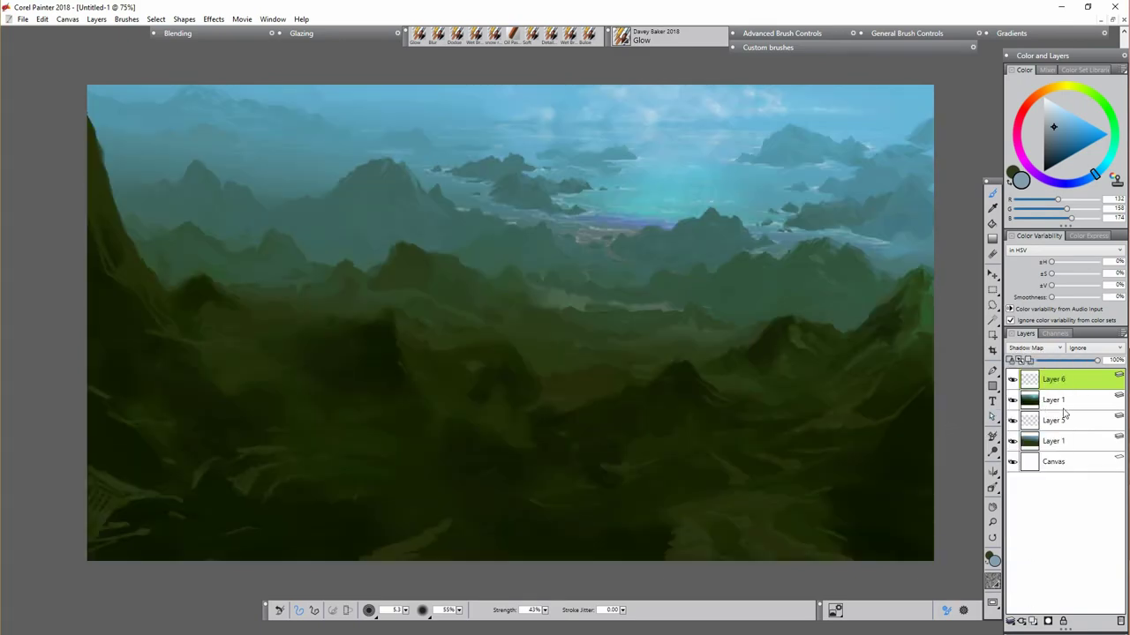
# Step: Paint pale green (187, 205, 157) around the midground hills and left foreground with the Wet Brush variant at size 43.8
pyautogui.click(475, 36)
pyautogui.keyDown('alt'); pyautogui.click(709, 441); pyautogui.keyUp('alt')
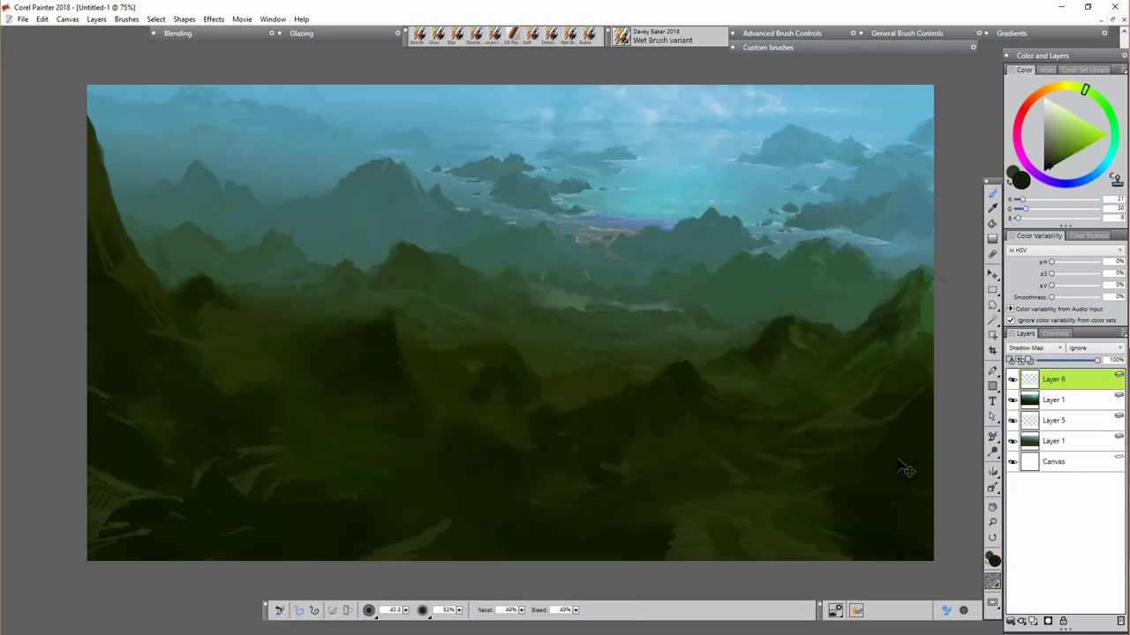
pyautogui.click(1056, 142)
pyautogui.click(1055, 119)
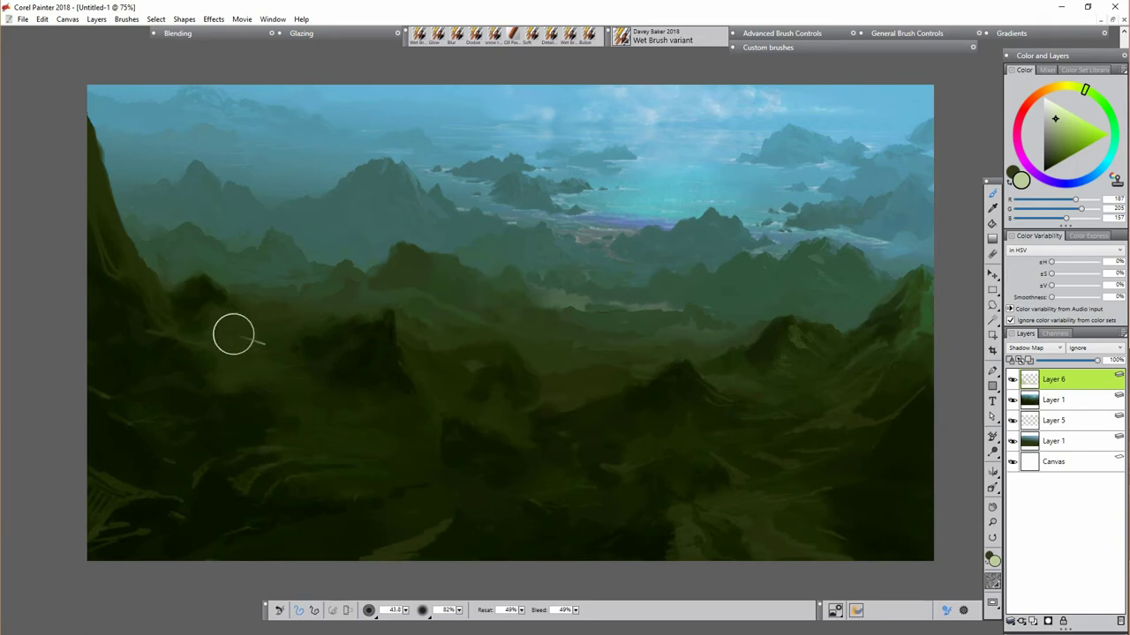
# Step: Soften the haze between the midground hills with the Soft brush at 10% opacity and collapse Layer 6 into Layer 1
pyautogui.click(530, 37)
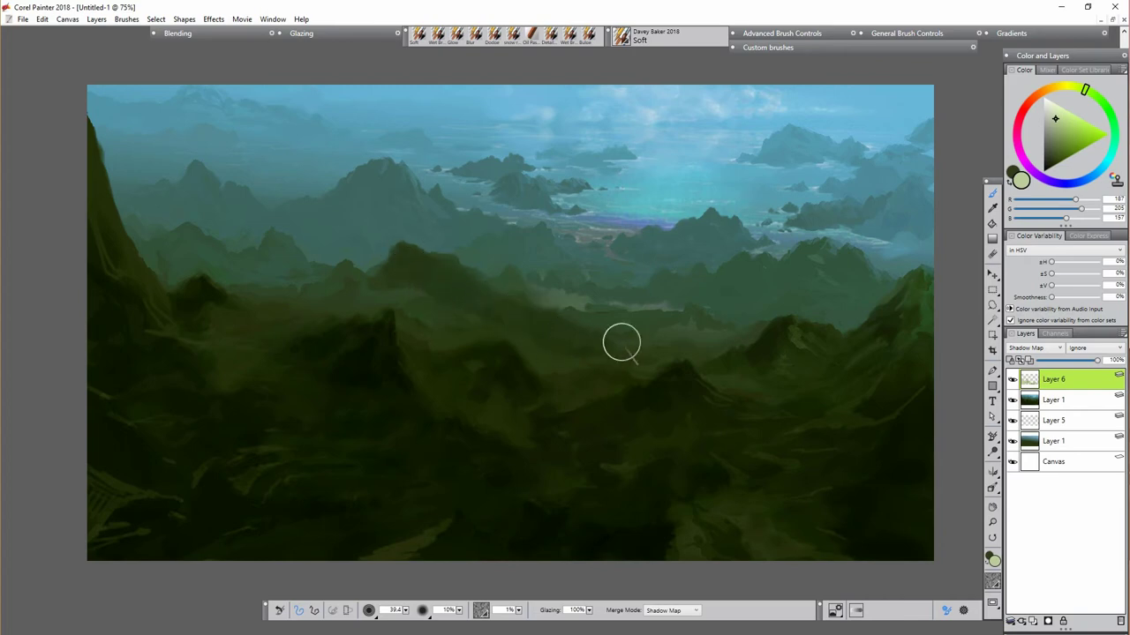
pyautogui.click(1012, 625)
pyautogui.click(962, 598)
# Step: Reshape the central midground hills and their ridges with the Wet Brush variant in sampled dark greens
pyautogui.click(438, 37)
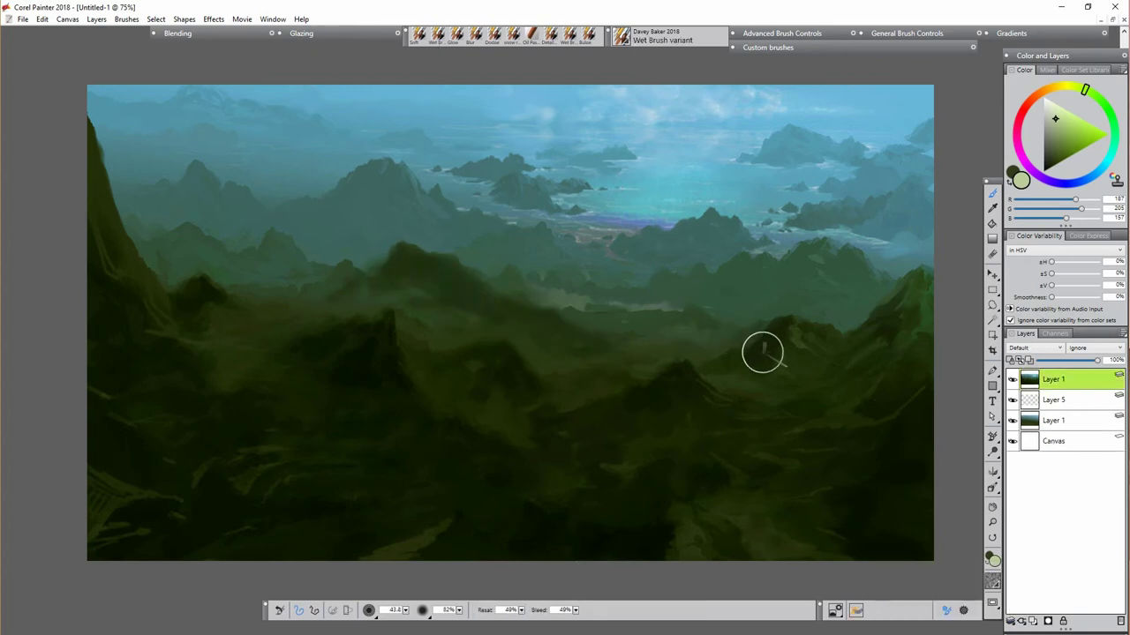
pyautogui.keyDown('alt'); pyautogui.click(724, 373); pyautogui.keyUp('alt')
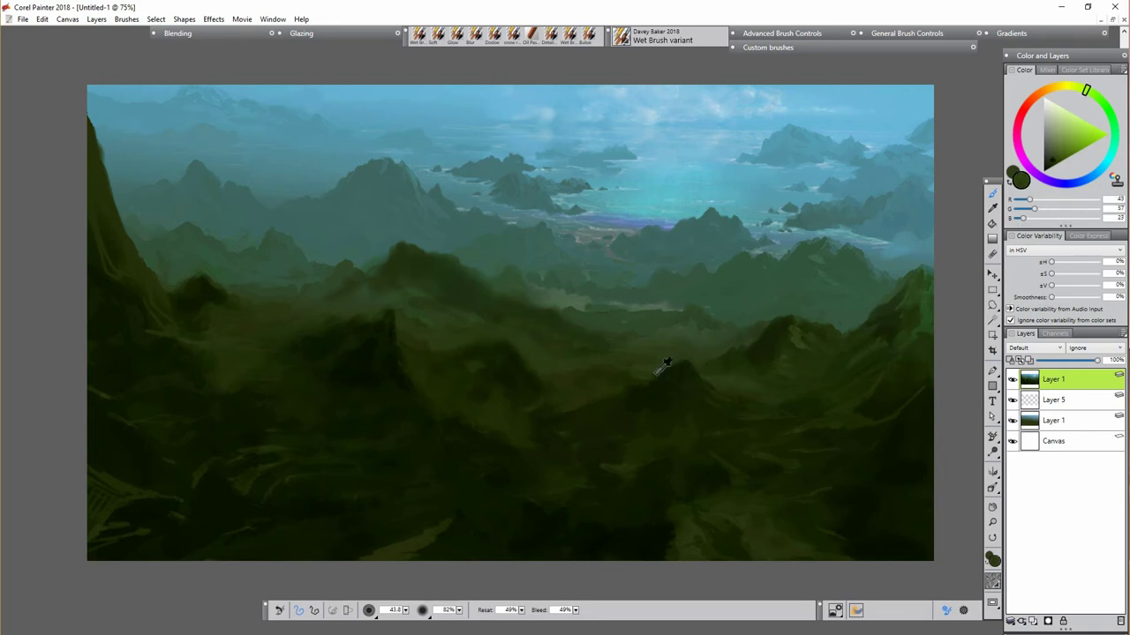
pyautogui.keyDown('alt'); pyautogui.click(535, 365); pyautogui.keyUp('alt')
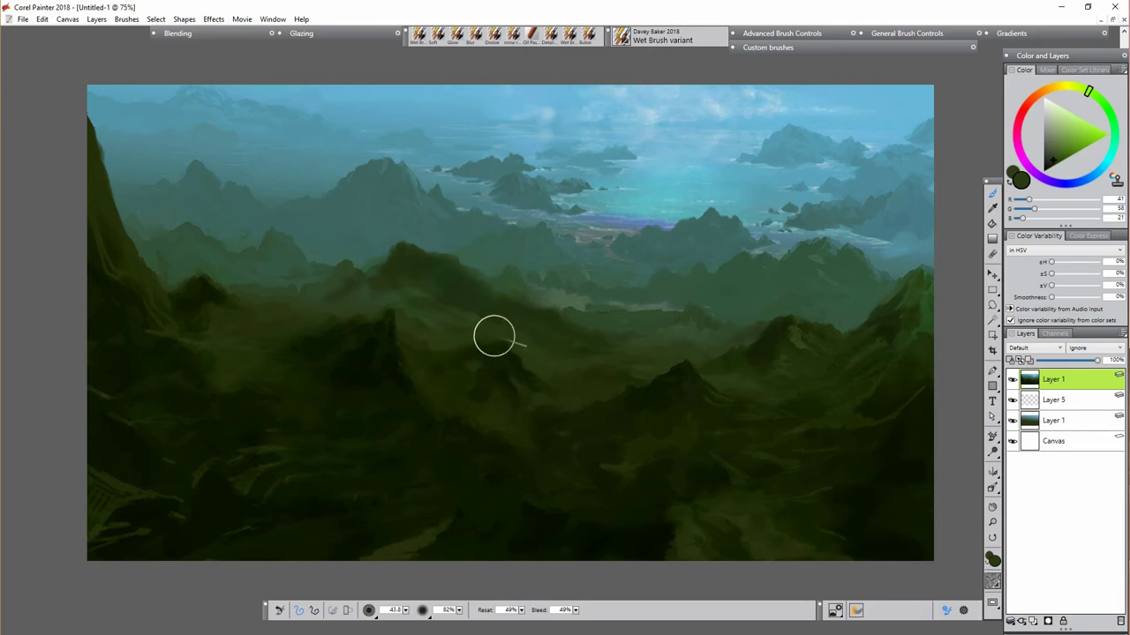
pyautogui.keyDown('alt'); pyautogui.click(471, 366); pyautogui.keyUp('alt')
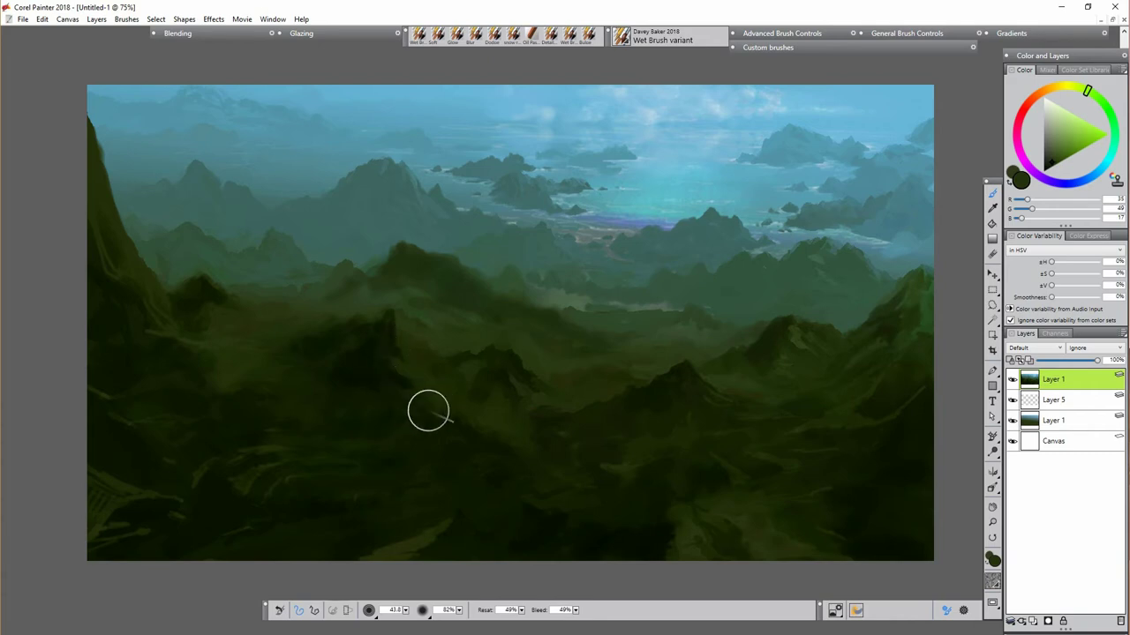
# Step: Paint over the thin light lines in the lower-left foreground with sampled dark green, lowering the brush opacity to 36% for blending
pyautogui.keyDown('alt'); pyautogui.click(380, 544); pyautogui.keyUp('alt')
pyautogui.moveTo(446, 519); pyautogui.dragTo(354, 539)
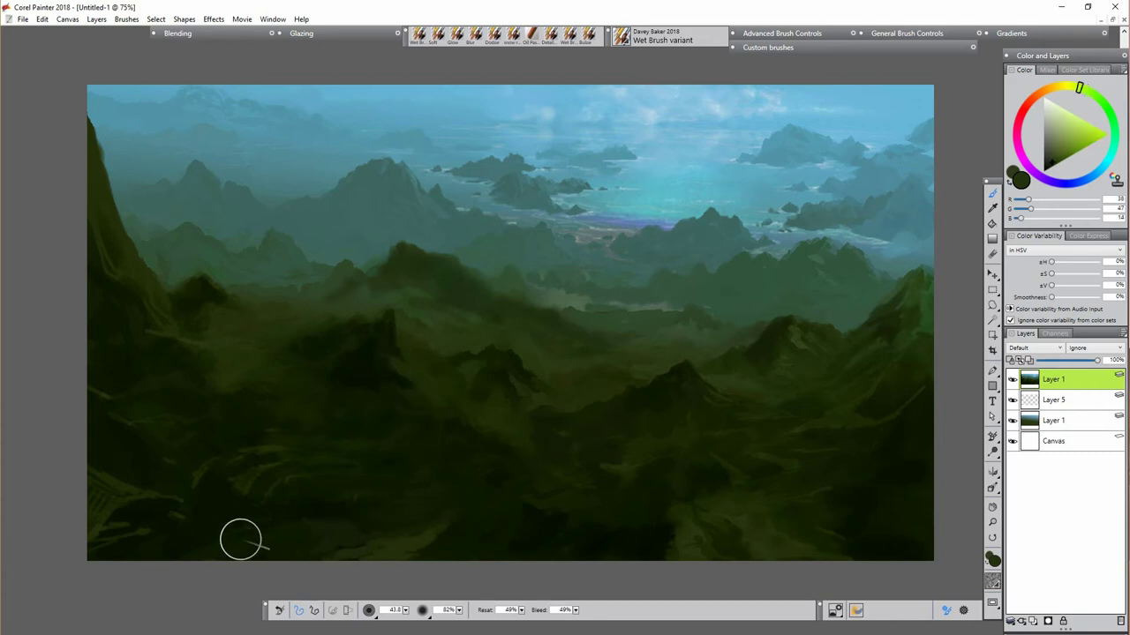
pyautogui.moveTo(135, 533); pyautogui.dragTo(97, 464)
pyautogui.moveTo(180, 510)
pyautogui.mouseDown()
pyautogui.moveTo(242, 521)
pyautogui.moveTo(212, 494)
pyautogui.moveTo(240, 494)
pyautogui.moveTo(176, 484)
pyautogui.mouseUp()
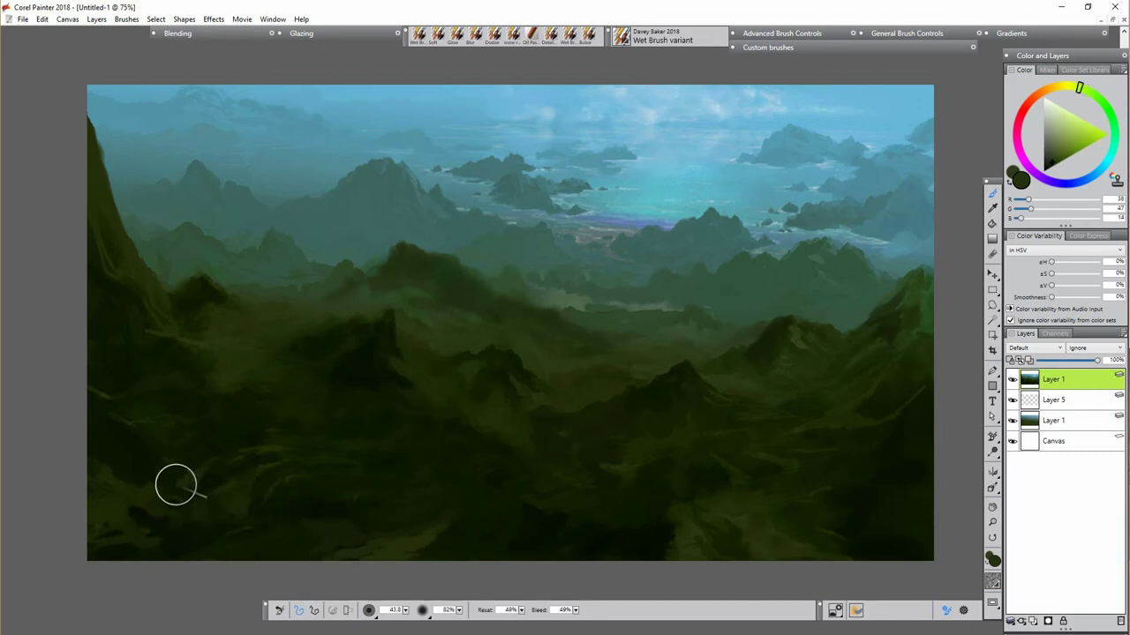
pyautogui.moveTo(93, 392); pyautogui.dragTo(138, 401)
pyautogui.moveTo(237, 448); pyautogui.dragTo(168, 454)
pyautogui.moveTo(459, 610); pyautogui.dragTo(420, 616)
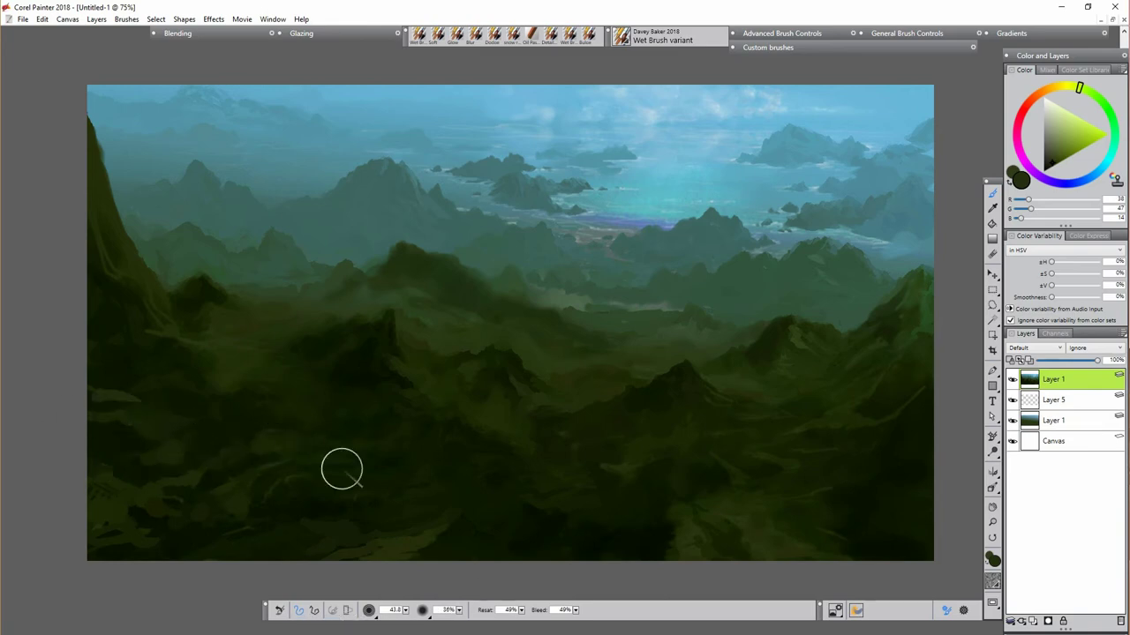
pyautogui.moveTo(127, 423); pyautogui.dragTo(129, 408)
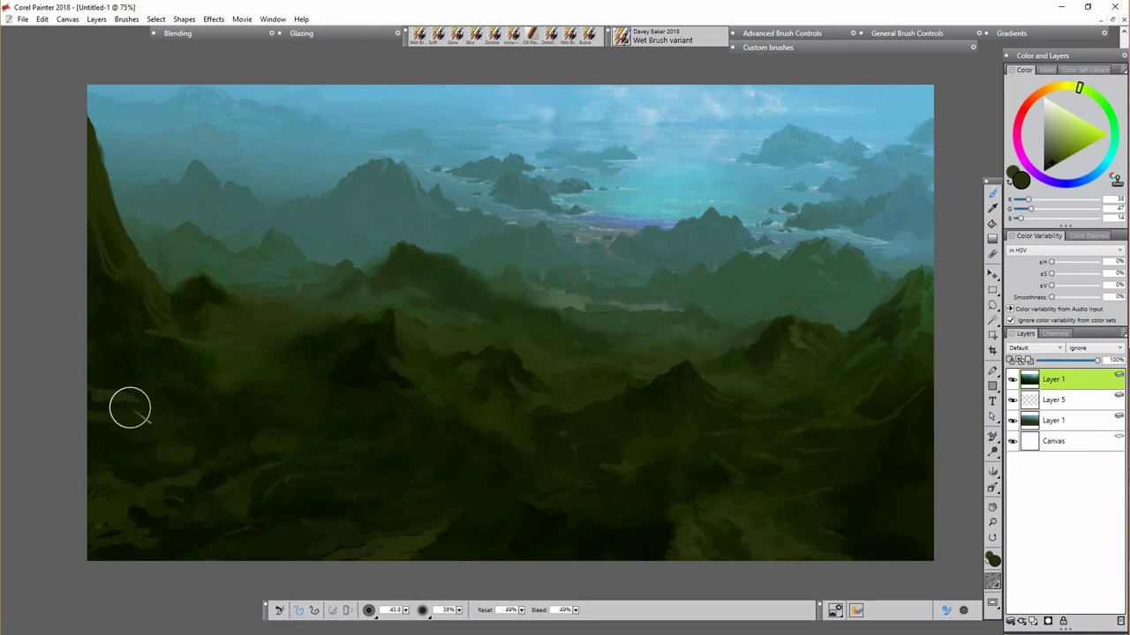
# Step: Refine the dark left-centre hill's peak and slopes in sampled greens, setting the brush to size 12.9 and 46% opacity
pyautogui.keyDown('alt'); pyautogui.click(430, 365); pyautogui.keyUp('alt')
pyautogui.moveTo(386, 356); pyautogui.dragTo(404, 342)
pyautogui.keyDown('alt'); pyautogui.click(407, 313); pyautogui.keyUp('alt')
pyautogui.moveTo(459, 611); pyautogui.dragTo(467, 614)
pyautogui.moveTo(405, 611); pyautogui.dragTo(380, 616)
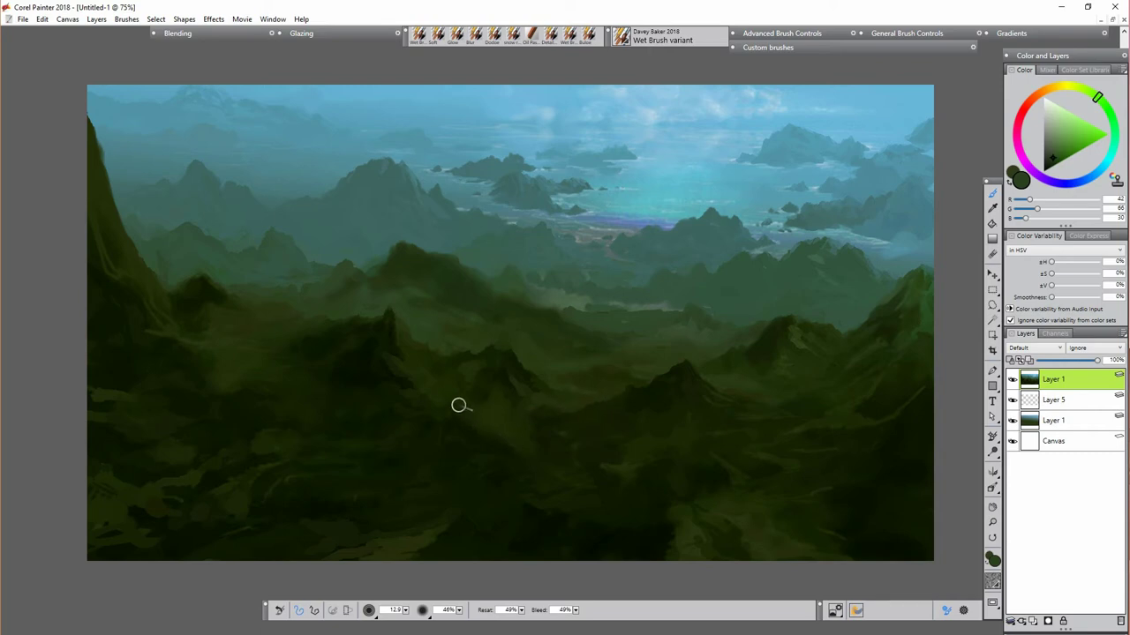
# Step: Brush light olive-green highlights onto the central foreground ridges at 16% Resat and sharpen the midground peaks in sampled dark green
pyautogui.click(1088, 91)
pyautogui.click(1054, 141)
pyautogui.moveTo(478, 431); pyautogui.dragTo(524, 451)
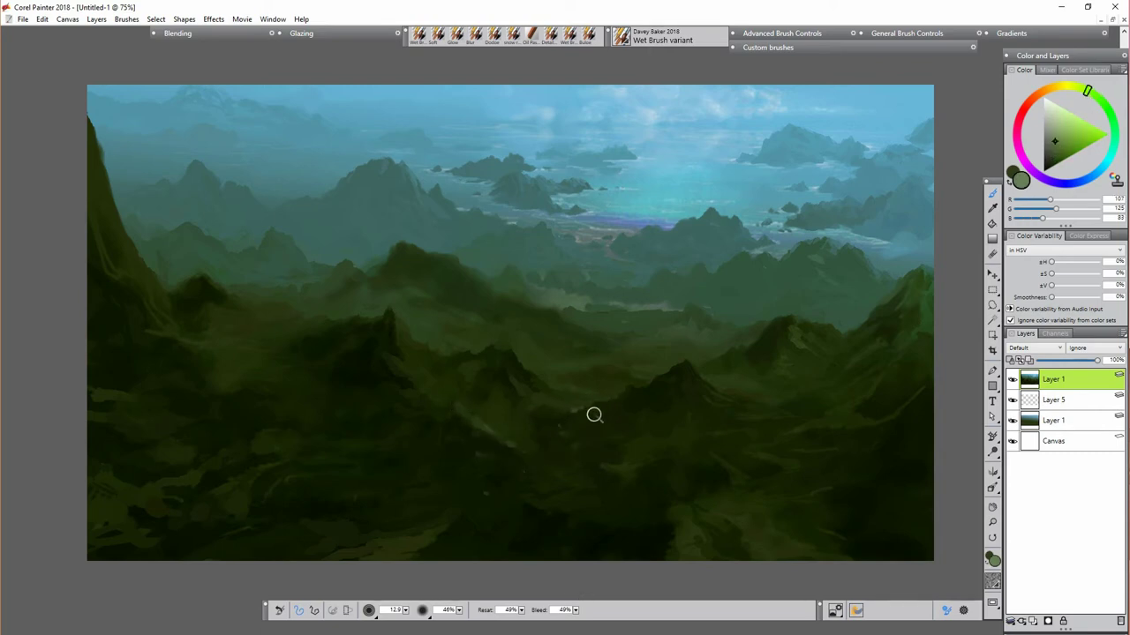
pyautogui.moveTo(521, 611); pyautogui.dragTo(383, 618)
pyautogui.moveTo(652, 472); pyautogui.dragTo(687, 510)
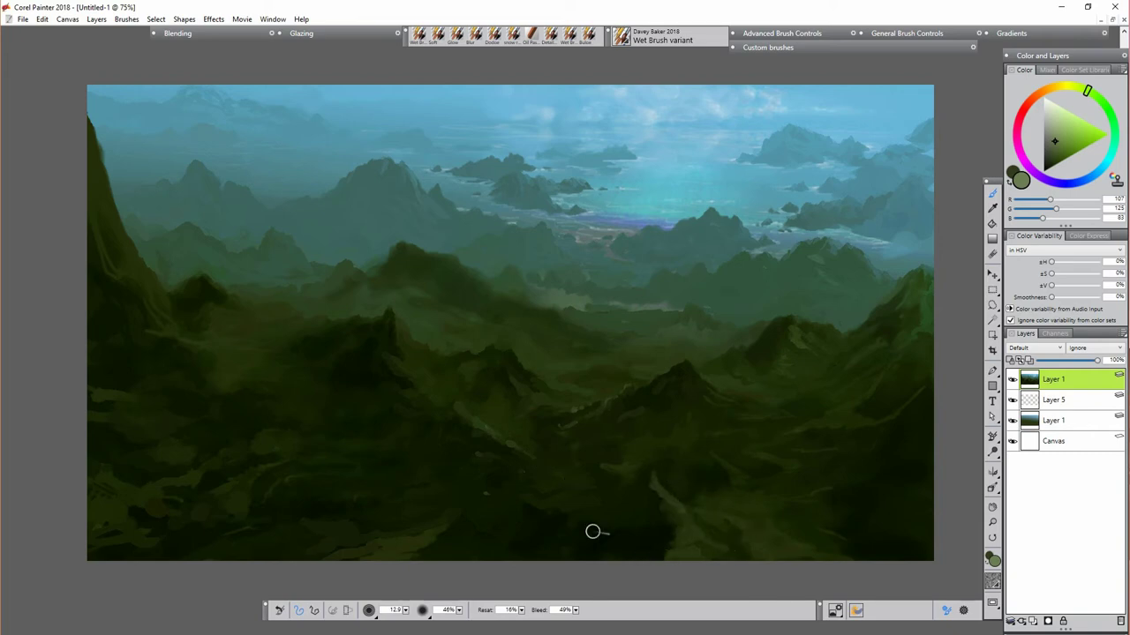
pyautogui.keyDown('alt'); pyautogui.click(425, 549); pyautogui.keyUp('alt')
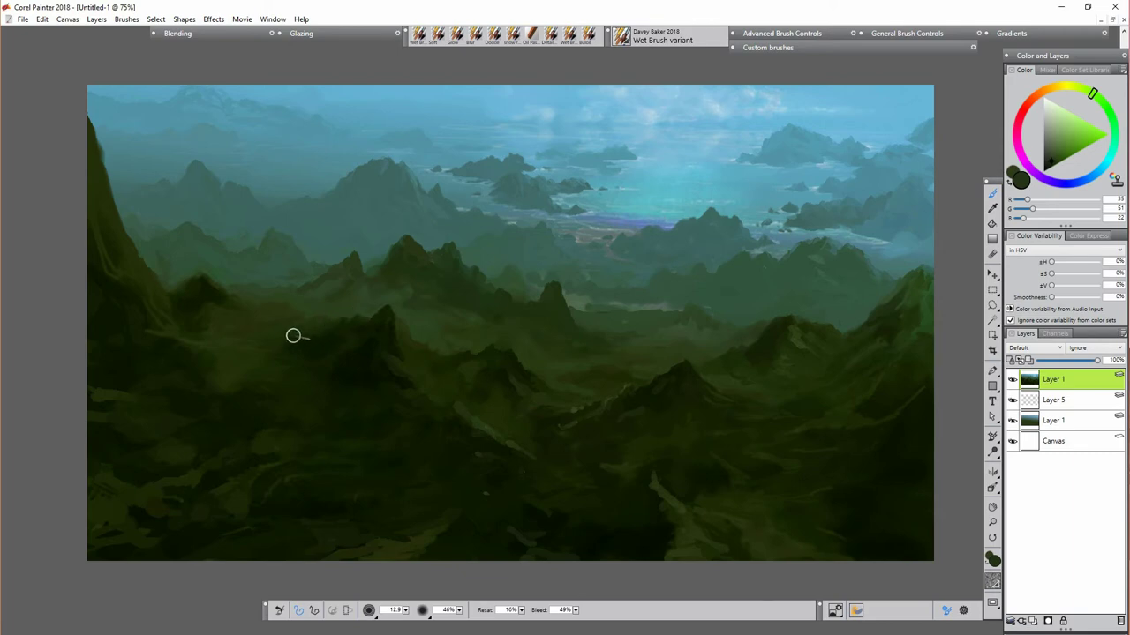
pyautogui.moveTo(293, 336); pyautogui.dragTo(298, 327)
# Step: Add a new layer and spread rocky texture over the hills and foreground with the snow rocks airbrush
pyautogui.click(1031, 622)
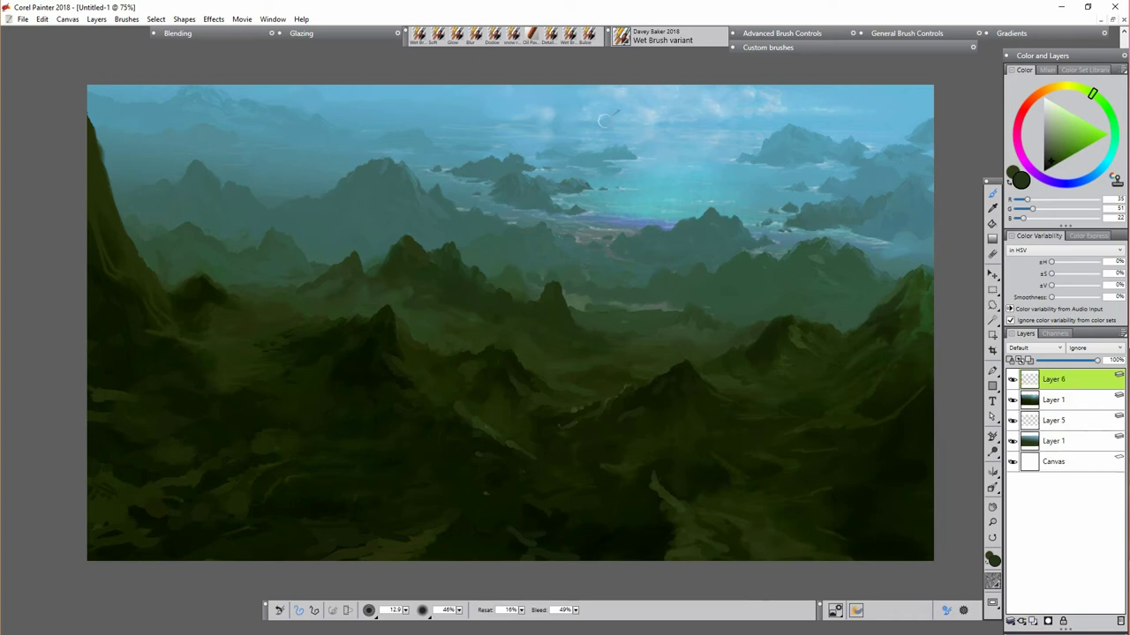
pyautogui.click(516, 39)
pyautogui.moveTo(141, 434)
pyautogui.mouseDown()
pyautogui.moveTo(741, 461)
pyautogui.moveTo(441, 265)
pyautogui.moveTo(265, 442)
pyautogui.mouseUp()
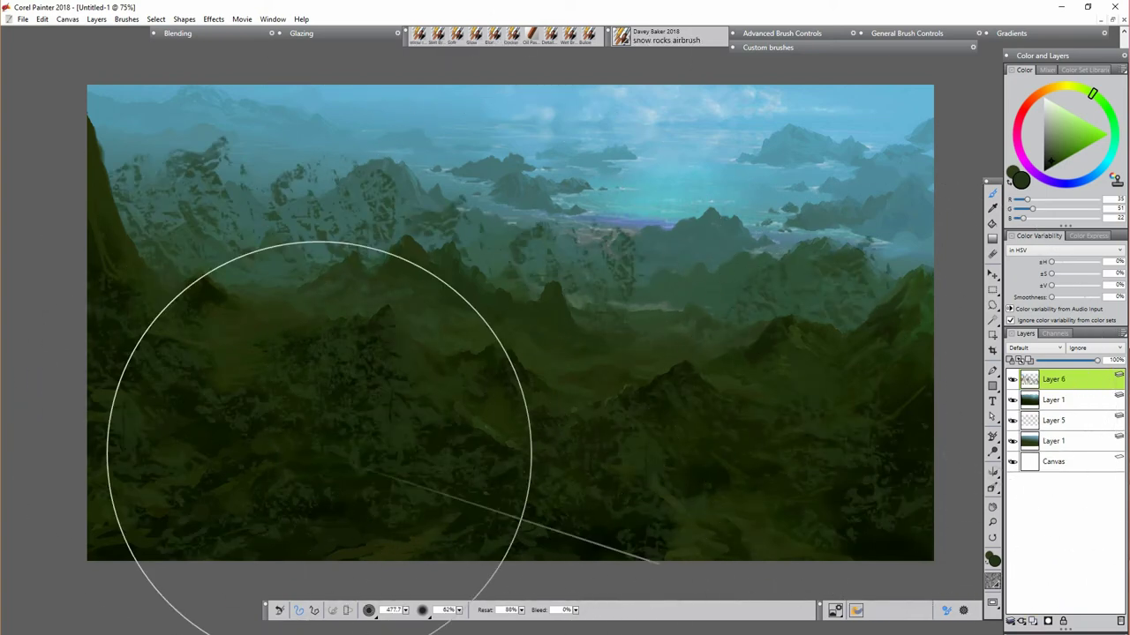
# Step: Blend the rocky texture into the dark foreground using the Wet Brush variant at size 61 with a sampled near-black green
pyautogui.click(438, 37)
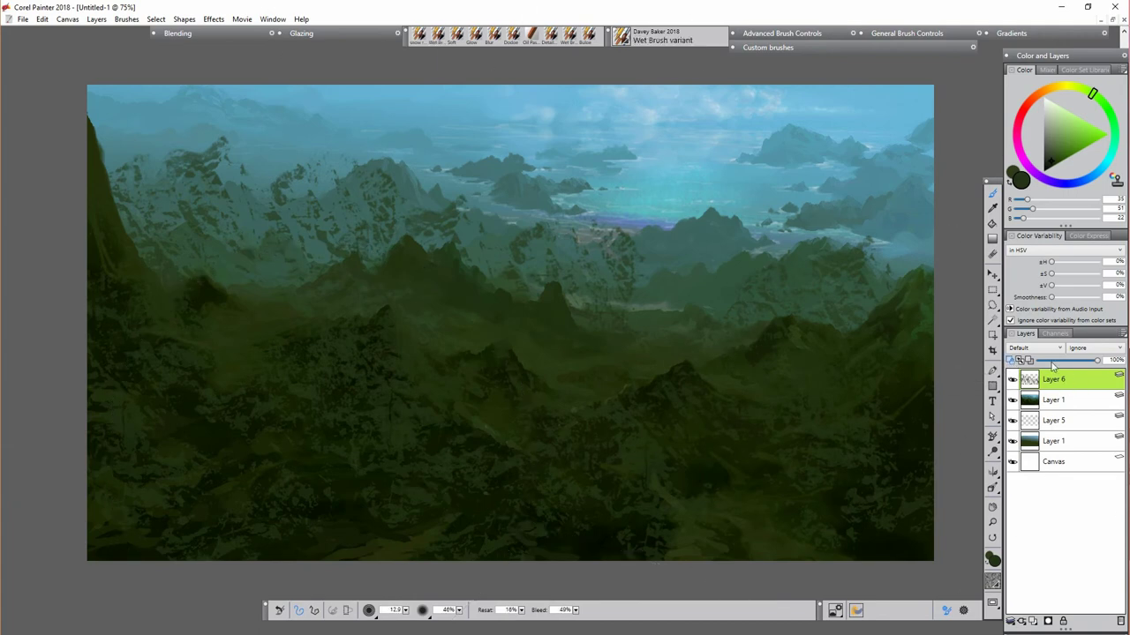
pyautogui.moveTo(808, 477); pyautogui.dragTo(769, 467)
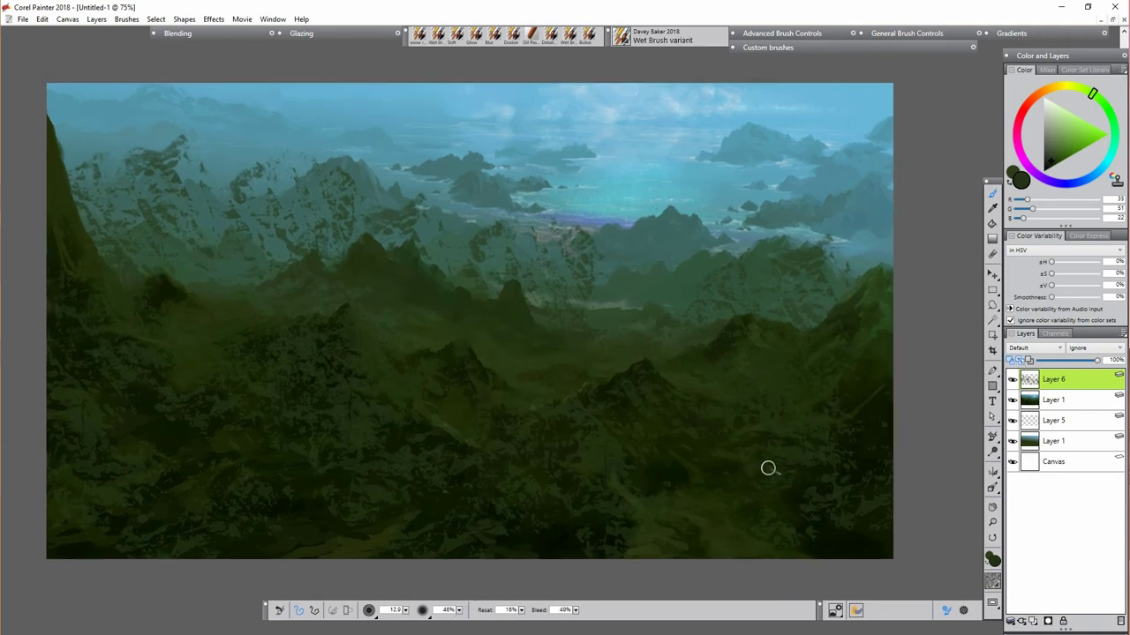
pyautogui.keyDown('alt'); pyautogui.click(688, 470); pyautogui.keyUp('alt')
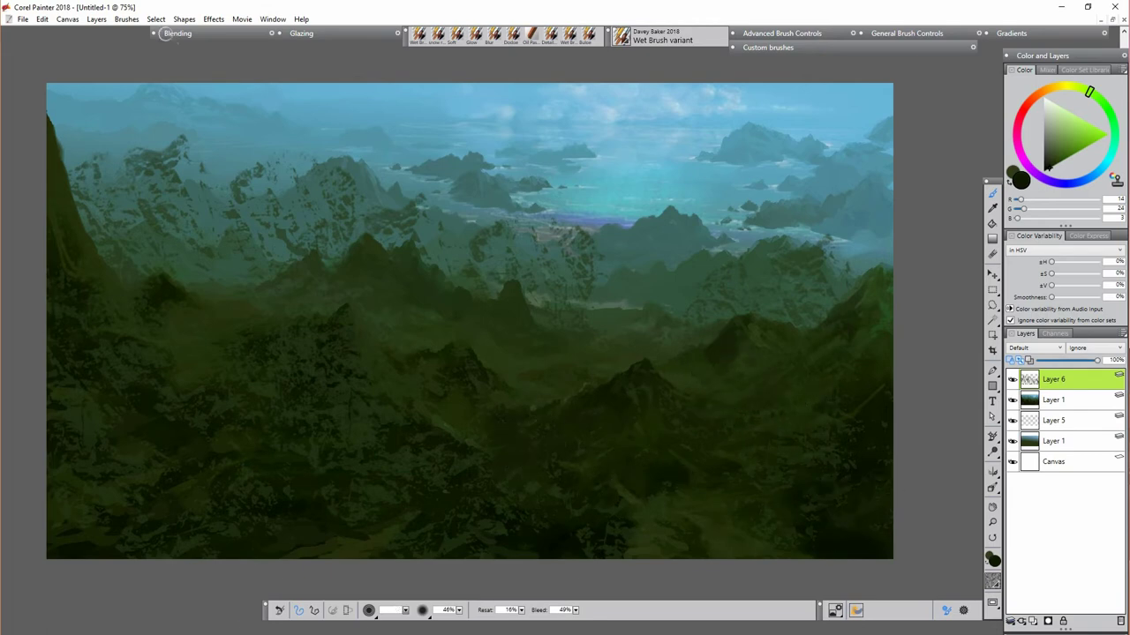
pyautogui.press(']')
pyautogui.moveTo(263, 344)
pyautogui.mouseDown()
pyautogui.moveTo(450, 457)
pyautogui.moveTo(504, 432)
pyautogui.moveTo(407, 524)
pyautogui.moveTo(71, 432)
pyautogui.mouseUp()
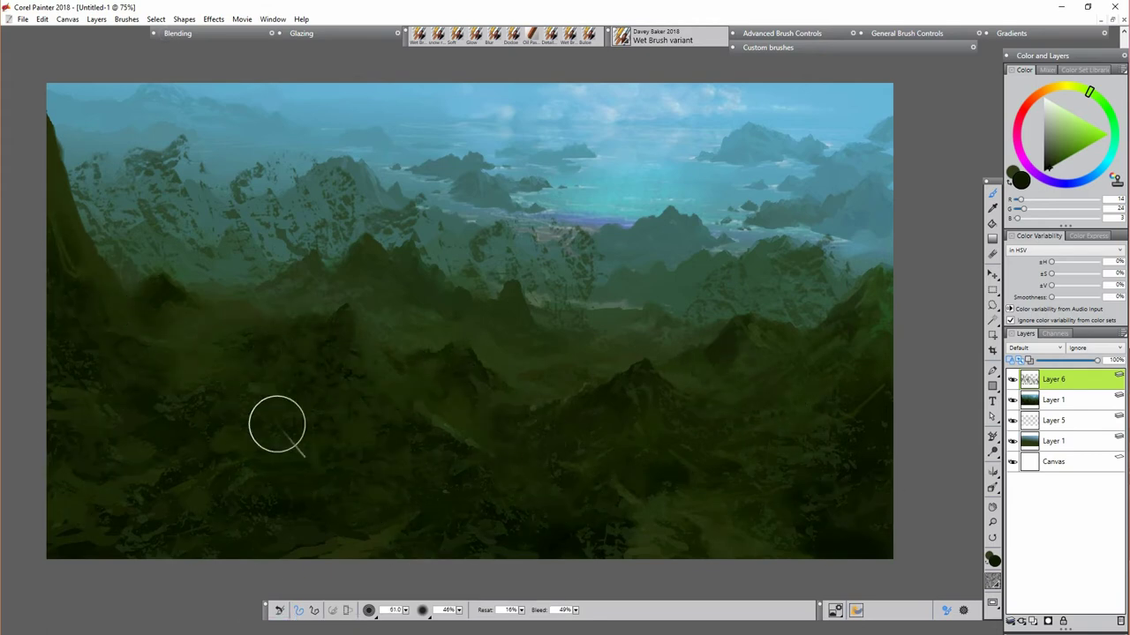
# Step: Blend the texture over the misty hills with sampled green and rework the lower-left foreground in a darker green
pyautogui.keyDown('alt'); pyautogui.click(118, 241); pyautogui.keyUp('alt')
pyautogui.moveTo(118, 242)
pyautogui.mouseDown()
pyautogui.moveTo(173, 141)
pyautogui.moveTo(219, 204)
pyautogui.moveTo(282, 161)
pyautogui.moveTo(77, 186)
pyautogui.moveTo(237, 240)
pyautogui.moveTo(466, 223)
pyautogui.moveTo(368, 211)
pyautogui.moveTo(220, 245)
pyautogui.moveTo(444, 242)
pyautogui.moveTo(430, 252)
pyautogui.moveTo(528, 271)
pyautogui.moveTo(532, 225)
pyautogui.moveTo(583, 286)
pyautogui.moveTo(576, 319)
pyautogui.moveTo(761, 277)
pyautogui.moveTo(797, 242)
pyautogui.moveTo(817, 291)
pyautogui.moveTo(608, 341)
pyautogui.moveTo(406, 327)
pyautogui.moveTo(388, 291)
pyautogui.mouseUp()
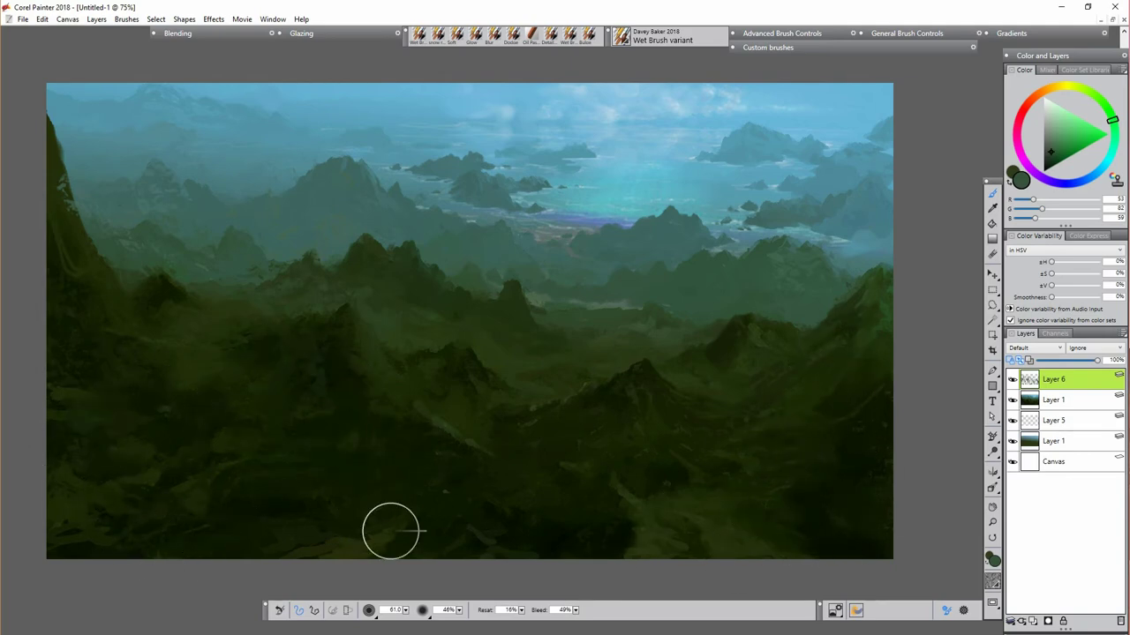
pyautogui.moveTo(57, 186); pyautogui.dragTo(69, 208)
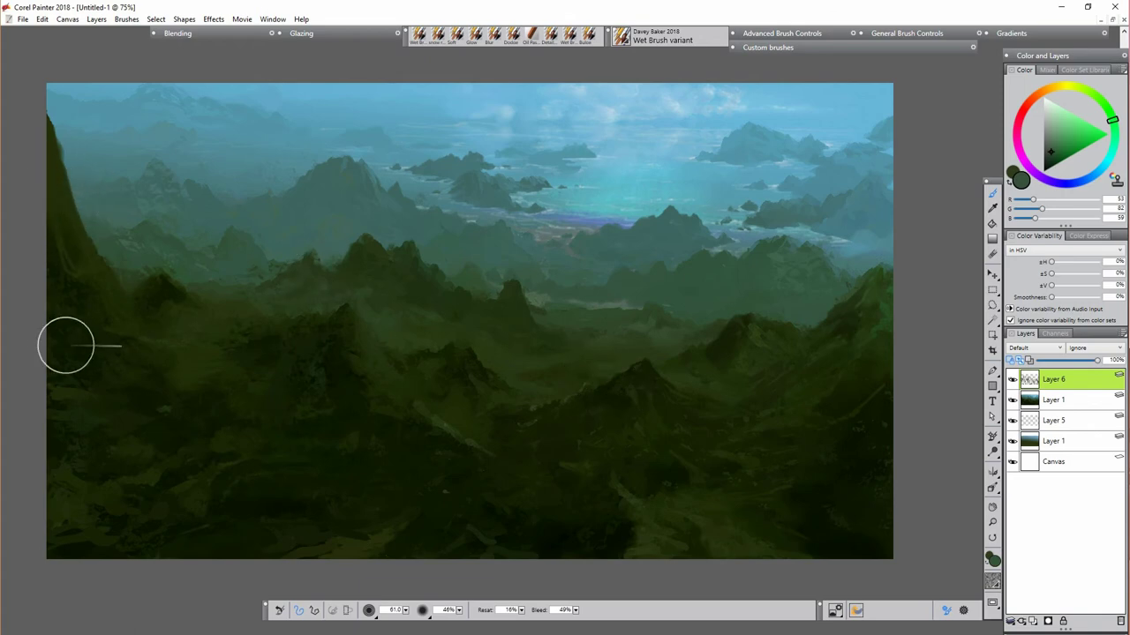
pyautogui.click(1048, 161)
pyautogui.moveTo(214, 525); pyautogui.dragTo(181, 532)
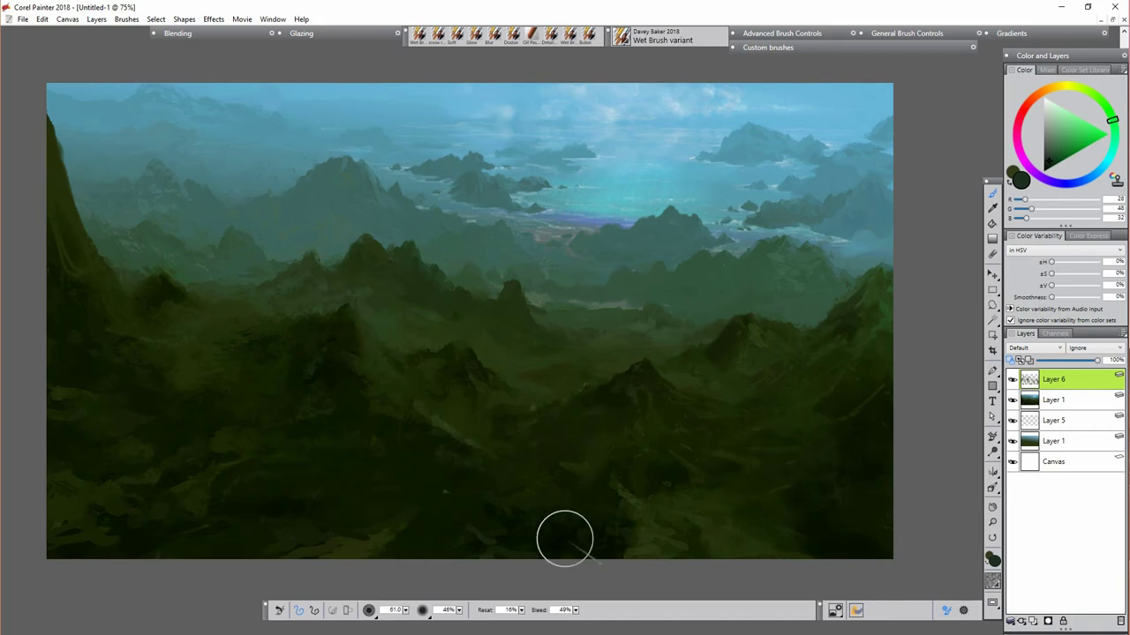
# Step: Daub bright yellow-green foliage onto the lower-right foreground with the Oil Pastel brush
pyautogui.click(1089, 91)
pyautogui.click(1062, 132)
pyautogui.click(1010, 360)
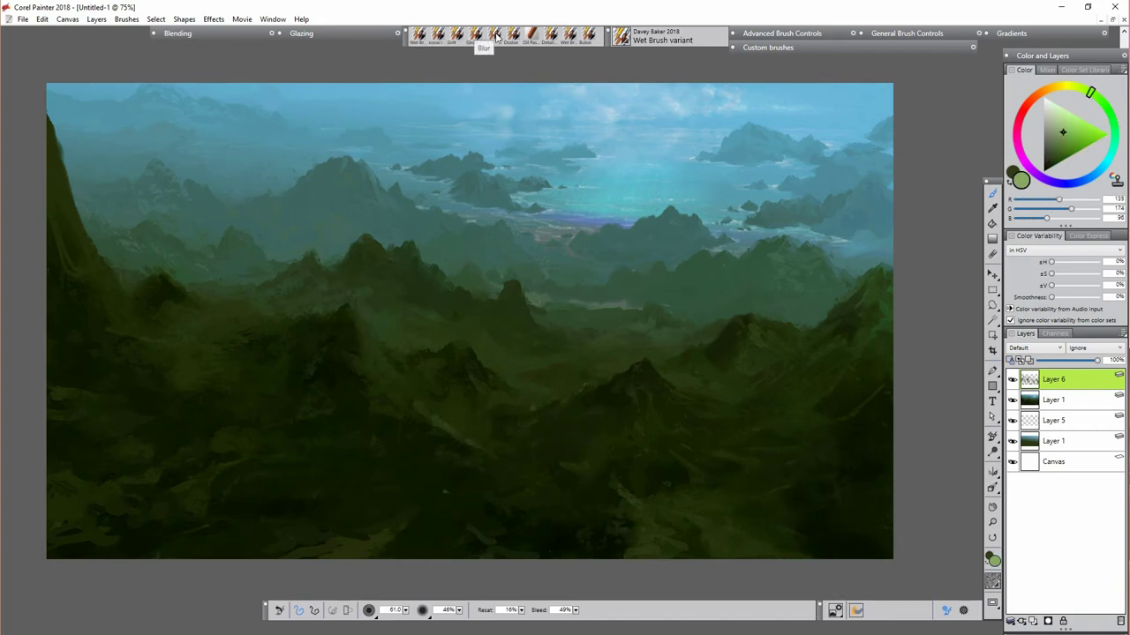
pyautogui.click(531, 36)
pyautogui.click(1067, 140)
pyautogui.click(1083, 88)
pyautogui.click(1076, 144)
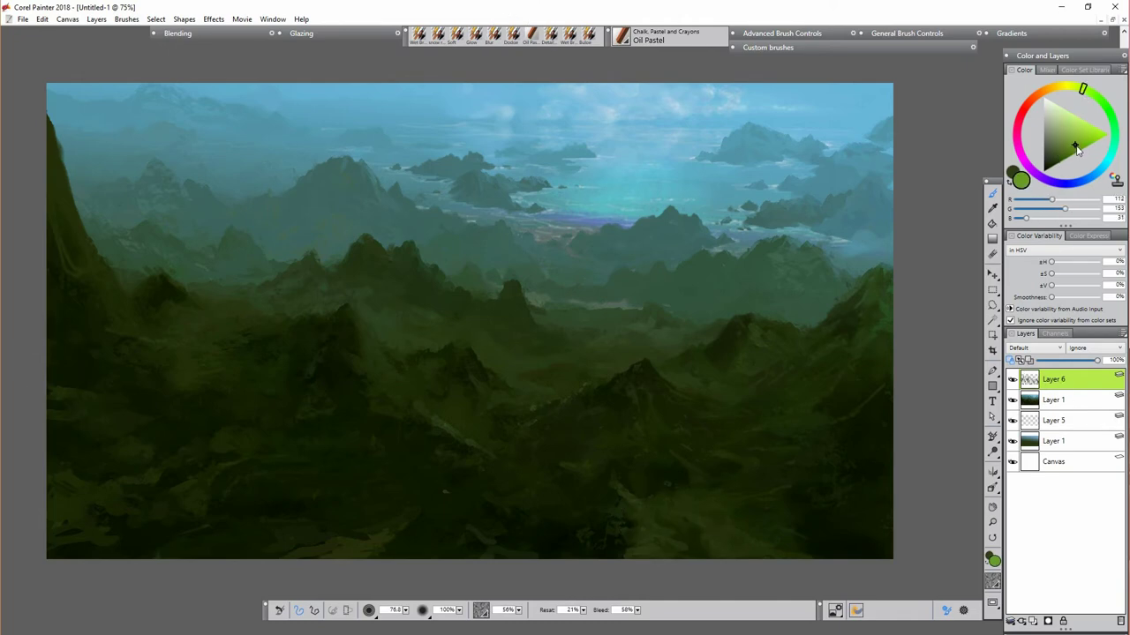
pyautogui.moveTo(659, 505)
pyautogui.mouseDown()
pyautogui.moveTo(618, 514)
pyautogui.moveTo(636, 531)
pyautogui.mouseUp()
pyautogui.moveTo(645, 509); pyautogui.dragTo(663, 540)
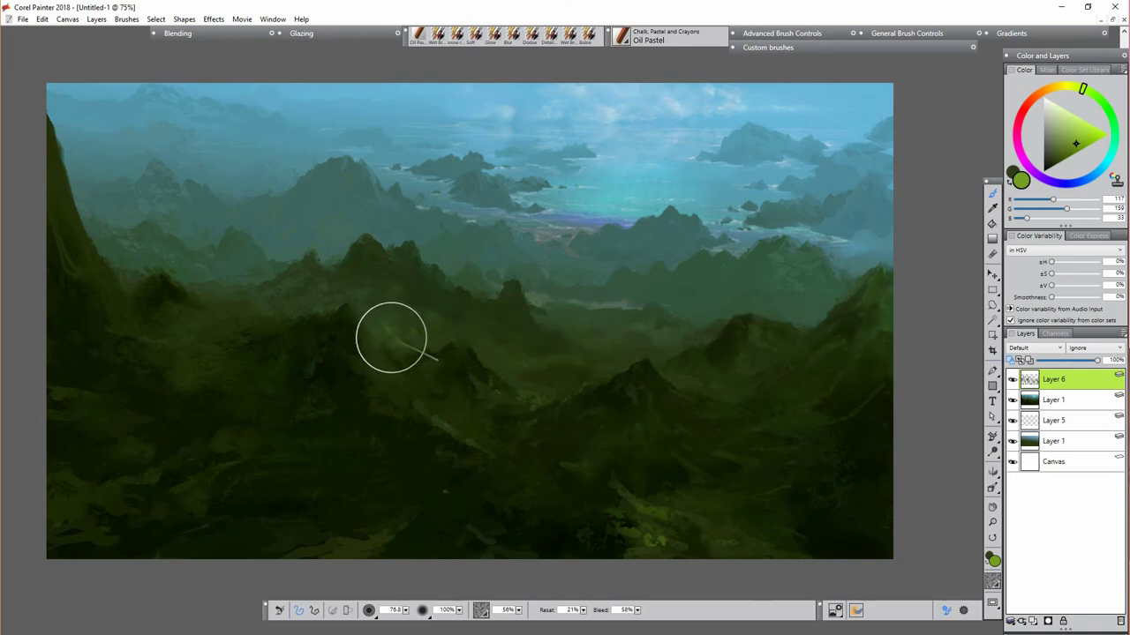
# Step: Add yellow-green foliage patches to the central hill slopes, the right-hand slope and the bottom foreground
pyautogui.moveTo(396, 296); pyautogui.dragTo(445, 336)
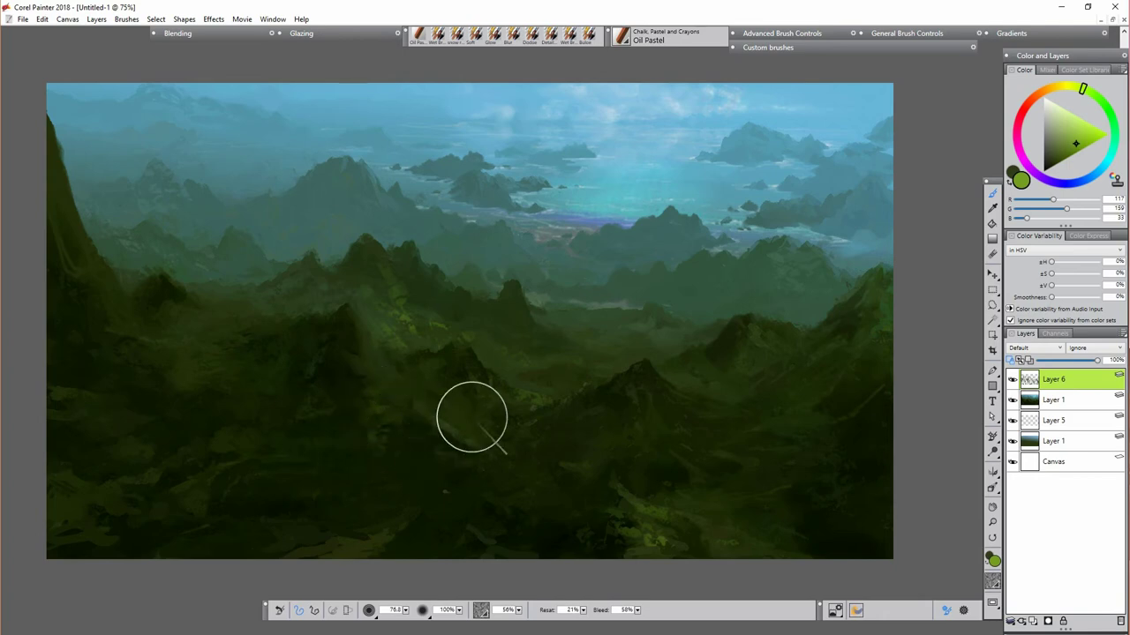
pyautogui.moveTo(399, 524)
pyautogui.mouseDown()
pyautogui.moveTo(389, 540)
pyautogui.moveTo(351, 526)
pyautogui.mouseUp()
pyautogui.moveTo(679, 397)
pyautogui.mouseDown()
pyautogui.moveTo(713, 461)
pyautogui.moveTo(700, 411)
pyautogui.moveTo(759, 423)
pyautogui.mouseUp()
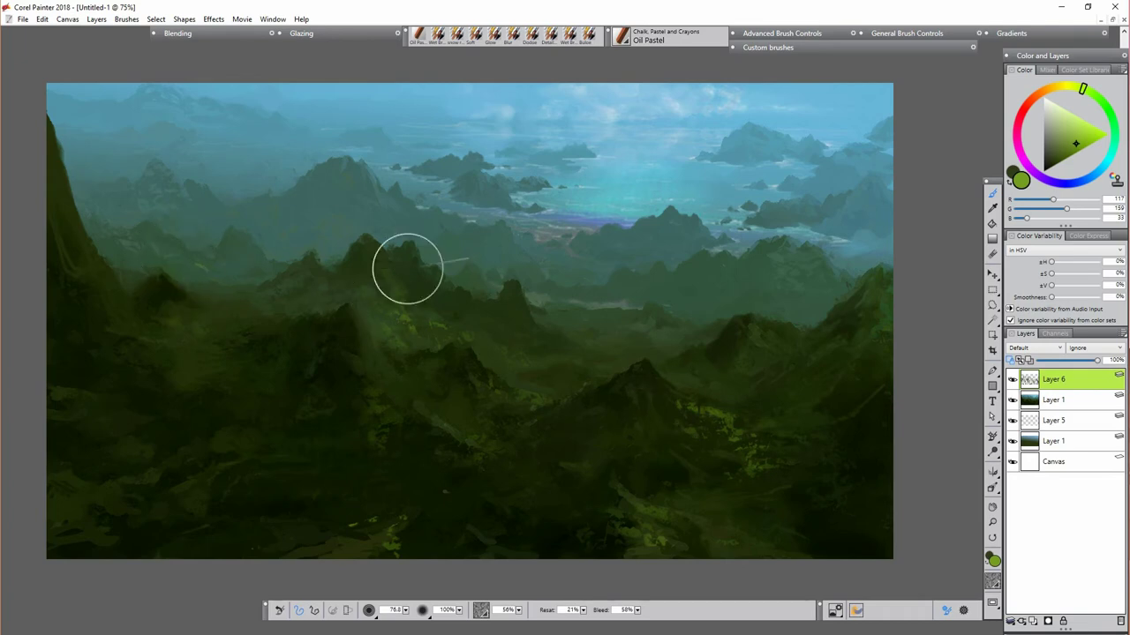
# Step: Dab dark blue patches into the lower-left and lower-right foreground, darkening a blue sampled from the distant haze
pyautogui.keyDown('alt'); pyautogui.click(238, 144); pyautogui.keyUp('alt')
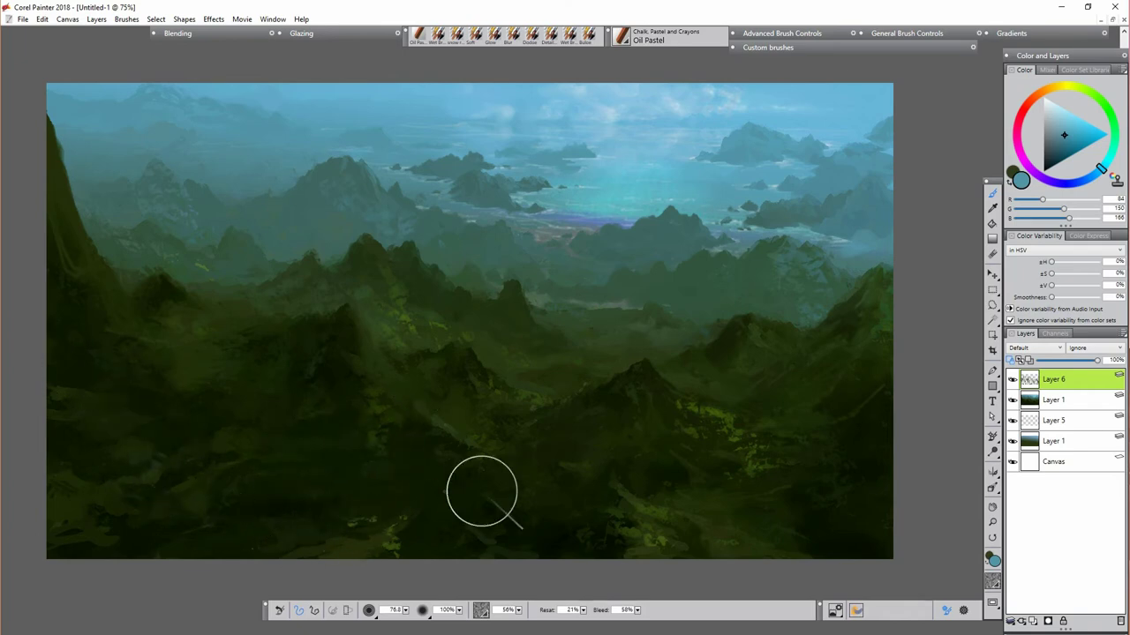
pyautogui.click(1059, 158)
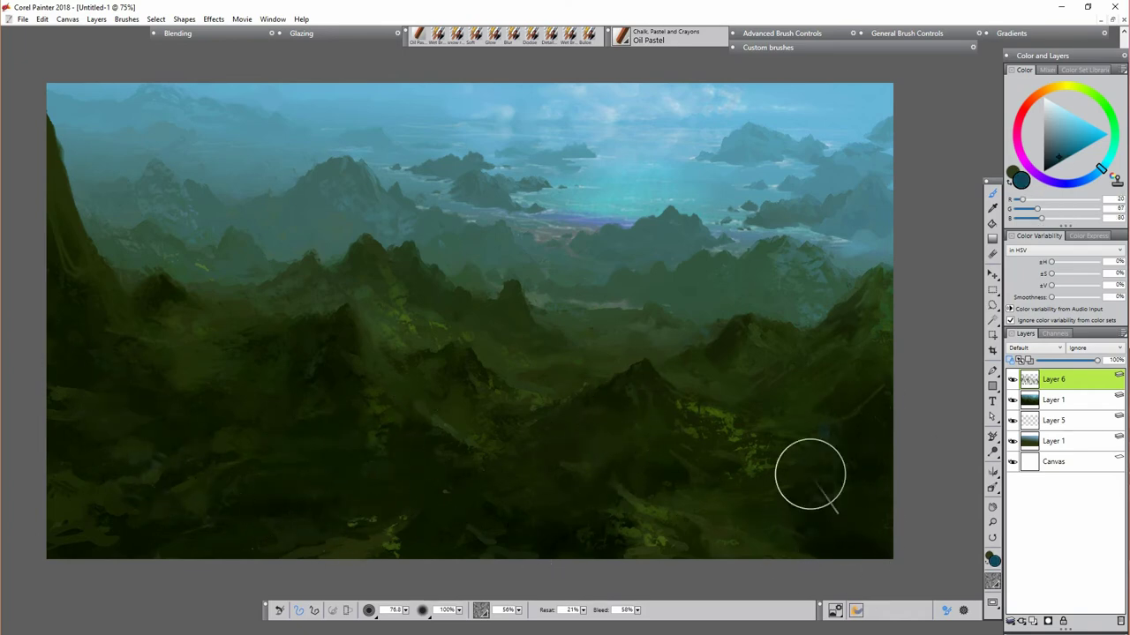
pyautogui.moveTo(814, 441); pyautogui.dragTo(824, 429)
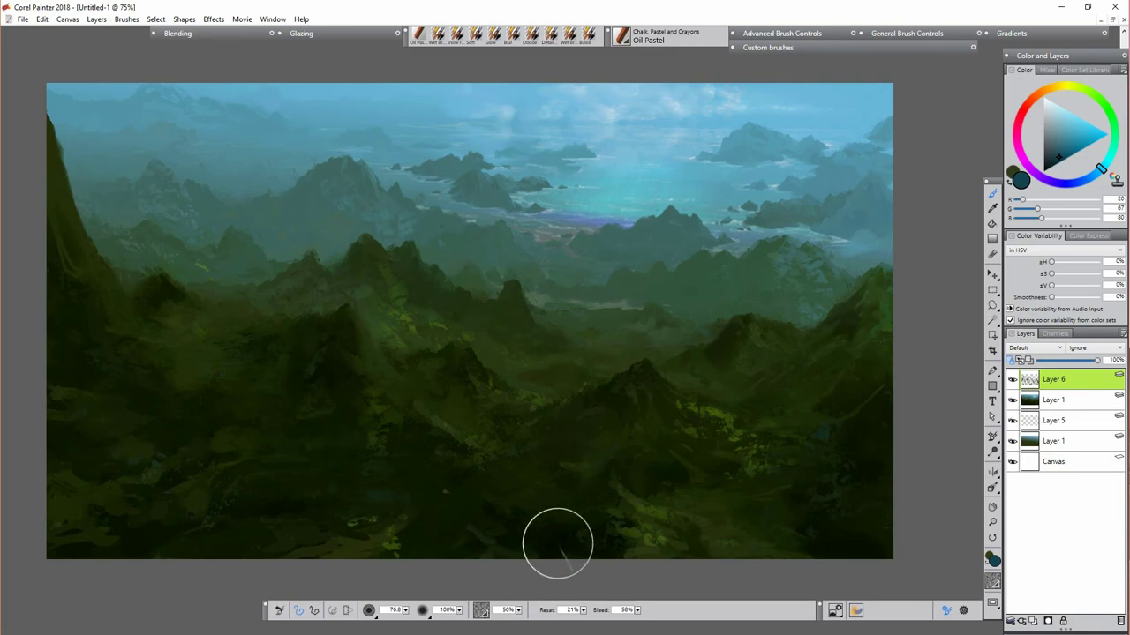
pyautogui.moveTo(386, 492); pyautogui.dragTo(337, 509)
pyautogui.moveTo(238, 530)
pyautogui.mouseDown()
pyautogui.moveTo(223, 533)
pyautogui.moveTo(275, 521)
pyautogui.moveTo(137, 549)
pyautogui.mouseUp()
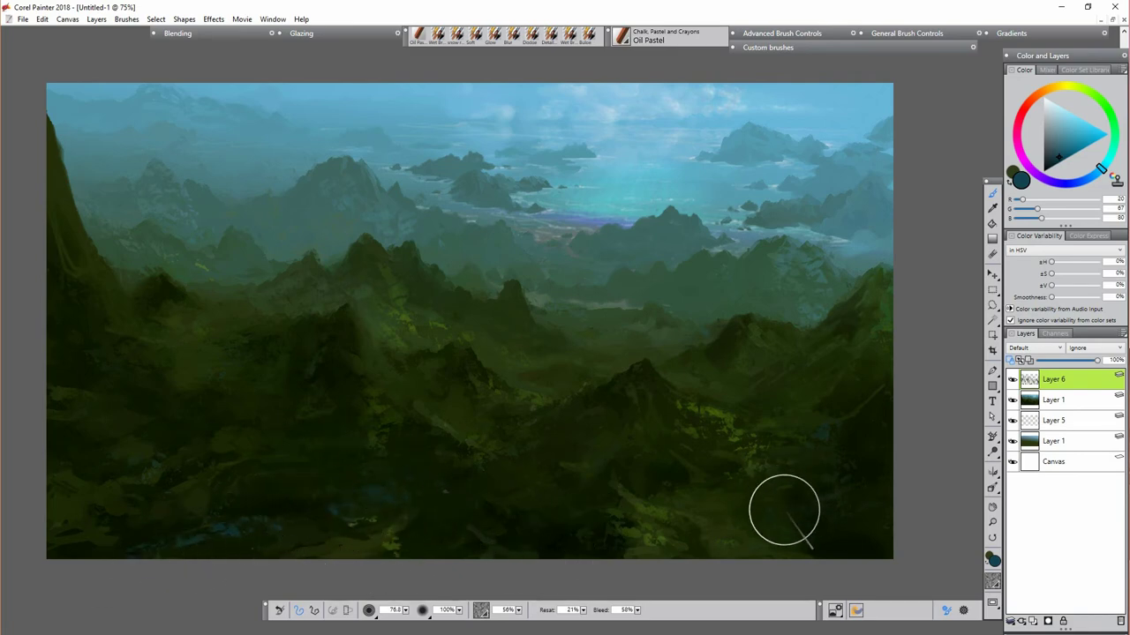
pyautogui.moveTo(762, 514); pyautogui.dragTo(796, 540)
pyautogui.moveTo(162, 549)
pyautogui.mouseDown()
pyautogui.moveTo(202, 544)
pyautogui.moveTo(157, 562)
pyautogui.mouseUp()
# Step: Refine the central valley and hill slopes with Oil Pastel at size 26.6, sampling greens from the surroundings
pyautogui.keyDown('alt'); pyautogui.click(477, 440); pyautogui.keyUp('alt')
pyautogui.moveTo(405, 611); pyautogui.dragTo(366, 616)
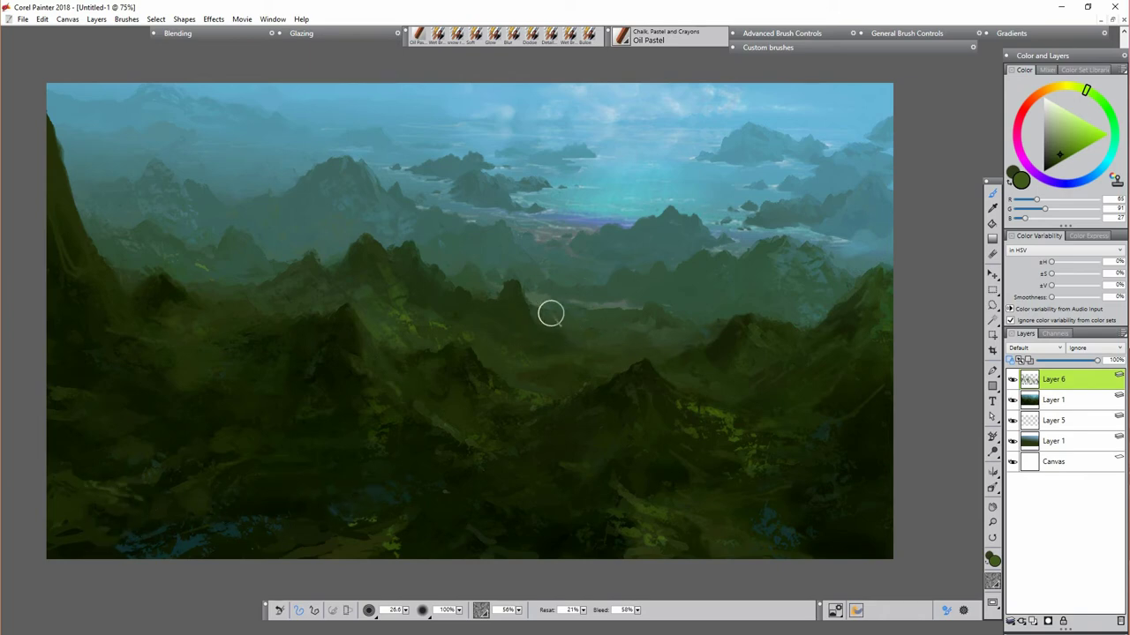
pyautogui.keyDown('alt'); pyautogui.click(605, 306); pyautogui.keyUp('alt')
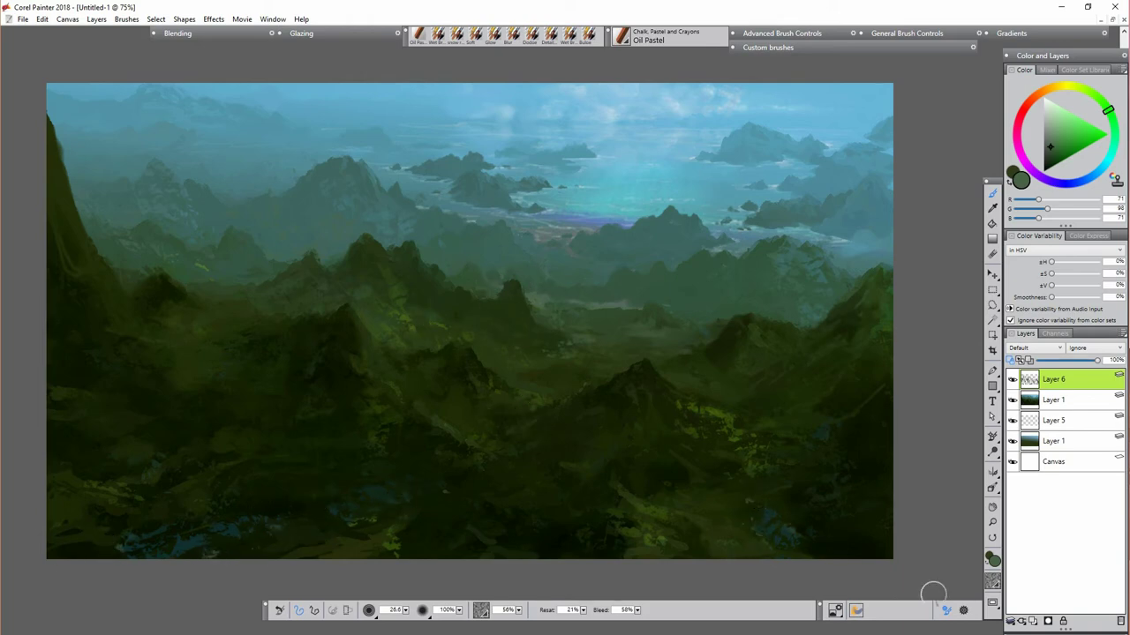
pyautogui.keyDown('alt'); pyautogui.click(583, 400); pyautogui.keyUp('alt')
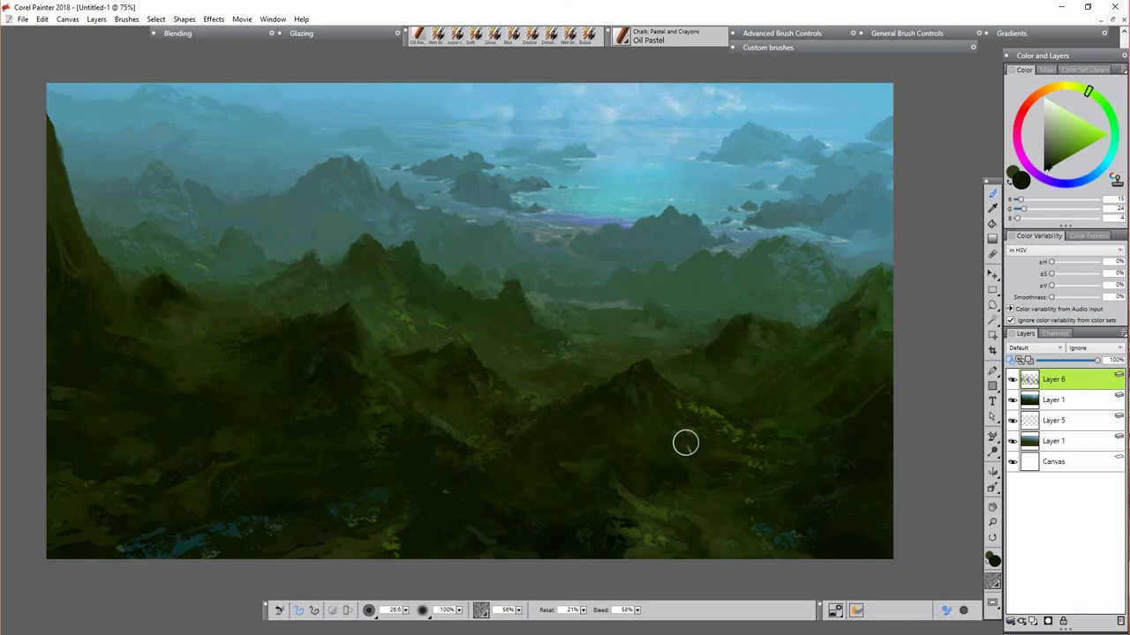
# Step: Paint faint beige ground patches on the upper Layer 1 around the lower-left foreground with the Wet Brush variant
pyautogui.click(438, 36)
pyautogui.keyDown('alt'); pyautogui.click(554, 294); pyautogui.keyUp('alt')
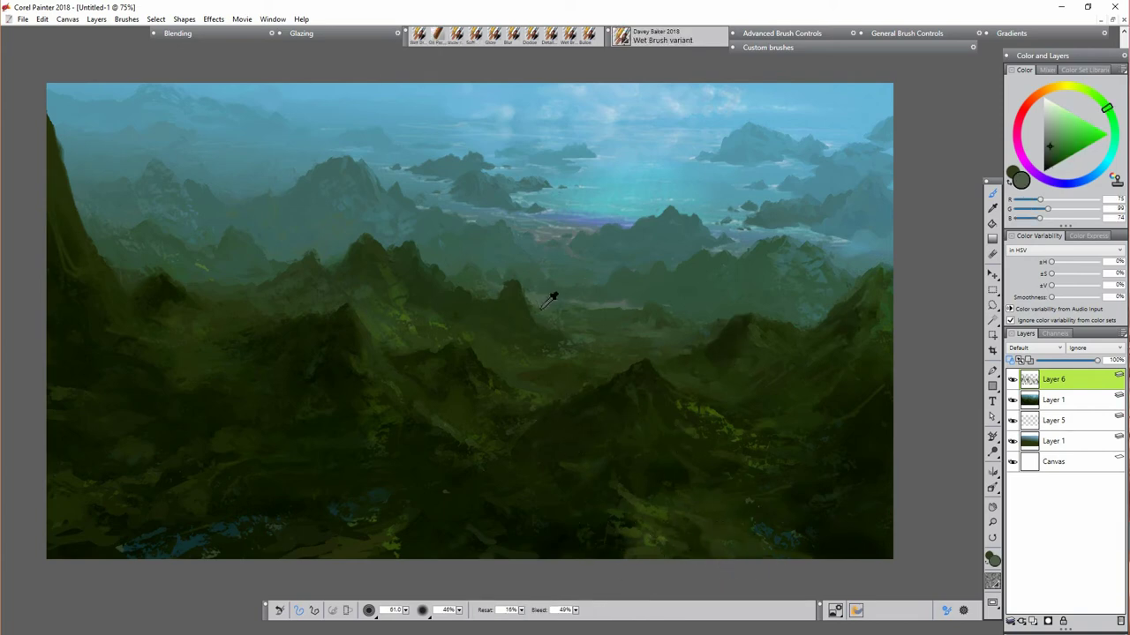
pyautogui.click(1054, 118)
pyautogui.click(1050, 88)
pyautogui.click(1061, 401)
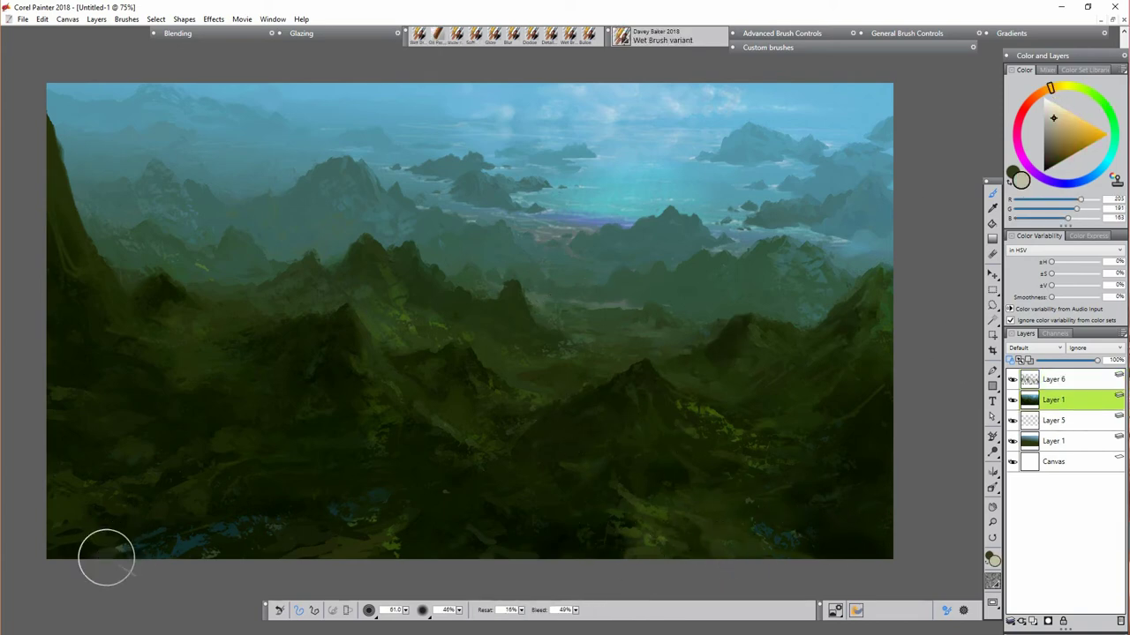
pyautogui.moveTo(126, 541)
pyautogui.mouseDown()
pyautogui.moveTo(113, 539)
pyautogui.moveTo(171, 524)
pyautogui.moveTo(174, 546)
pyautogui.mouseUp()
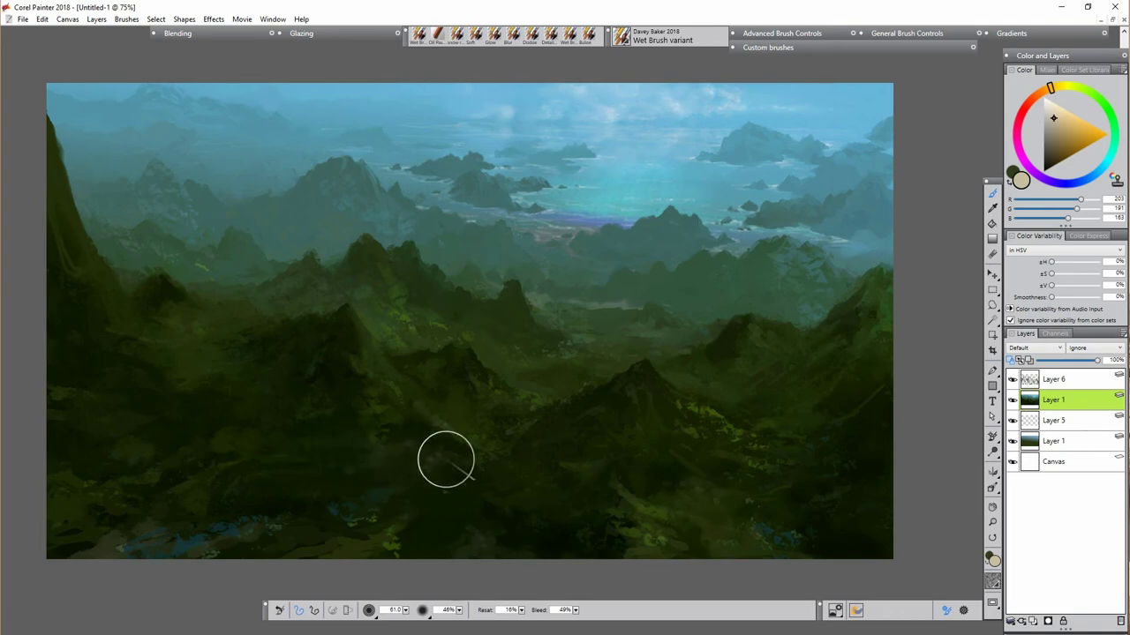
pyautogui.moveTo(314, 444); pyautogui.dragTo(348, 451)
pyautogui.moveTo(288, 487); pyautogui.dragTo(311, 498)
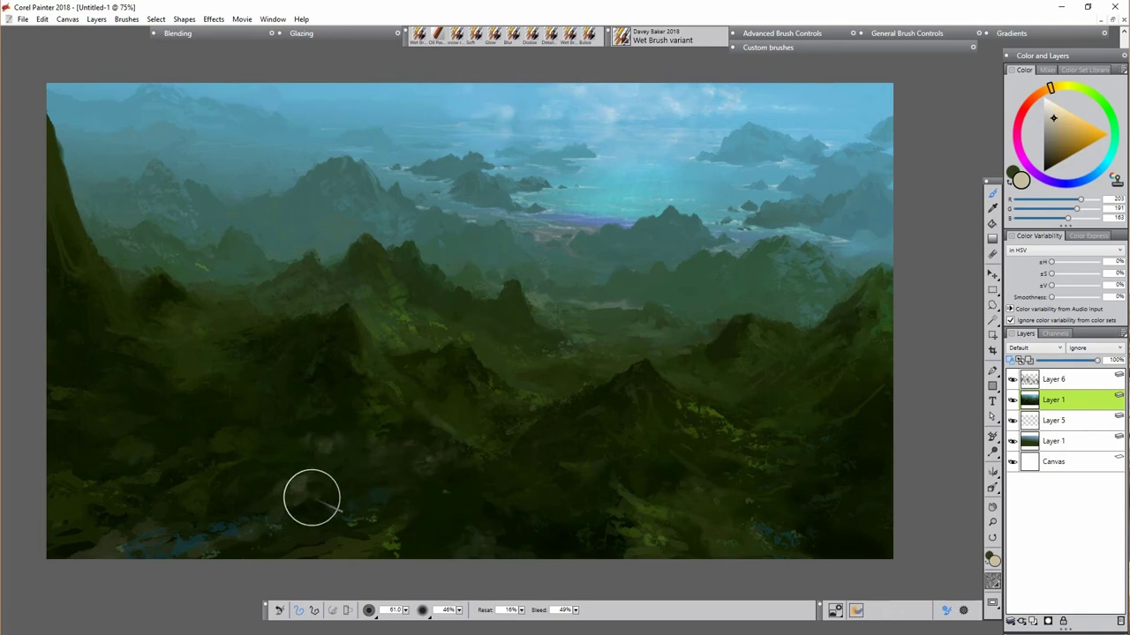
# Step: Define the pale beige banks beside the lower-left blue patches with the brush at size 12.9
pyautogui.click(405, 610)
pyautogui.click(279, 618)
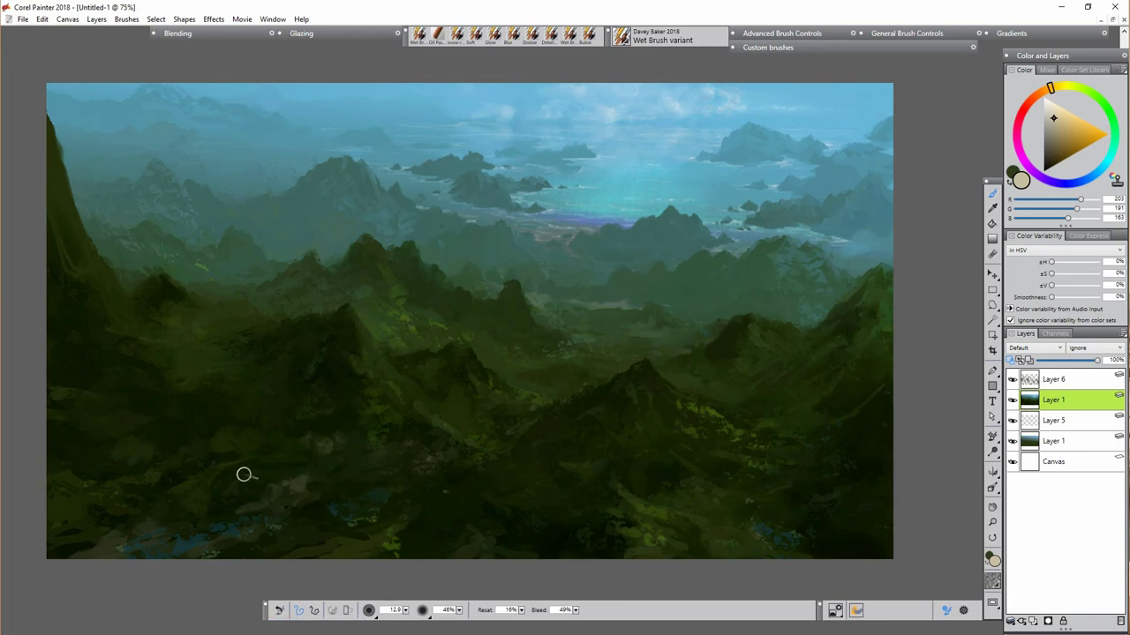
pyautogui.moveTo(243, 474)
pyautogui.mouseDown()
pyautogui.moveTo(294, 487)
pyautogui.moveTo(321, 473)
pyautogui.moveTo(313, 502)
pyautogui.moveTo(112, 548)
pyautogui.moveTo(202, 521)
pyautogui.moveTo(126, 541)
pyautogui.moveTo(82, 564)
pyautogui.moveTo(330, 501)
pyautogui.moveTo(240, 517)
pyautogui.moveTo(313, 515)
pyautogui.mouseUp()
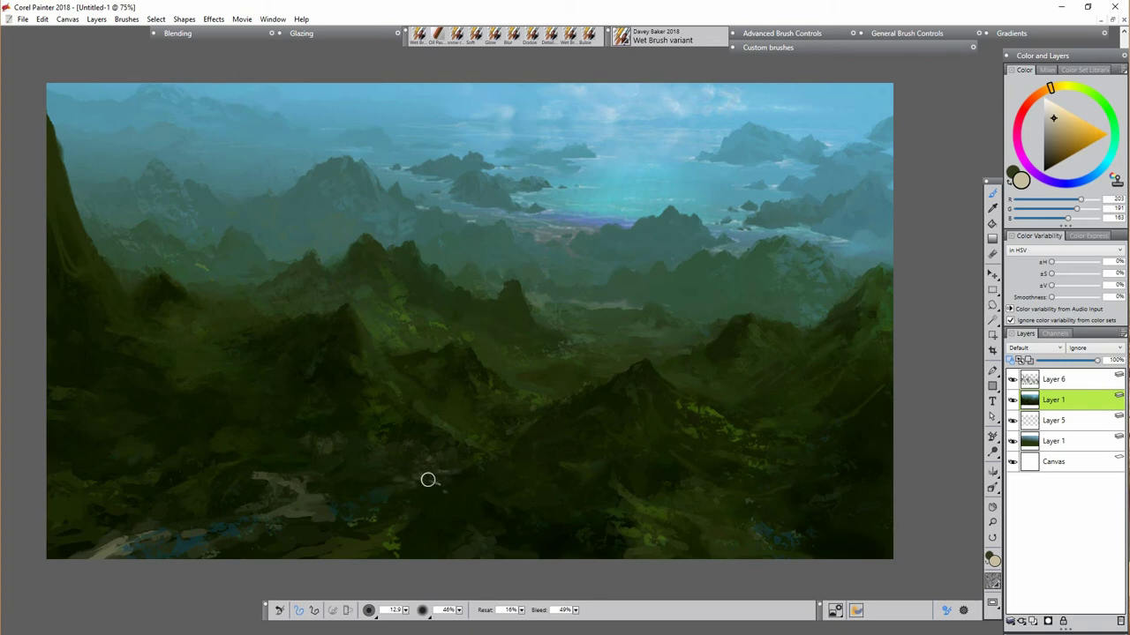
# Step: Brighten the blue water between the lower-left banks using the Glow brush at size 15.2 and a sampled dark blue
pyautogui.keyDown('alt'); pyautogui.click(338, 503); pyautogui.keyUp('alt')
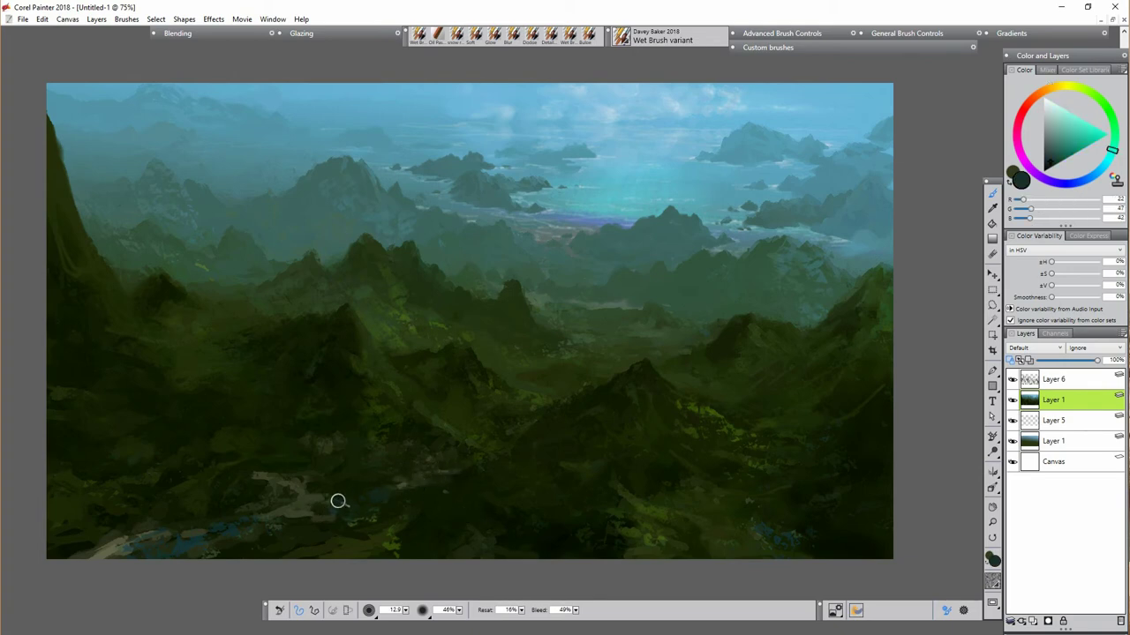
pyautogui.click(476, 35)
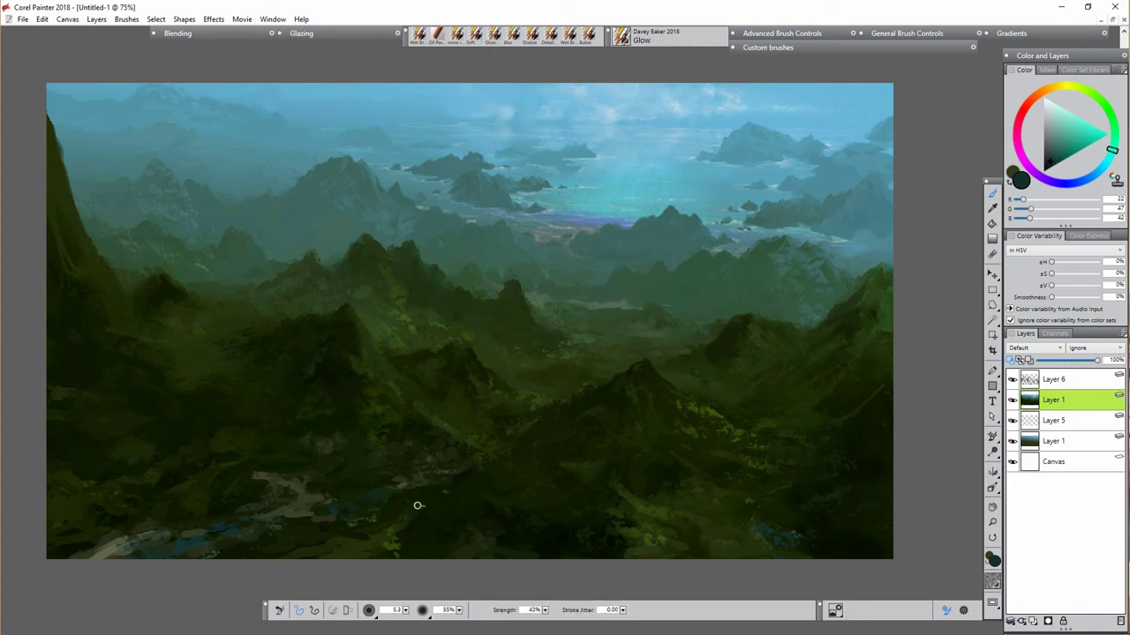
pyautogui.keyDown('alt'); pyautogui.click(373, 495); pyautogui.keyUp('alt')
pyautogui.press('[')
pyautogui.press('[')
pyautogui.press('[')
pyautogui.press('[')
pyautogui.press('[')
pyautogui.press('[')
pyautogui.moveTo(337, 504); pyautogui.dragTo(316, 509)
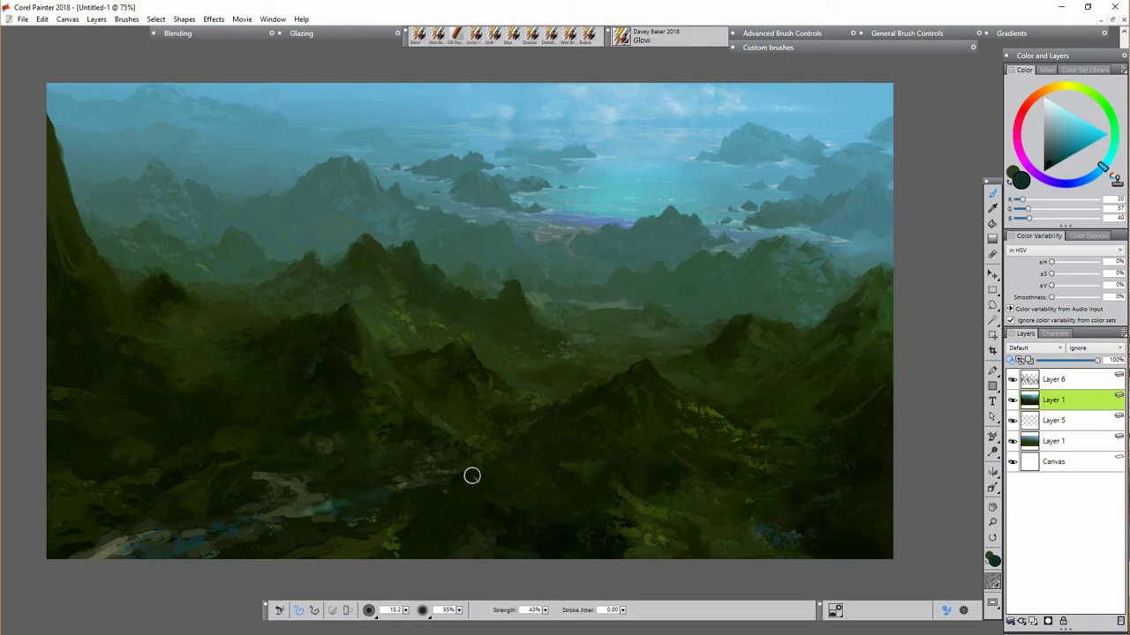
pyautogui.moveTo(123, 551)
pyautogui.mouseDown()
pyautogui.moveTo(200, 529)
pyautogui.moveTo(177, 538)
pyautogui.moveTo(190, 534)
pyautogui.mouseUp()
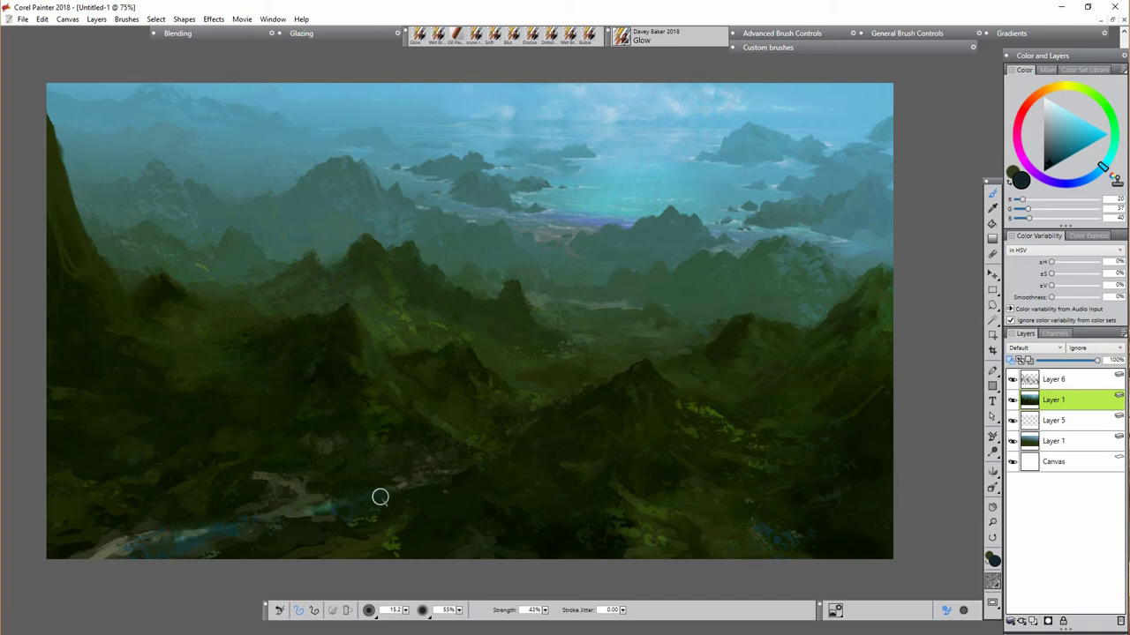
# Step: Paint a blue stream through the lower-right foreground and switch to the Wet Brush variant
pyautogui.press('[')
pyautogui.press('[')
pyautogui.press('[')
pyautogui.press('F2')
pyautogui.moveTo(774, 535)
pyautogui.mouseDown()
pyautogui.moveTo(779, 550)
pyautogui.moveTo(735, 502)
pyautogui.mouseUp()
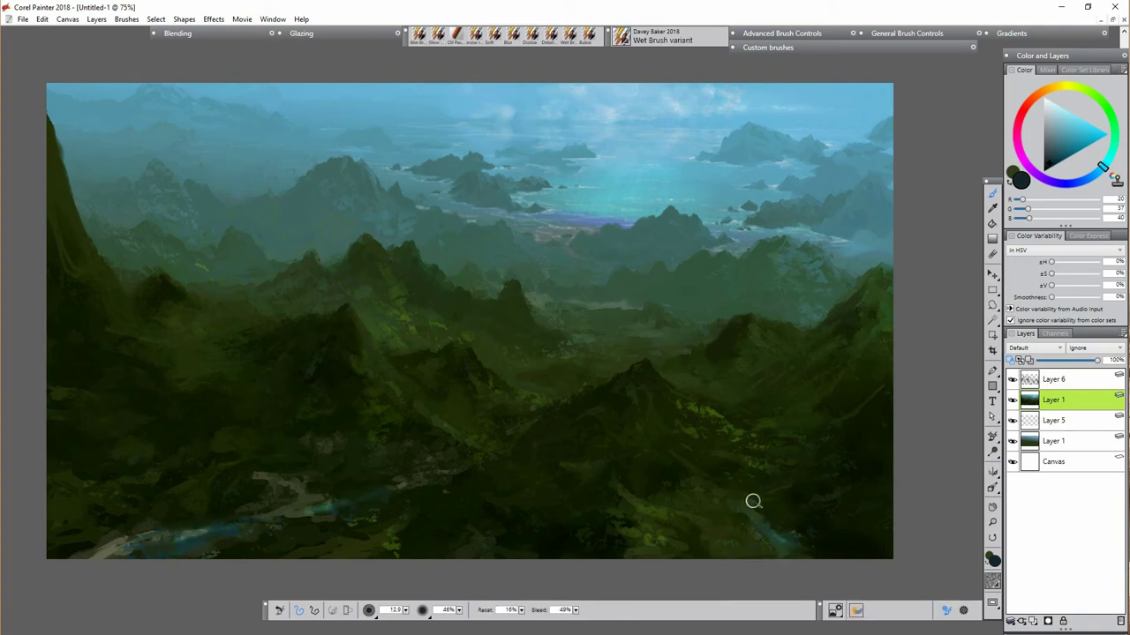
# Step: Blend the lower-left blue stream with the Wet Brush variant and erase strokes on Layer 6 in the lower foreground
pyautogui.moveTo(326, 507); pyautogui.dragTo(122, 556)
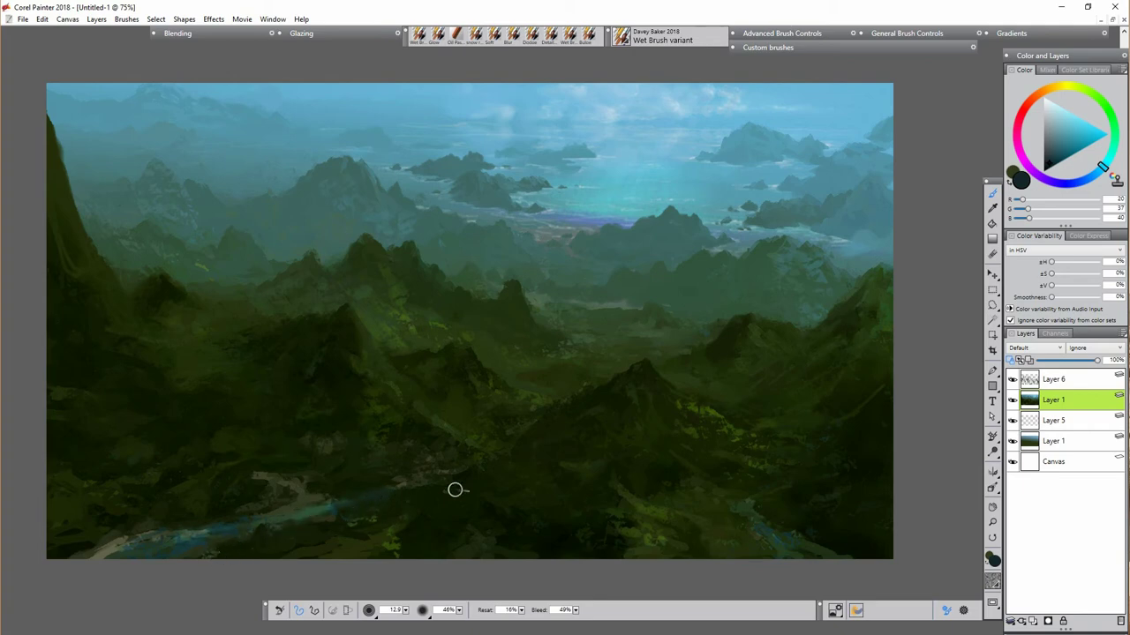
pyautogui.click(1054, 379)
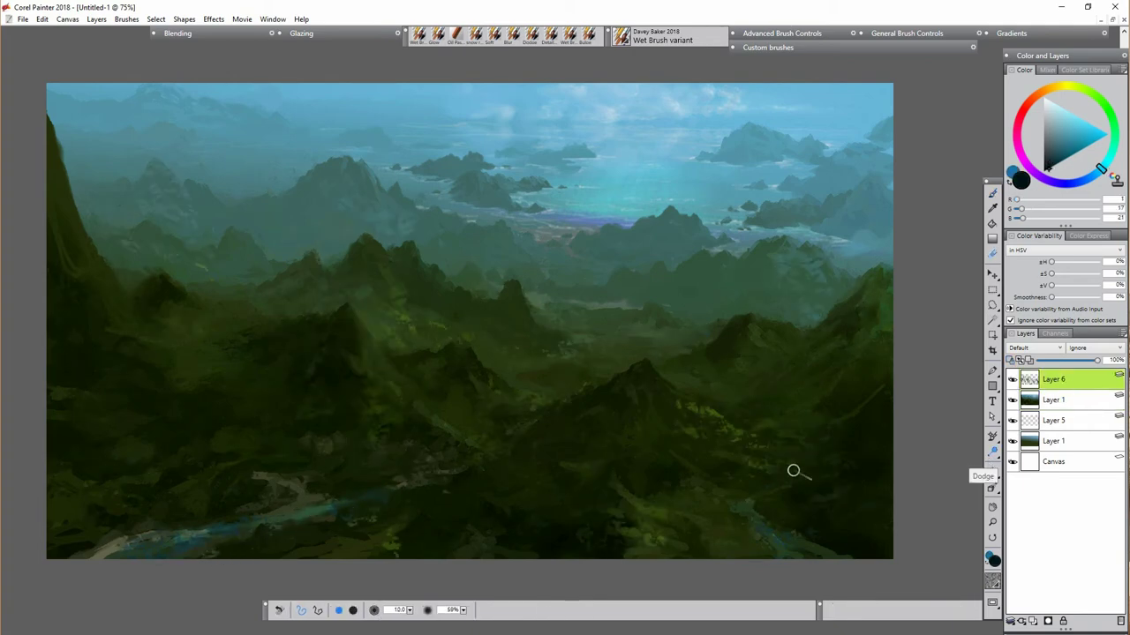
pyautogui.moveTo(631, 510); pyautogui.dragTo(623, 529)
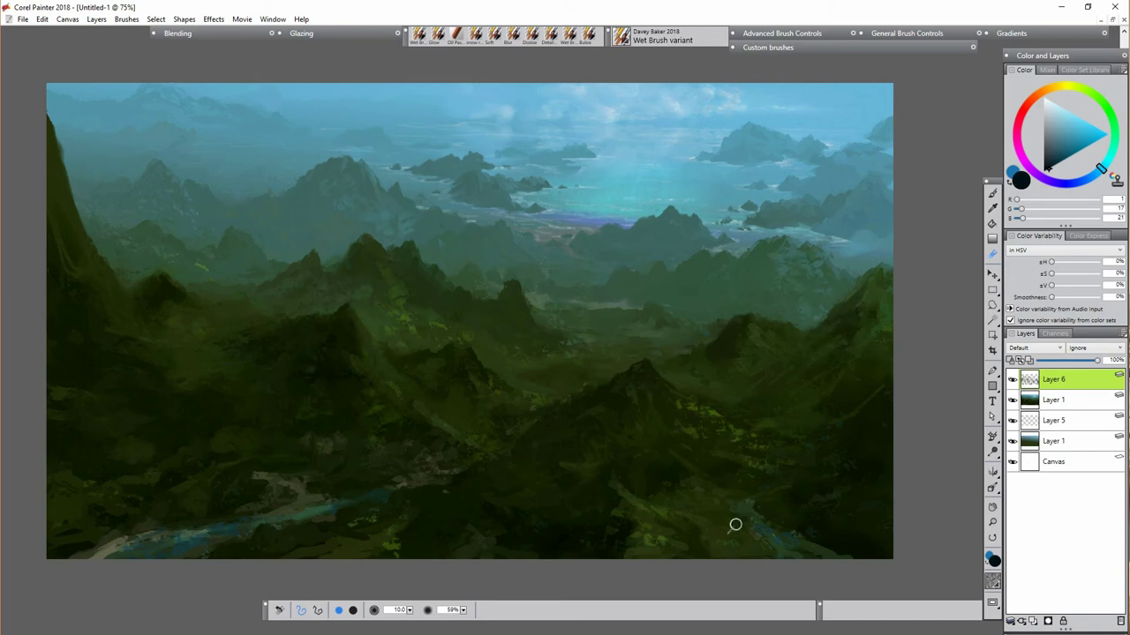
# Step: Collapse Layer 6 into the upper Layer 1 and move Layer 5 above the merged layer
pyautogui.click(1062, 401)
pyautogui.press('b')
pyautogui.click(1062, 380)
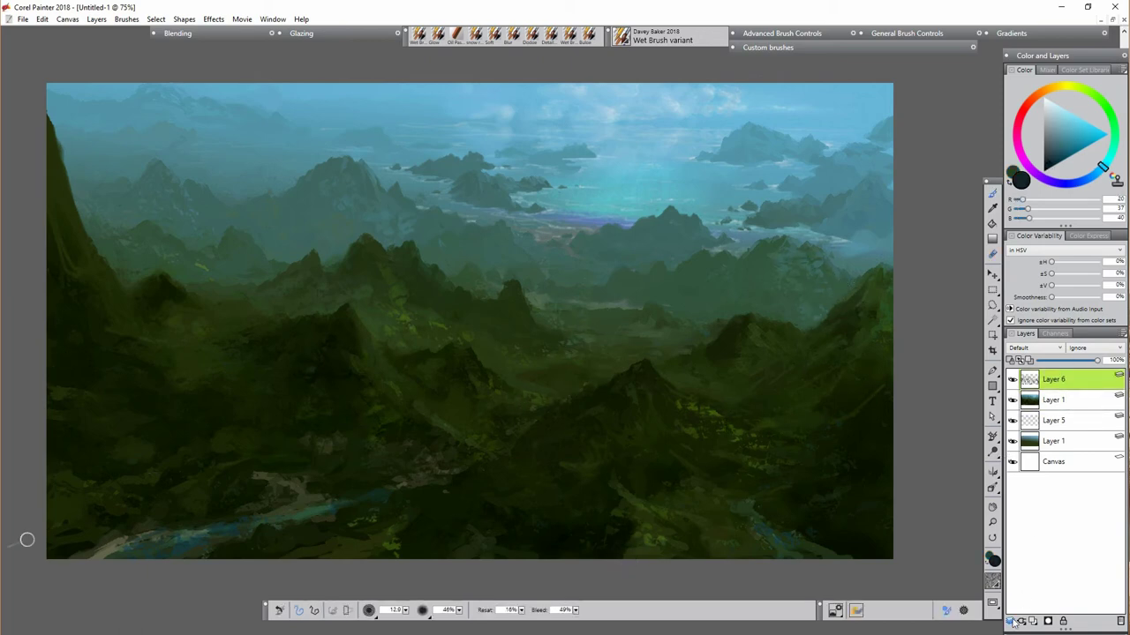
pyautogui.click(1010, 622)
pyautogui.click(926, 590)
pyautogui.moveTo(1063, 404); pyautogui.dragTo(1063, 374)
pyautogui.click(1062, 400)
# Step: Paint small green foliage glints on the foreground hills of the upper Layer 1 with the Glow brush and a sampled green
pyautogui.click(434, 37)
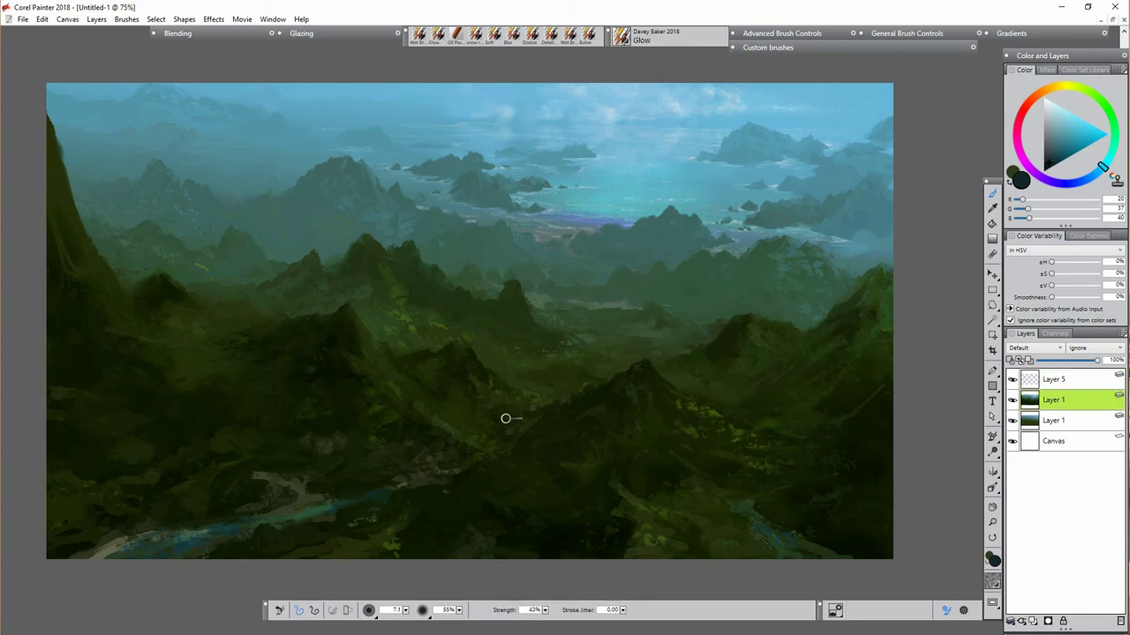
pyautogui.hotkey('ctrl', '+')
pyautogui.moveTo(559, 401); pyautogui.dragTo(688, 419)
pyautogui.keyDown('alt'); pyautogui.click(563, 356); pyautogui.keyUp('alt')
pyautogui.press('[')
pyautogui.press('[')
pyautogui.press('[')
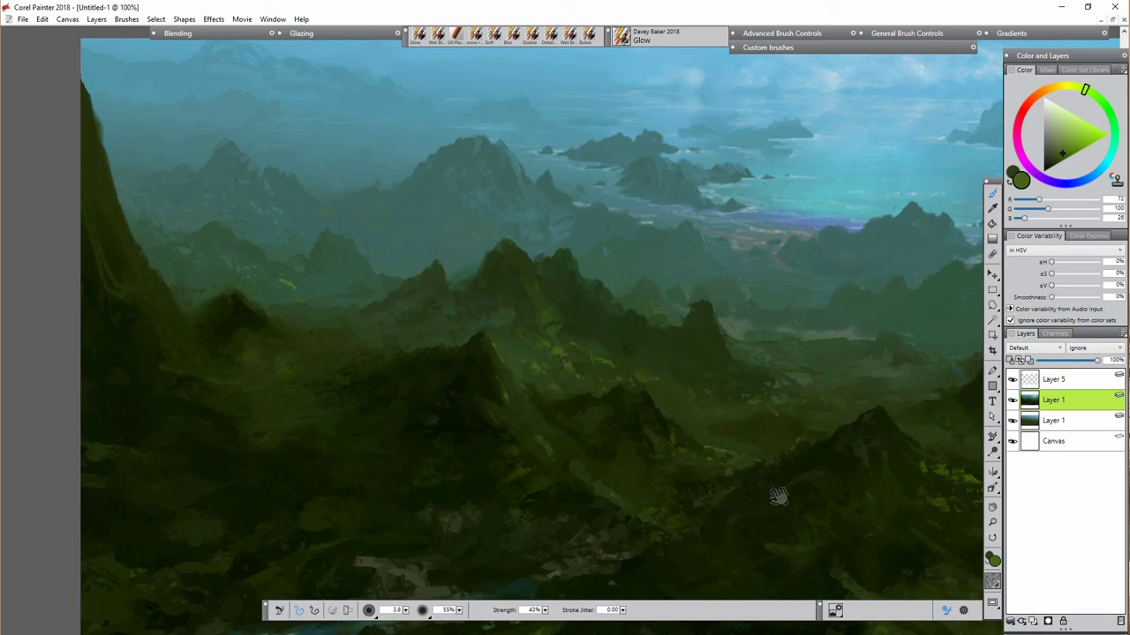
pyautogui.moveTo(779, 497); pyautogui.dragTo(536, 391)
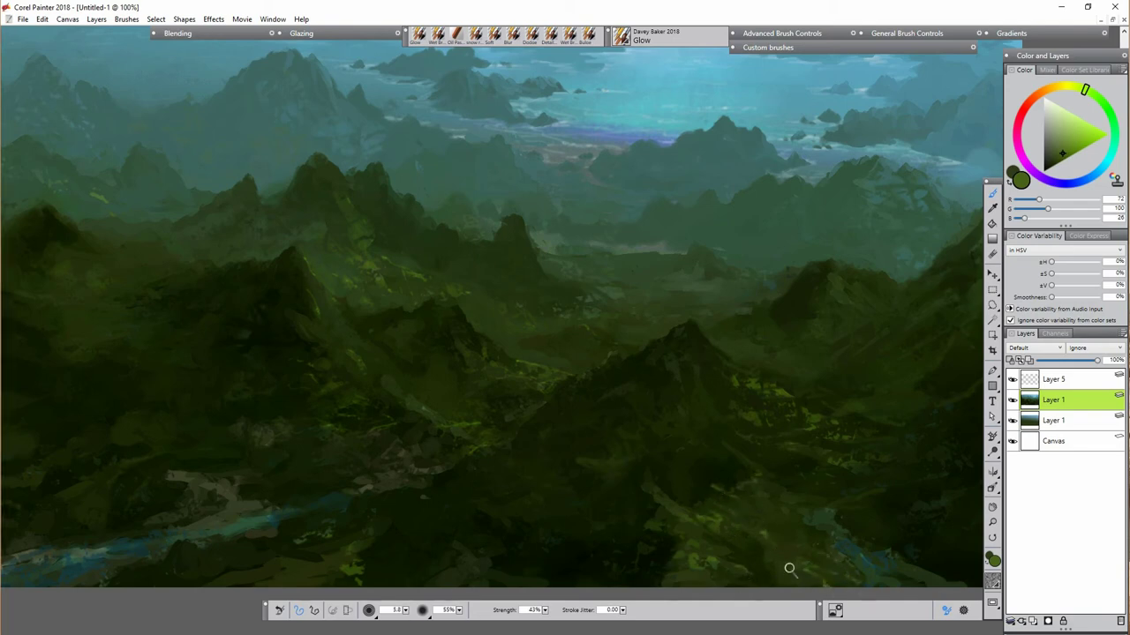
# Step: Brighten the lower-right foliage with the brush at size 9.2, and highlight the hill ridges in muted grey-green at size 3.8
pyautogui.moveTo(405, 611); pyautogui.dragTo(420, 610)
pyautogui.click(1052, 142)
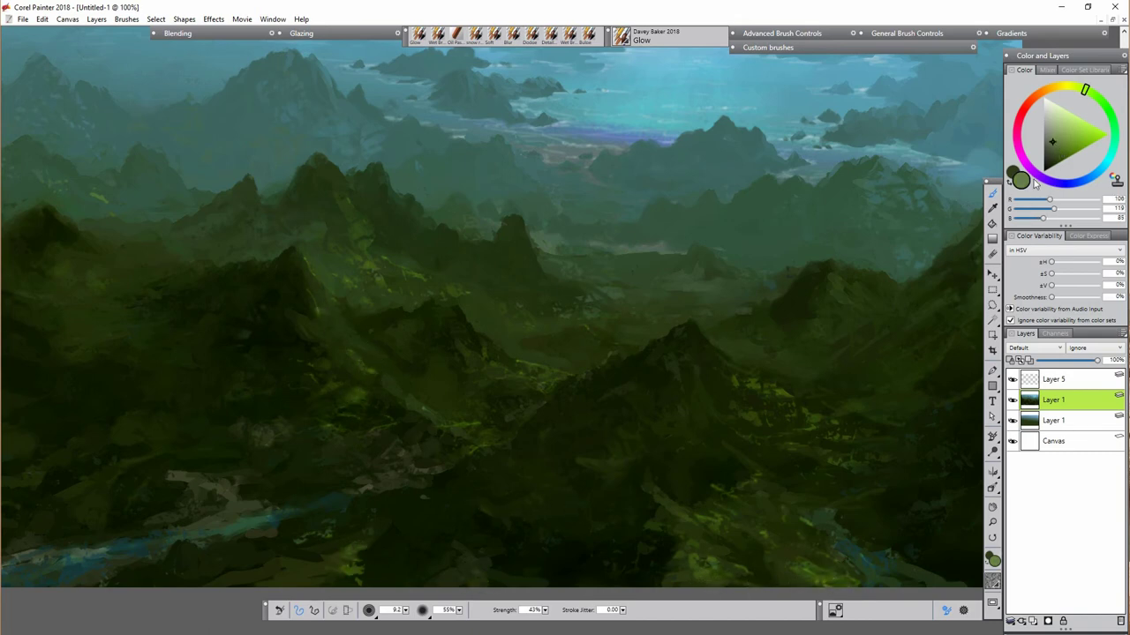
pyautogui.moveTo(405, 611); pyautogui.dragTo(385, 610)
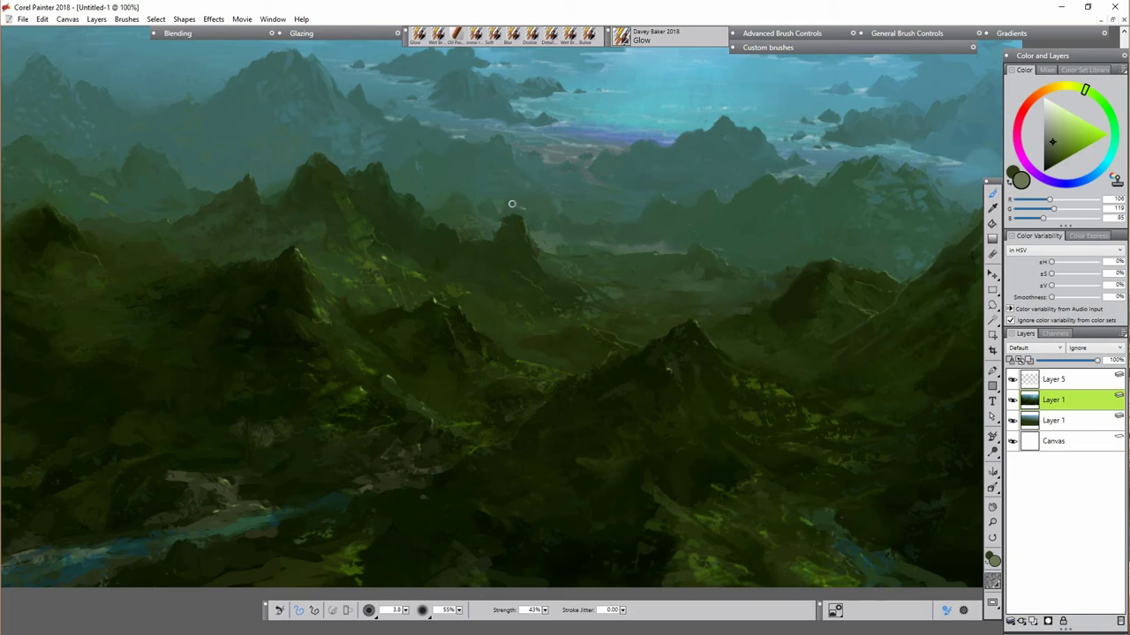
# Step: Paint pale grey ground across the misty valley below the sea with the Soft brush at size 16.1 and sampled colors
pyautogui.click(489, 36)
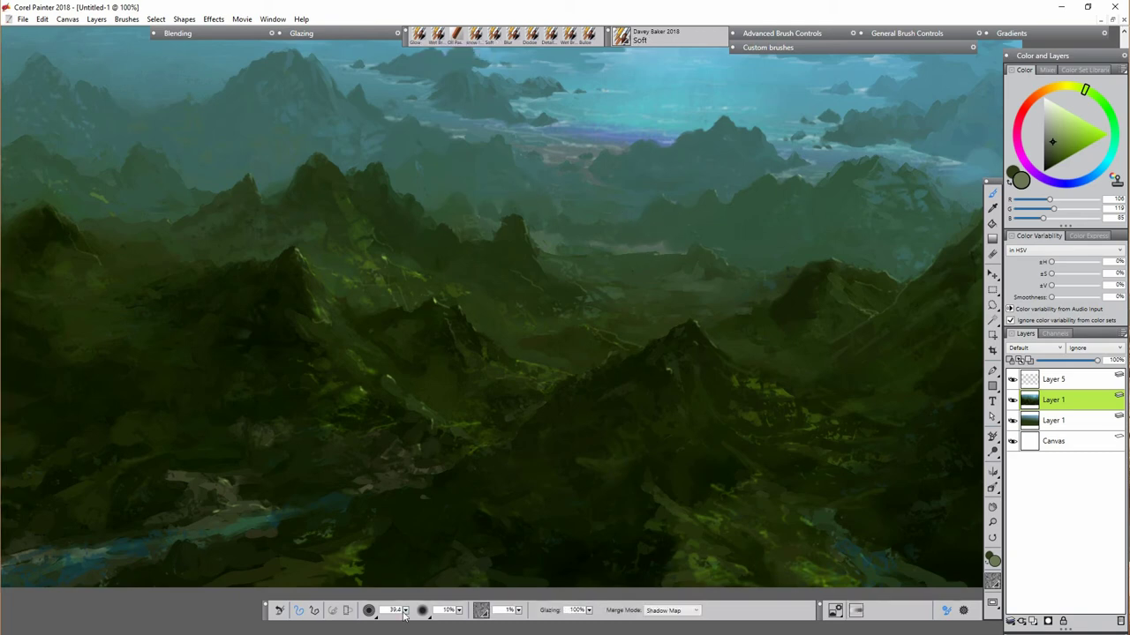
pyautogui.keyDown('alt'); pyautogui.click(620, 174); pyautogui.keyUp('alt')
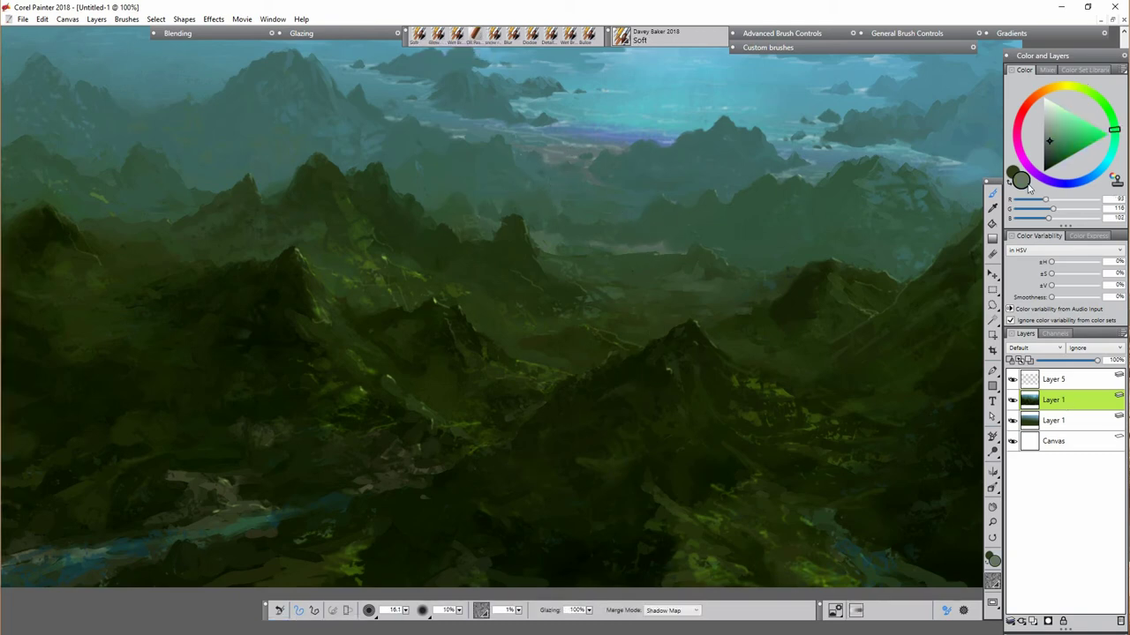
pyautogui.keyDown('alt'); pyautogui.click(555, 165); pyautogui.keyUp('alt')
# Step: Define the dark slopes of the central foreground hill with the Wet Brush variant in a sampled near-black green
pyautogui.click(459, 34)
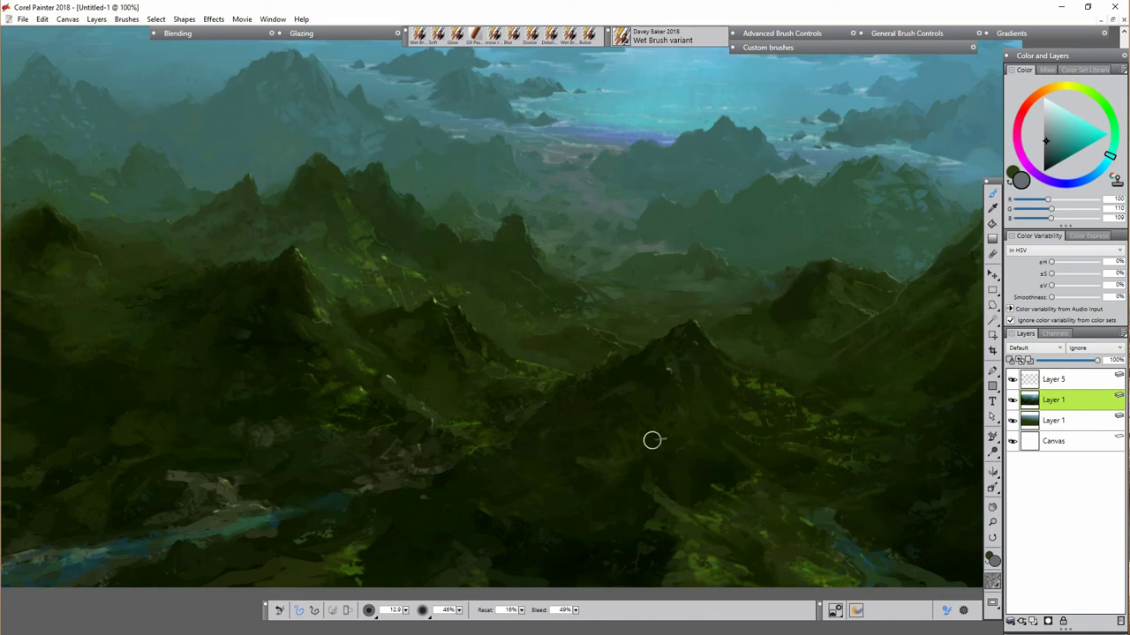
pyautogui.keyDown('alt'); pyautogui.click(587, 382); pyautogui.keyUp('alt')
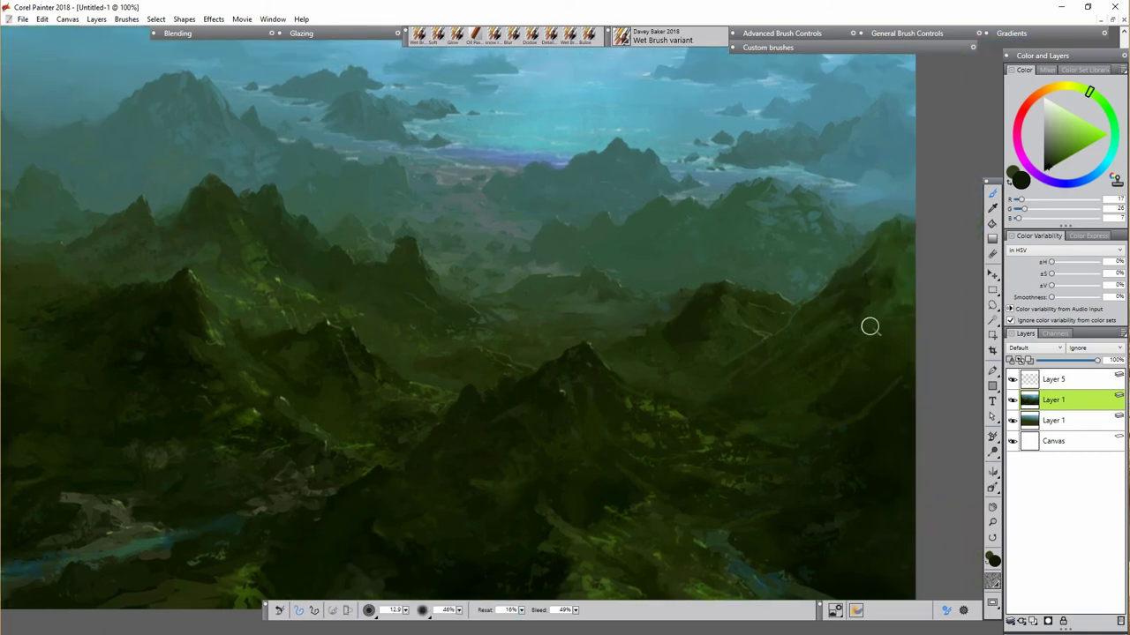
# Step: Paint thin light-blue streams through the middle valley and lower-right foreground with the Glow brush, using a blue sampled from the distance
pyautogui.keyDown('alt'); pyautogui.click(781, 203); pyautogui.keyUp('alt')
pyautogui.keyDown('alt'); pyautogui.click(775, 206); pyautogui.keyUp('alt')
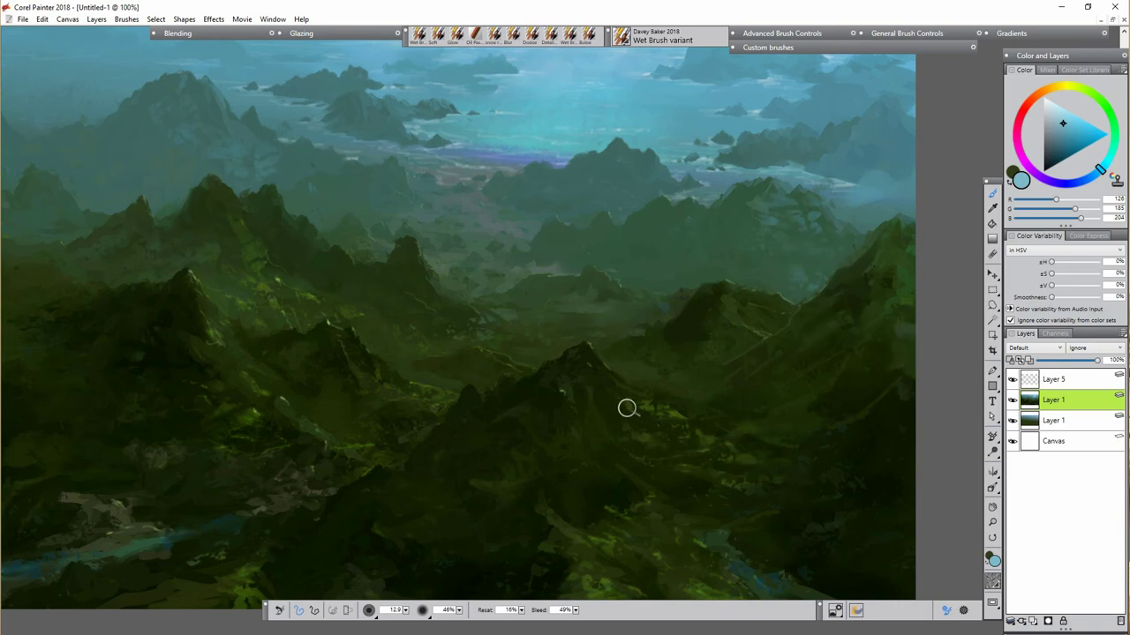
pyautogui.click(456, 36)
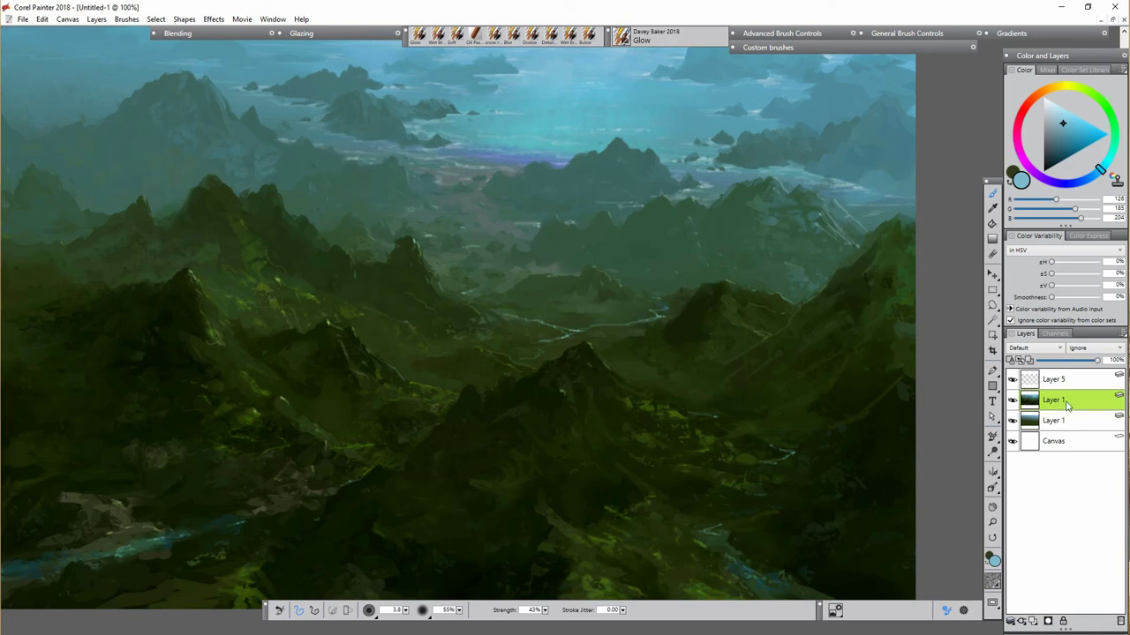
# Step: Fit the painting in view at 85% and set Layer 5's composite method to Shadow Map
pyautogui.click(993, 508)
pyautogui.moveTo(336, 610); pyautogui.dragTo(364, 612)
pyautogui.moveTo(608, 395); pyautogui.dragTo(731, 428)
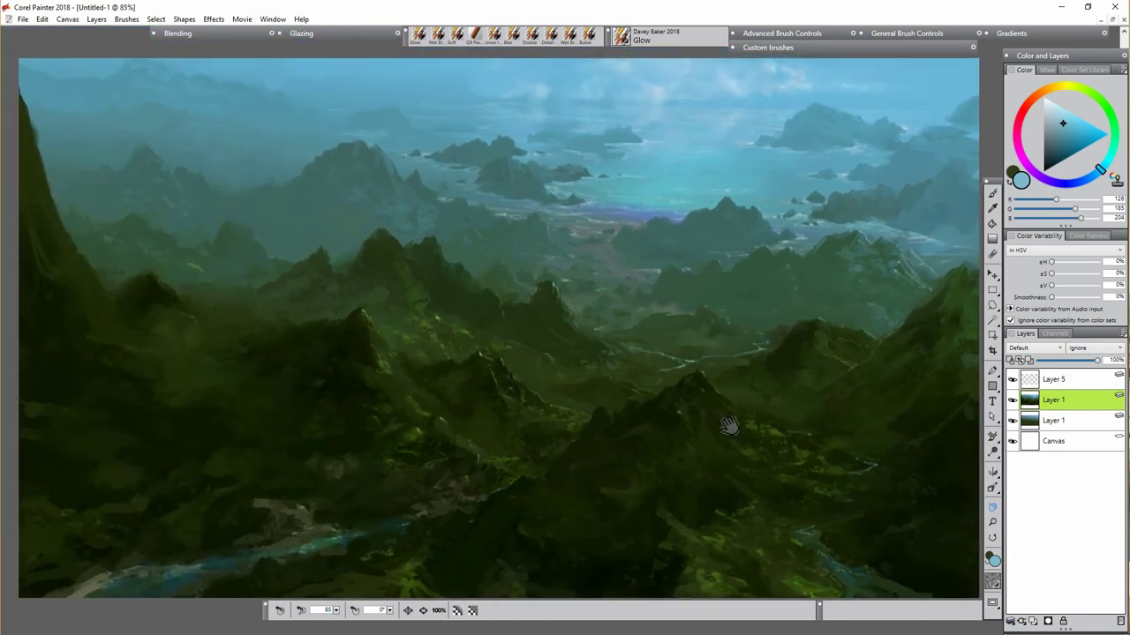
pyautogui.click(1054, 379)
pyautogui.click(1035, 348)
pyautogui.click(1027, 401)
# Step: Brush faint muted-green mist over the hills on Layer 5 with the Wet Brush variant at size 53.5 and 59% opacity
pyautogui.click(437, 36)
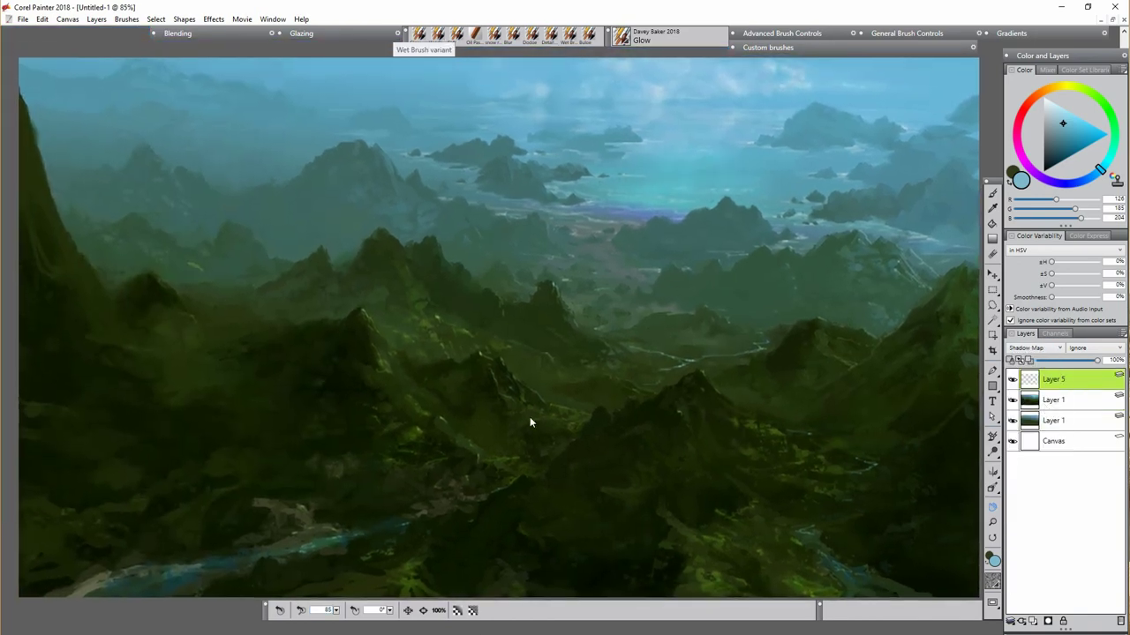
pyautogui.moveTo(405, 611); pyautogui.dragTo(376, 616)
pyautogui.click(1053, 126)
pyautogui.click(1110, 116)
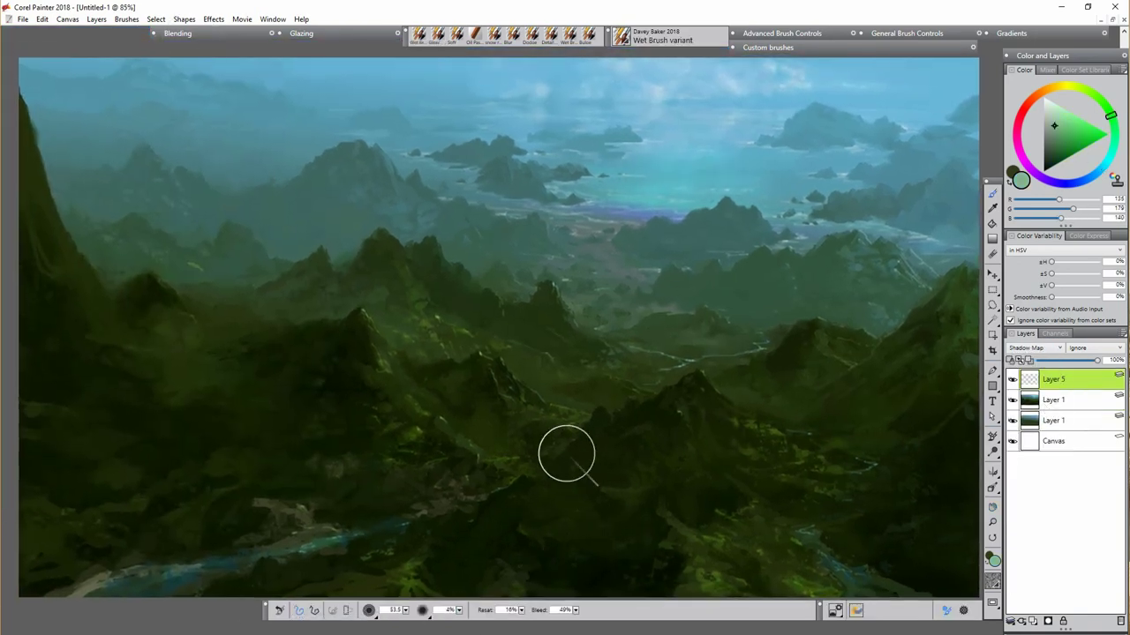
pyautogui.click(1054, 144)
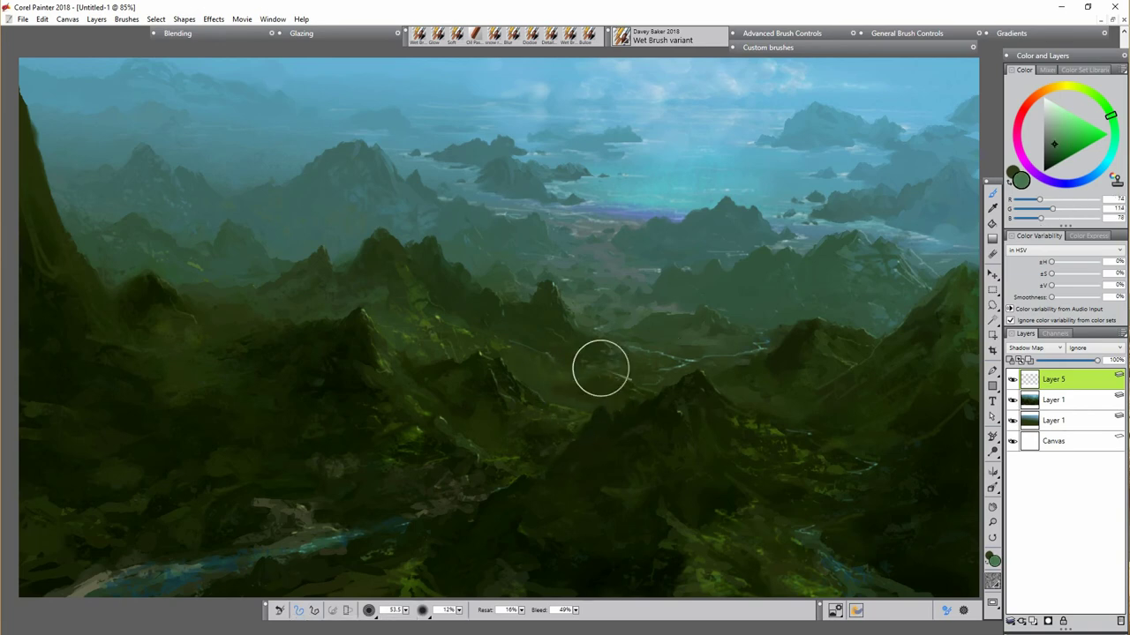
pyautogui.press('2')
pyautogui.press('8')
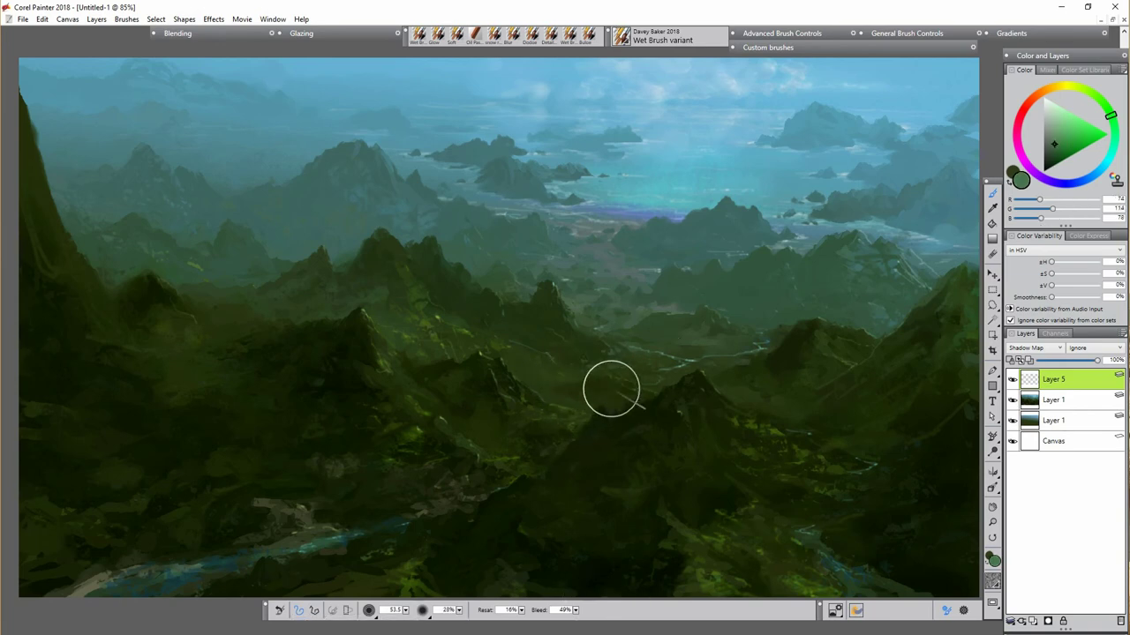
pyautogui.press('5')
pyautogui.press('9')
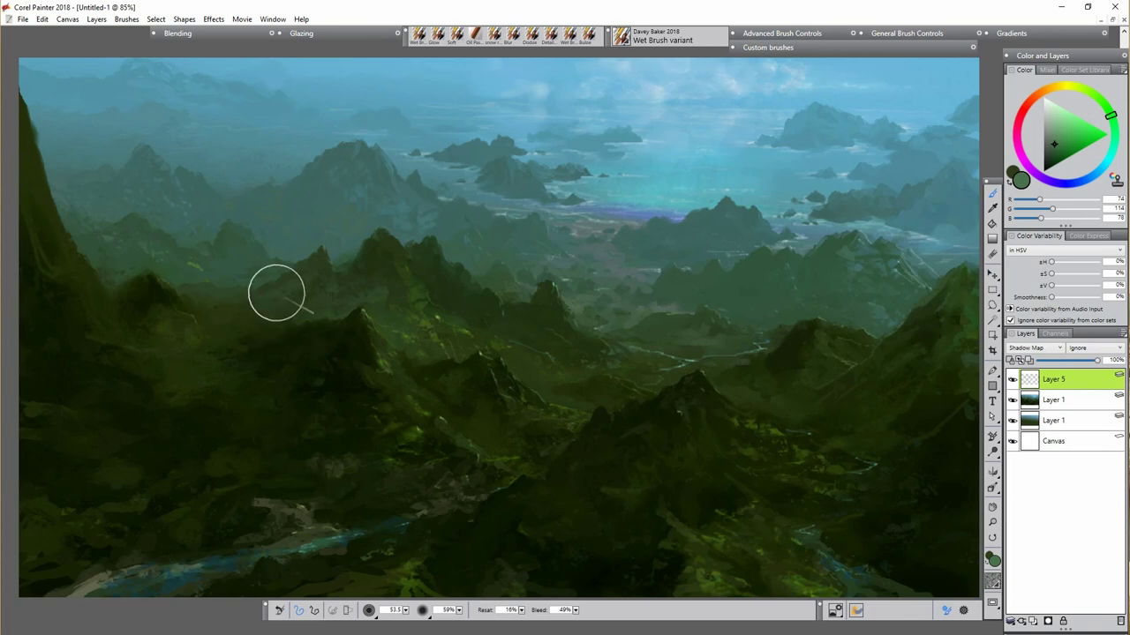
# Step: Build up the mist between the hill layers on Layer 5 with the brush at 83% opacity and 39% resat
pyautogui.moveTo(522, 611); pyautogui.dragTo(531, 616)
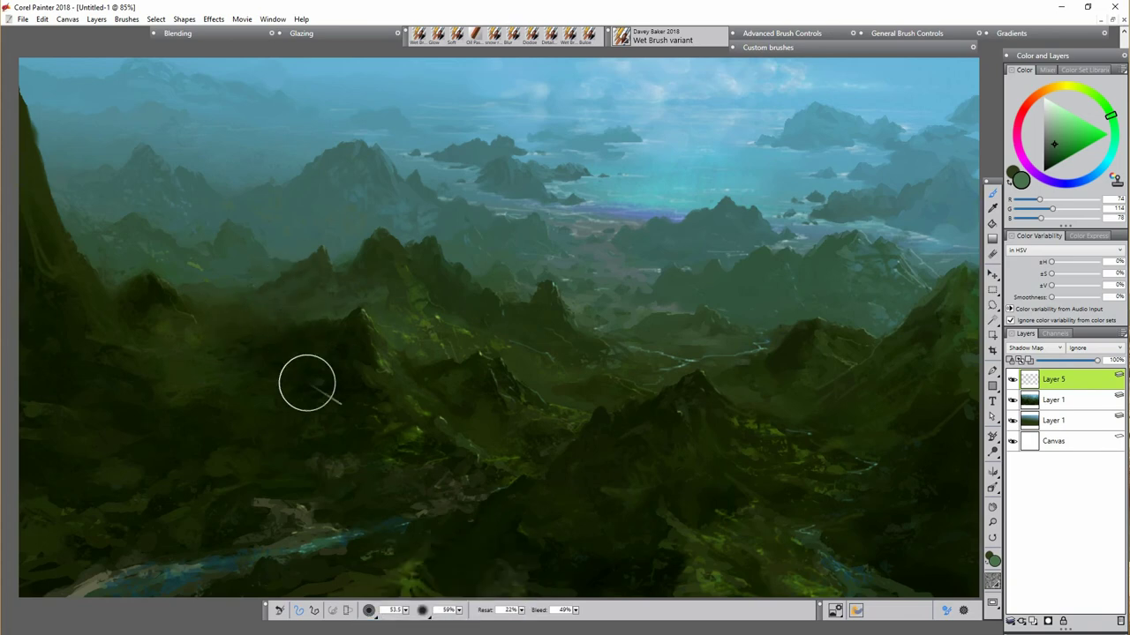
pyautogui.moveTo(459, 611); pyautogui.dragTo(418, 618)
pyautogui.moveTo(523, 610); pyautogui.dragTo(413, 619)
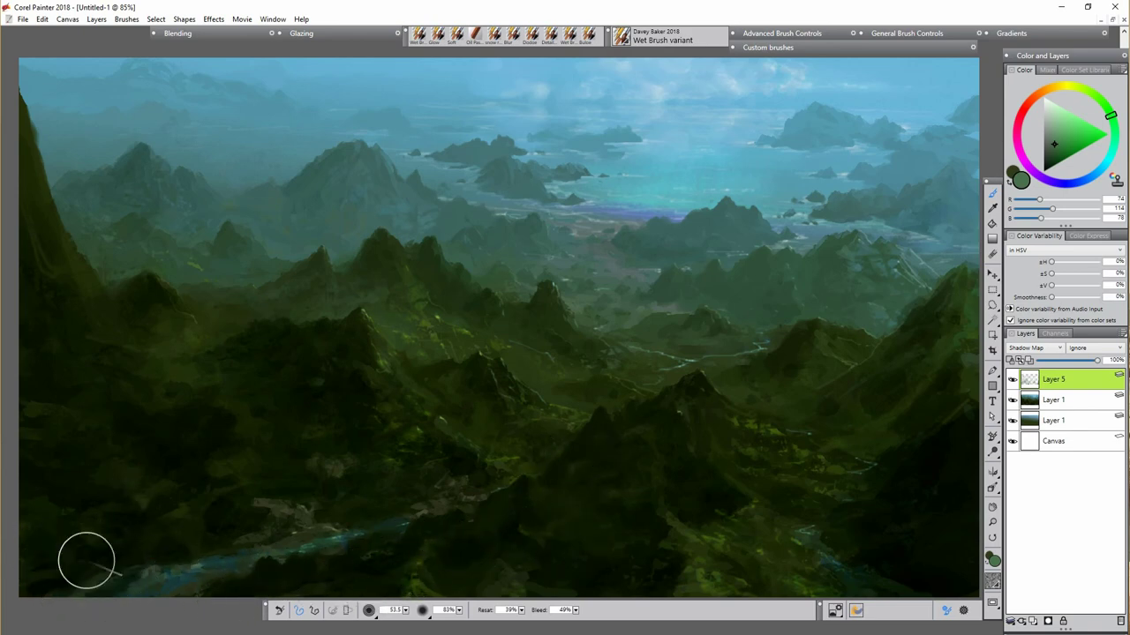
# Step: Erase parts of the mist on Layer 5 and merge it into the upper Layer 1
pyautogui.press('n')
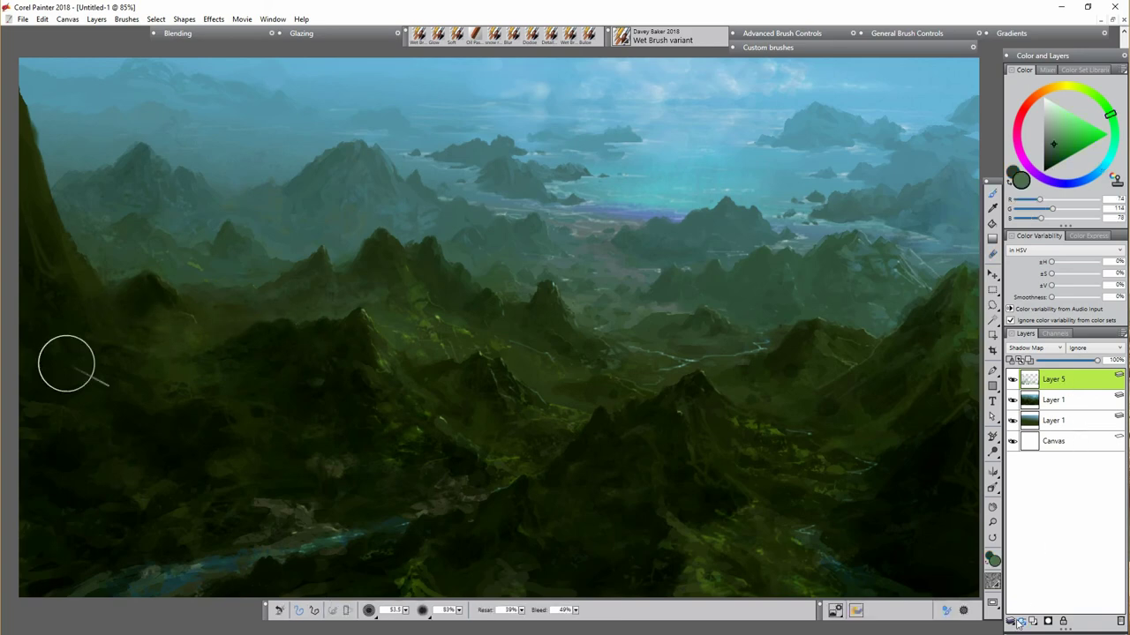
pyautogui.press('Delete')
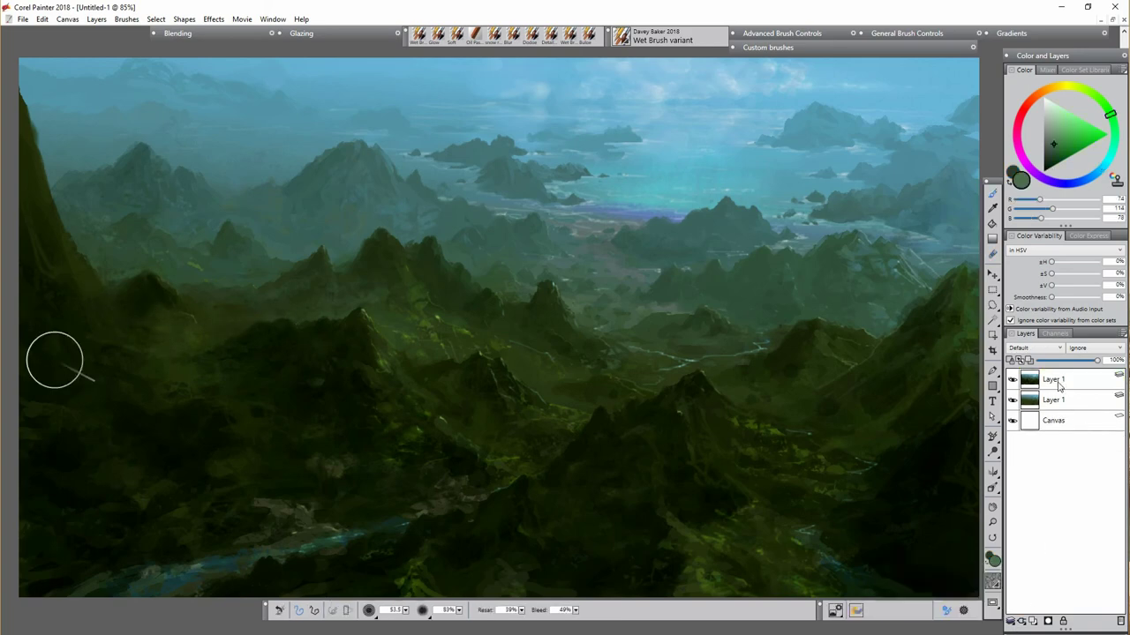
# Step: Paint fine green highlights over the foreground and right-hand hills with the Glow brush at size 3.8, using sampled and darkened greens
pyautogui.click(438, 40)
pyautogui.keyDown('alt'); pyautogui.click(655, 466); pyautogui.keyUp('alt')
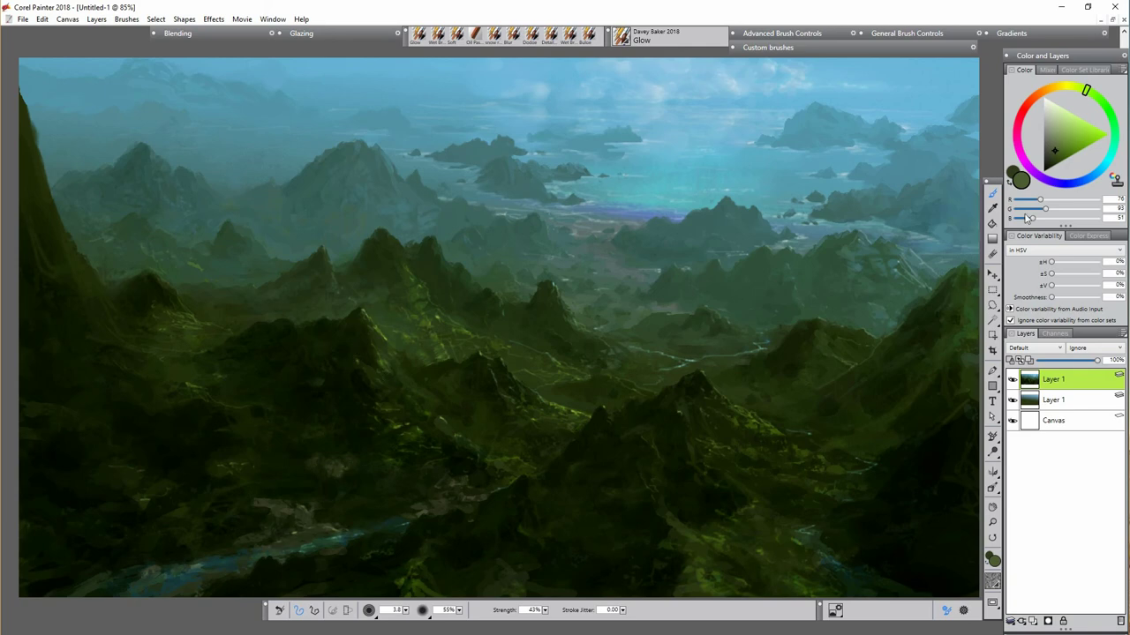
pyautogui.click(1052, 160)
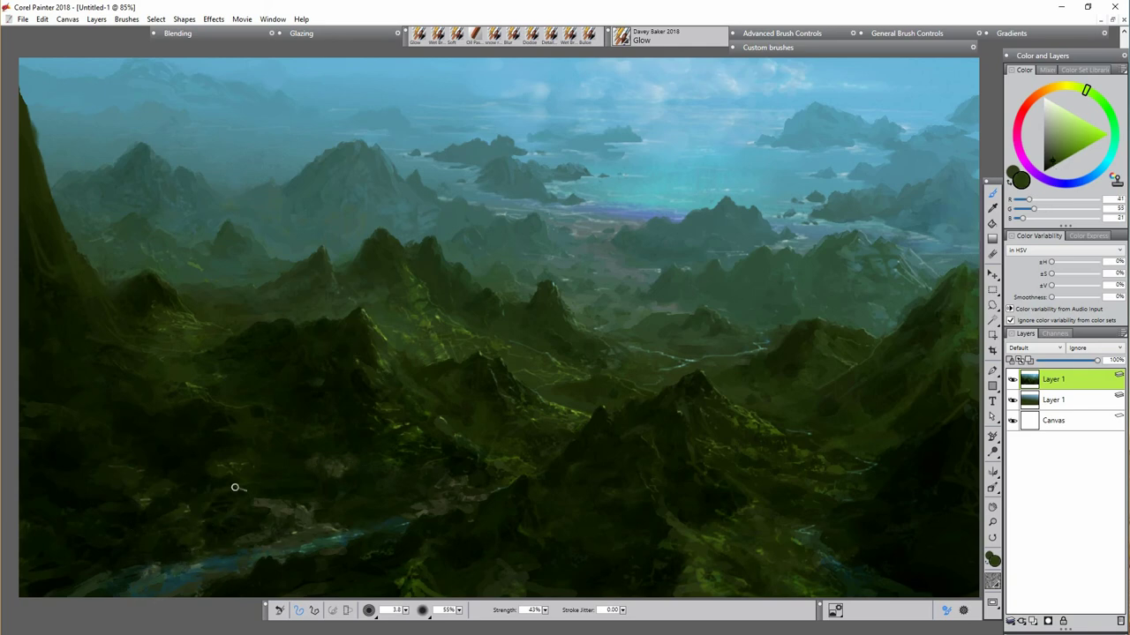
pyautogui.keyDown('alt'); pyautogui.click(782, 546); pyautogui.keyUp('alt')
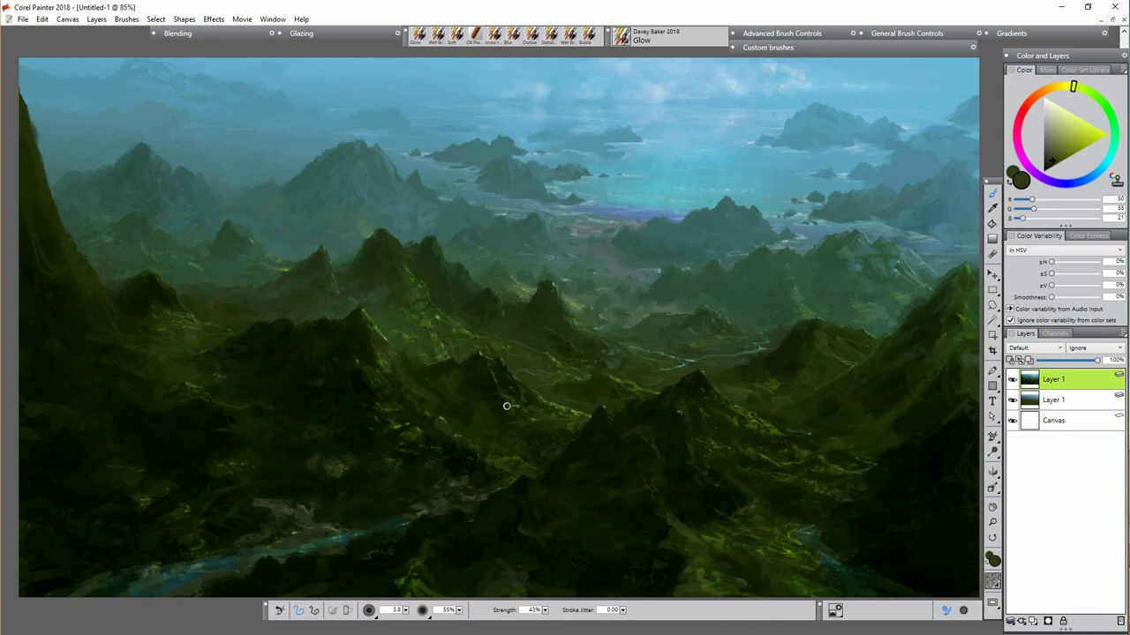
# Step: Add soft green light to the middle and foreground hills with the Soft brush in a bright yellow-green
pyautogui.click(454, 36)
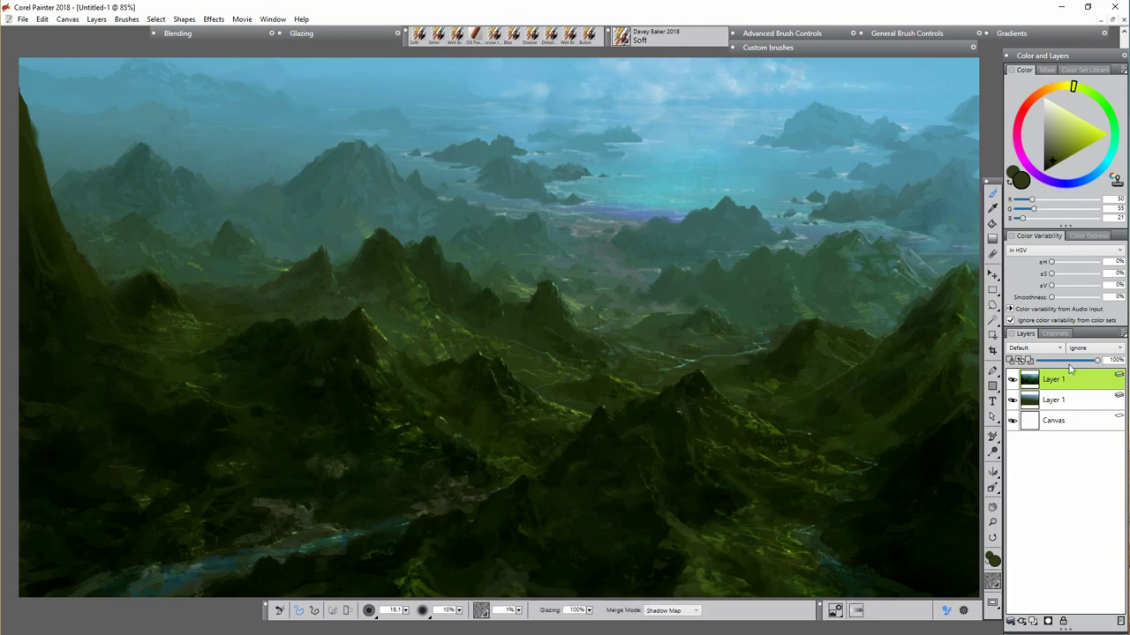
pyautogui.click(1062, 130)
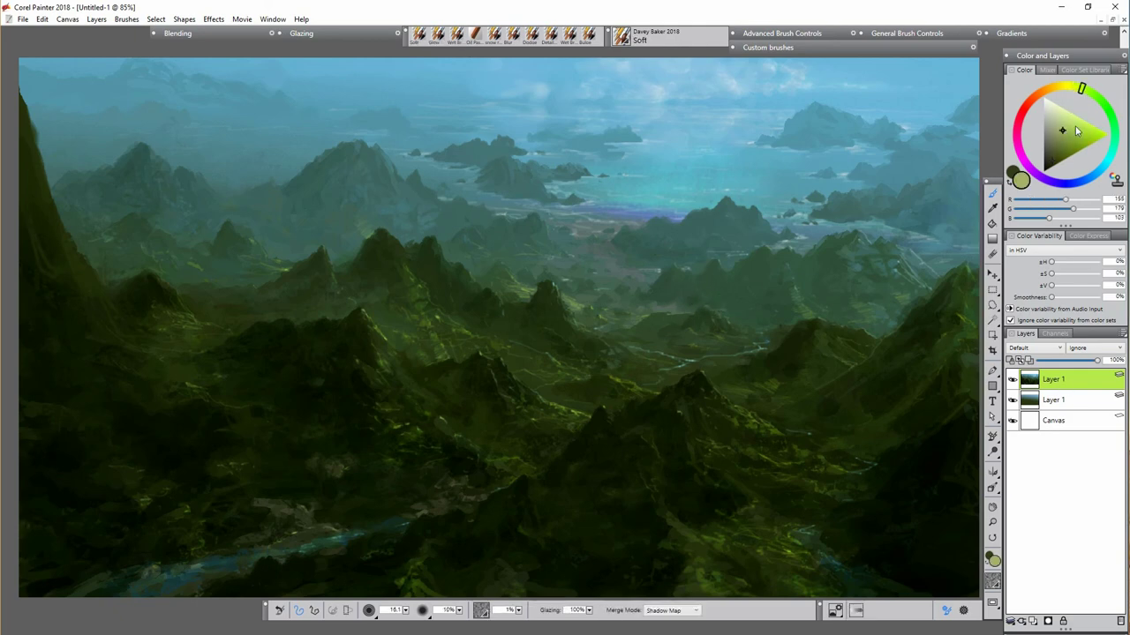
pyautogui.click(1074, 124)
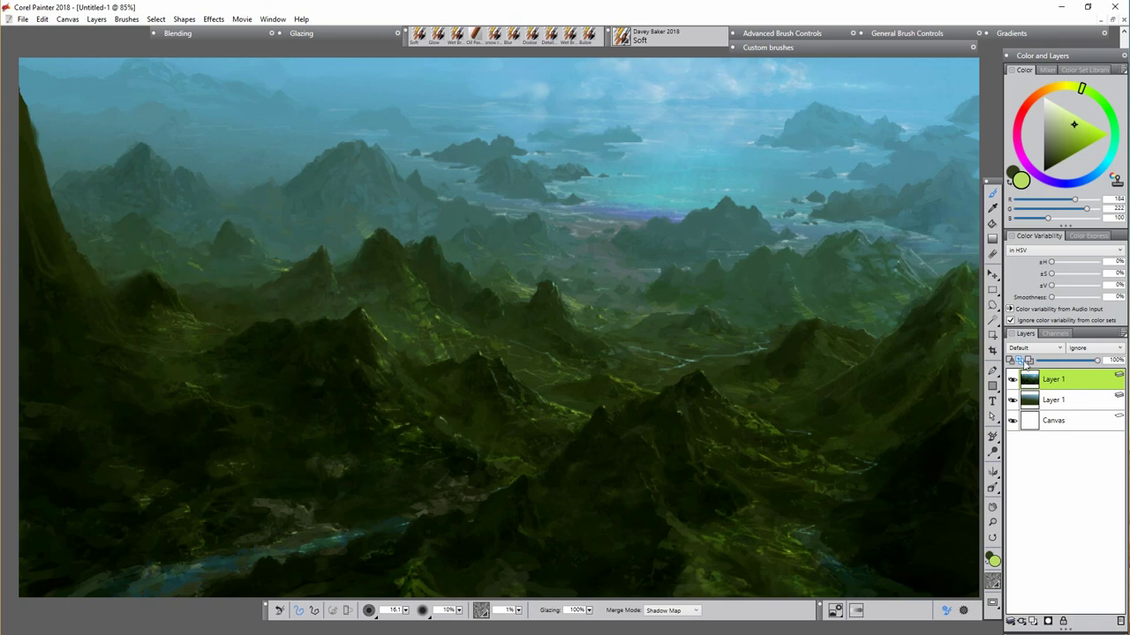
# Step: Blend sampled dark greens into the foreground and right-hand hills with the Wet Brush variant, reducing its opacity to 41%
pyautogui.keyDown('alt'); pyautogui.click(192, 405); pyautogui.keyUp('alt')
pyautogui.click(462, 40)
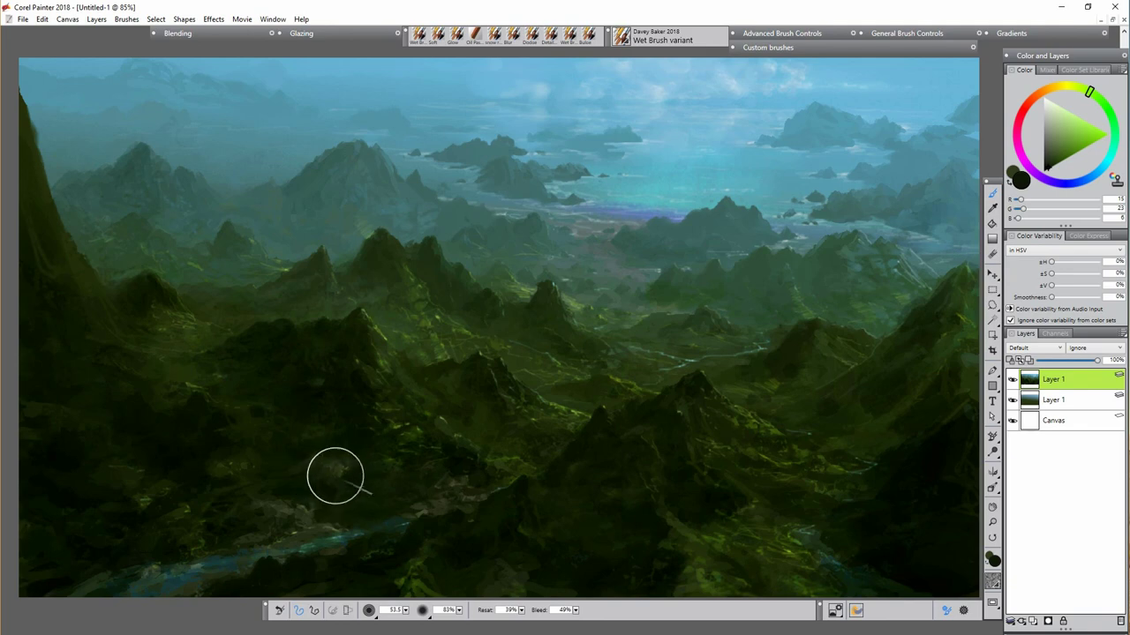
pyautogui.keyDown('alt'); pyautogui.click(799, 371); pyautogui.keyUp('alt')
pyautogui.moveTo(781, 371)
pyautogui.mouseDown()
pyautogui.moveTo(808, 332)
pyautogui.moveTo(809, 365)
pyautogui.moveTo(782, 378)
pyautogui.mouseUp()
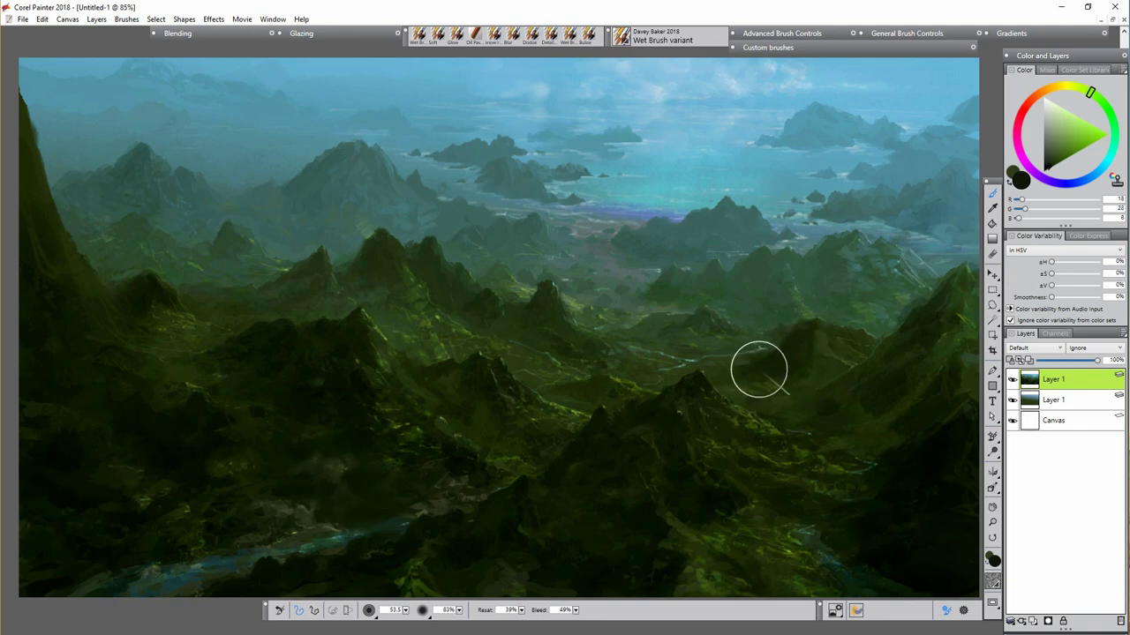
pyautogui.moveTo(459, 611); pyautogui.dragTo(355, 618)
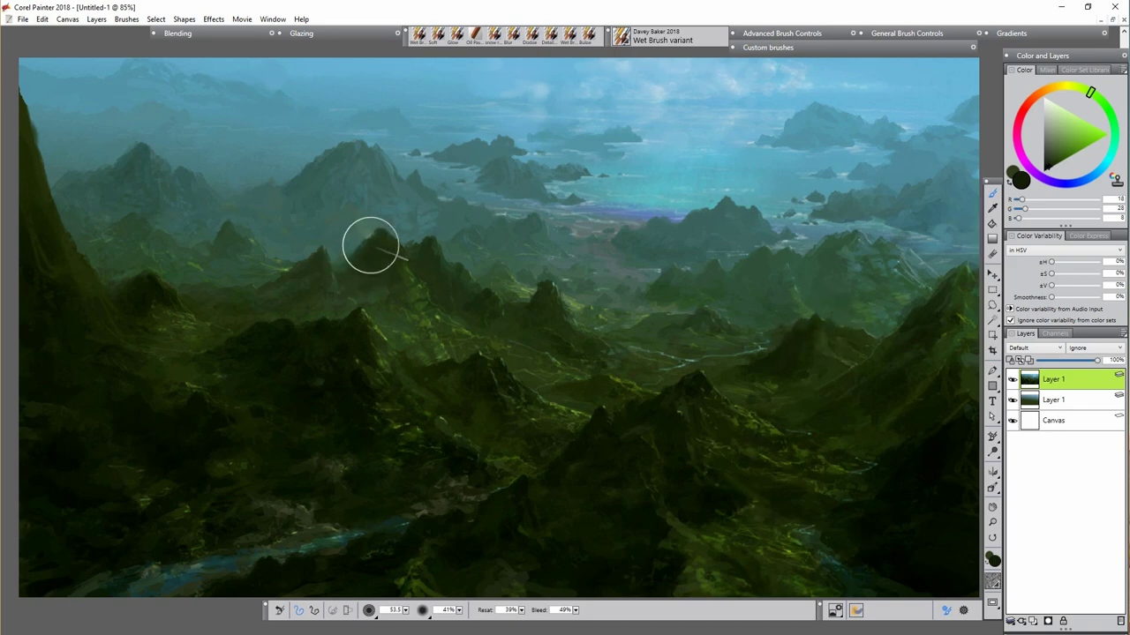
pyautogui.keyDown('alt'); pyautogui.click(685, 408); pyautogui.keyUp('alt')
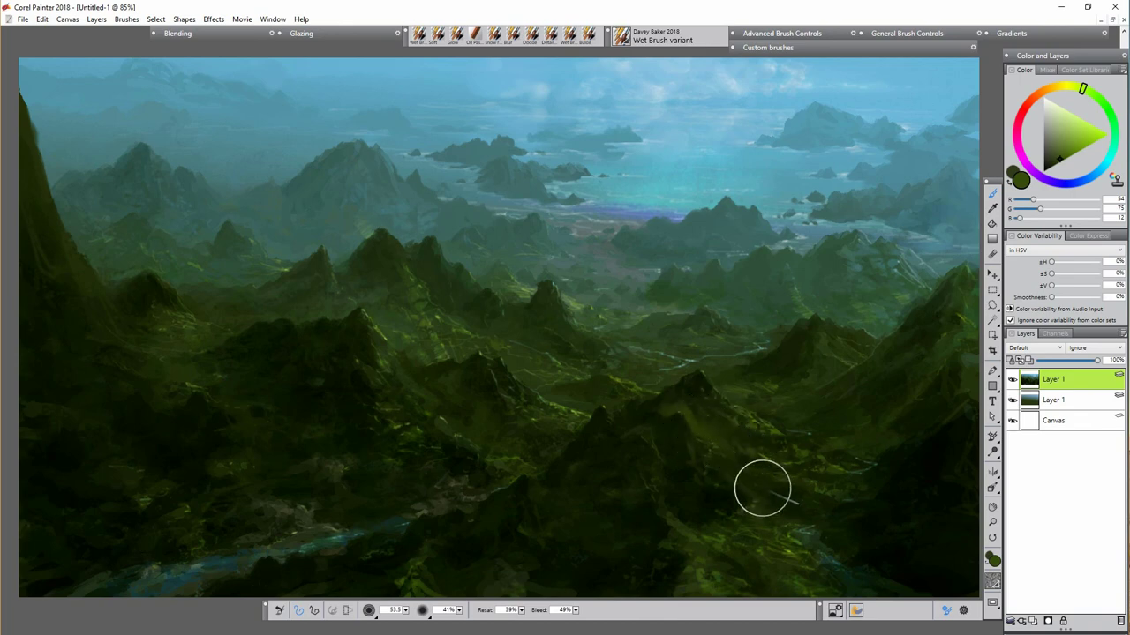
# Step: Duplicate the upper Layer 1, brighten the sky and distant sea with the Dodge brush at size 295.2 and 1% opacity, and switch to the Blur brush
pyautogui.rightClick(1061, 381)
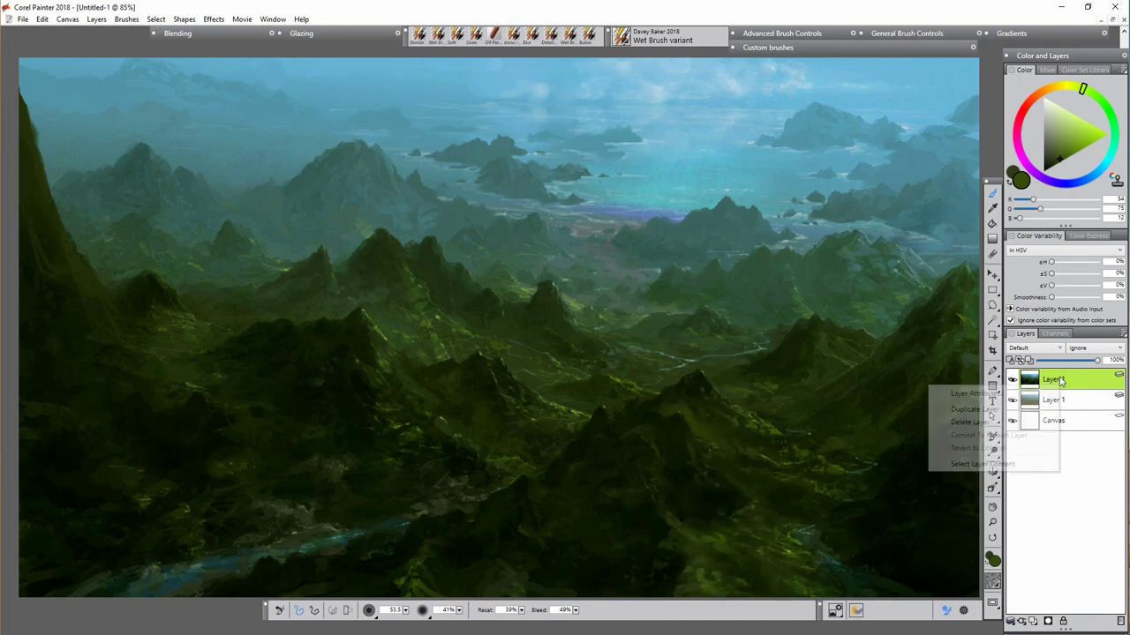
pyautogui.click(1034, 397)
pyautogui.click(420, 36)
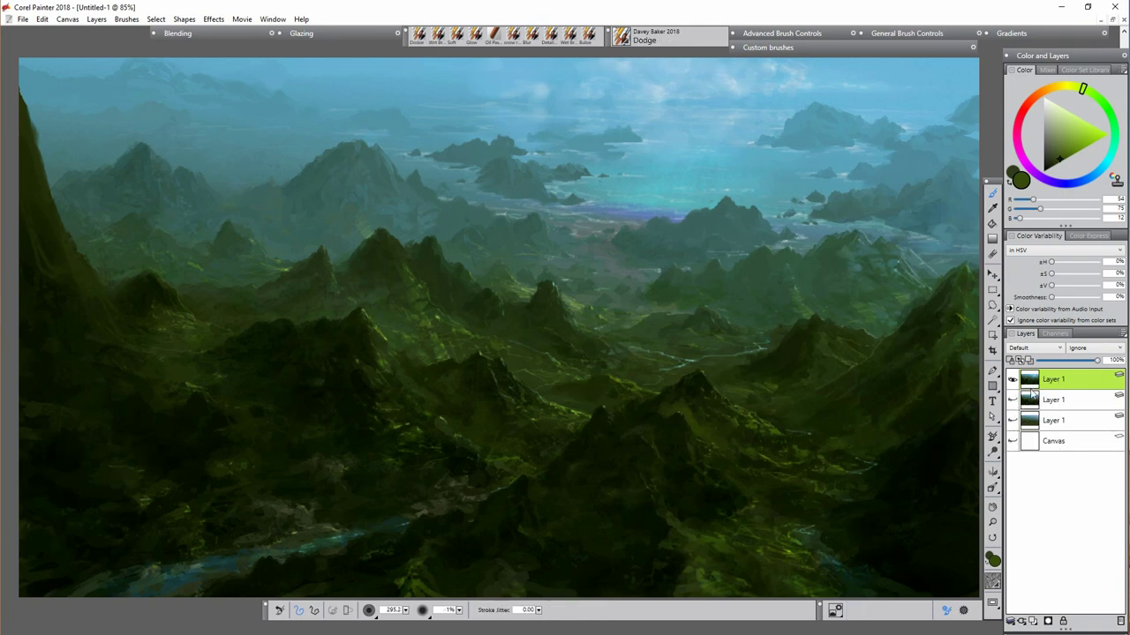
pyautogui.moveTo(712, 91); pyautogui.dragTo(687, 103)
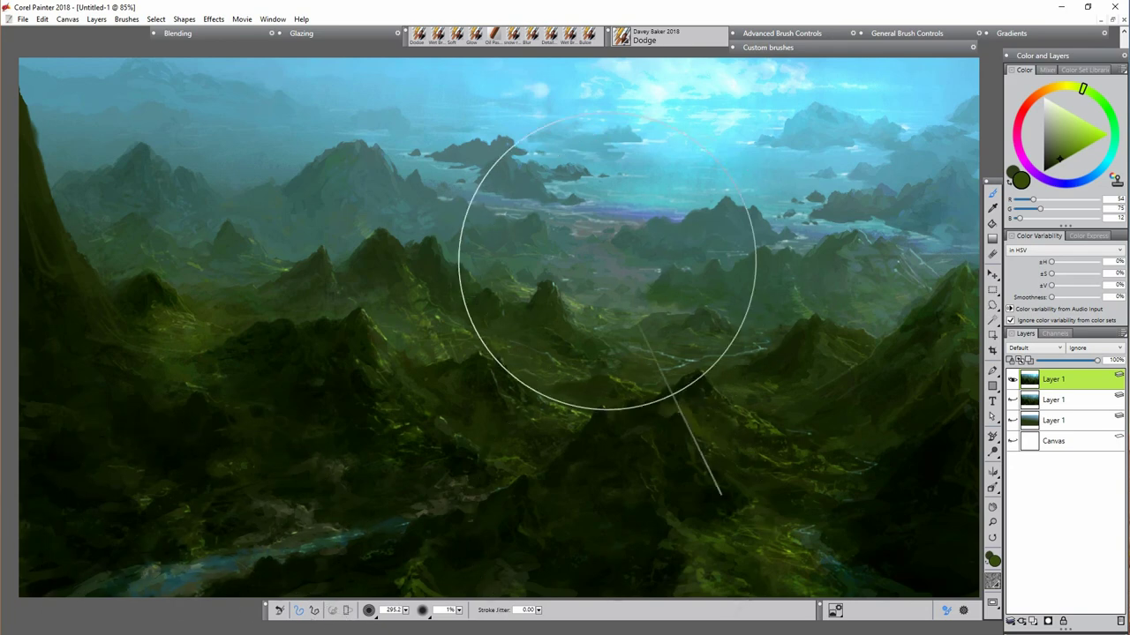
pyautogui.click(540, 37)
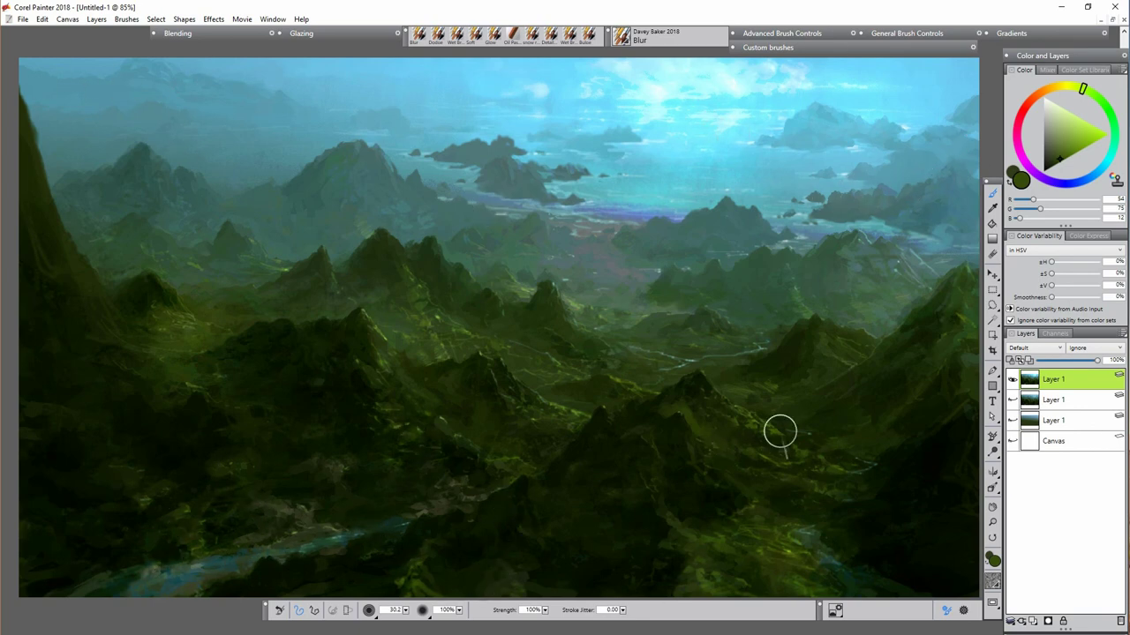
# Step: Add a new layer in Shadow Map mode and darken the foreground and streams with a muted dark green using the Wet Brush variant
pyautogui.click(1033, 622)
pyautogui.click(1035, 348)
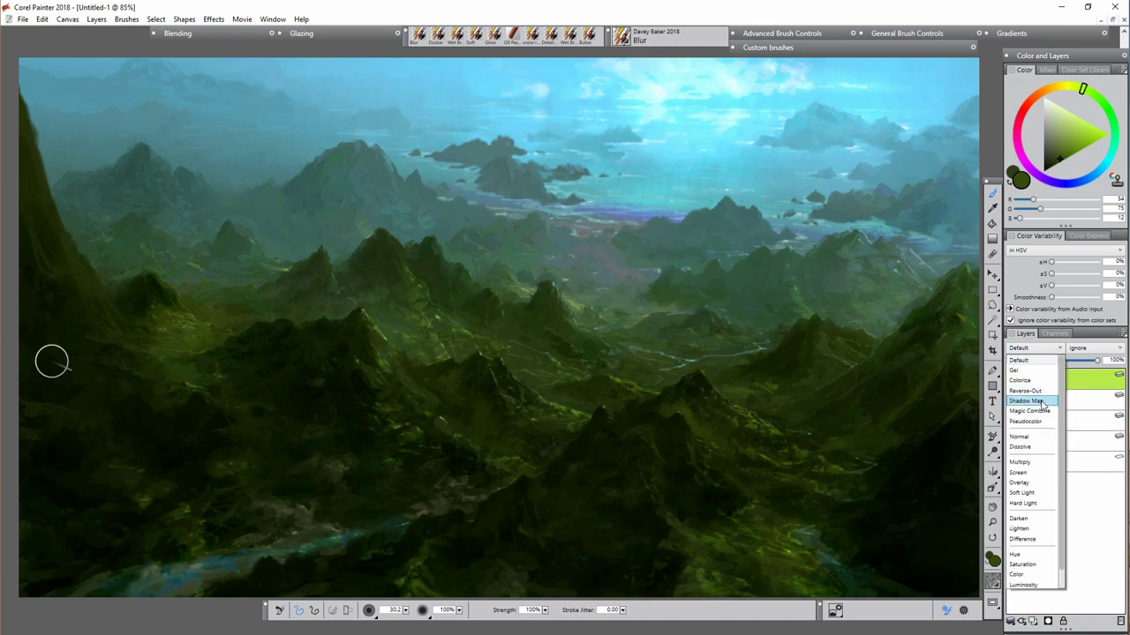
pyautogui.click(1039, 402)
pyautogui.click(455, 36)
pyautogui.click(1051, 157)
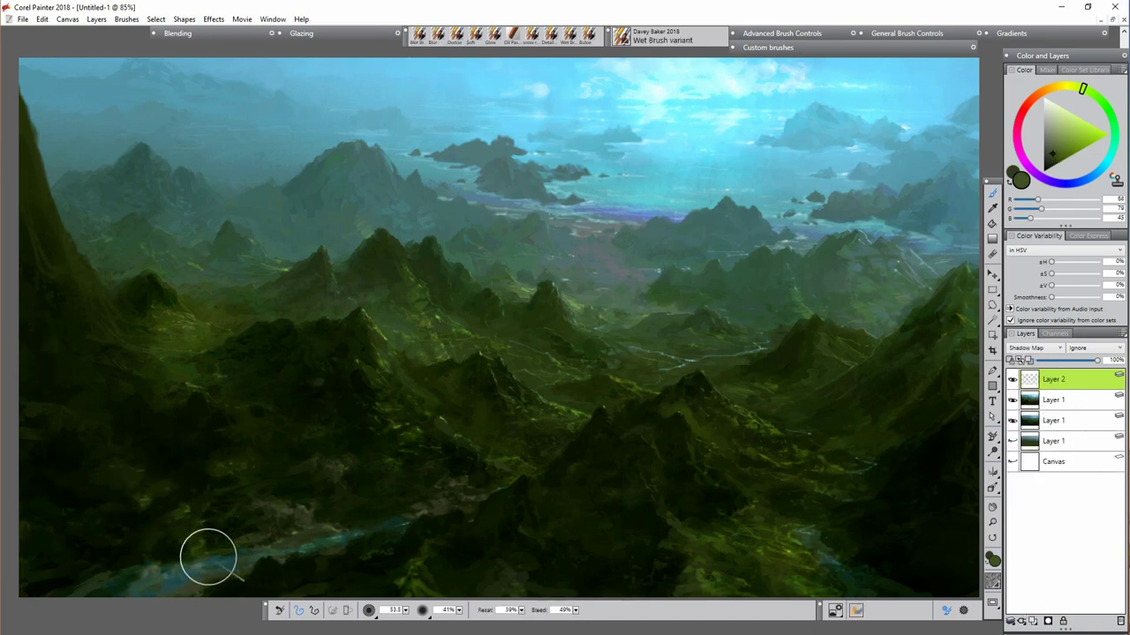
pyautogui.moveTo(210, 555)
pyautogui.mouseDown()
pyautogui.moveTo(195, 575)
pyautogui.moveTo(128, 540)
pyautogui.mouseUp()
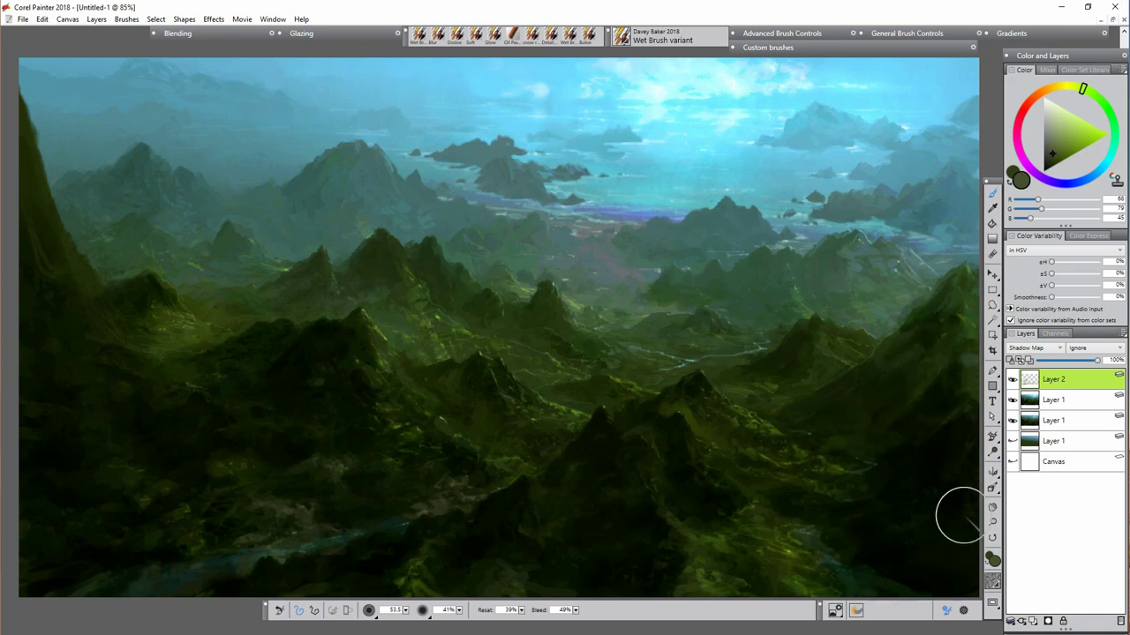
# Step: Merge the Shadow Map layer into the Layer 1 directly beneath it and duplicate the merged layer
pyautogui.click(1011, 621)
pyautogui.click(953, 633)
pyautogui.rightClick(1062, 383)
pyautogui.click(1057, 391)
# Step: Glaze soft mist over the middle and foreground hills with the Glow brush at size 122.1 and 55% opacity in sampled light cyan, and activate the Eraser
pyautogui.click(492, 36)
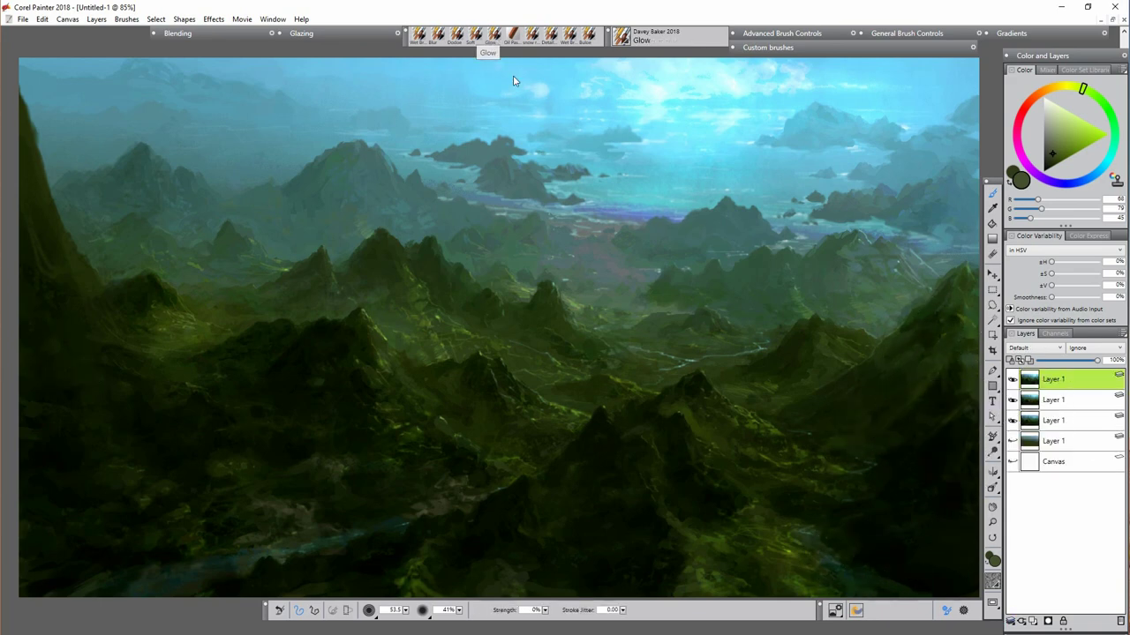
pyautogui.click(406, 611)
pyautogui.keyDown('alt'); pyautogui.click(668, 118); pyautogui.keyUp('alt')
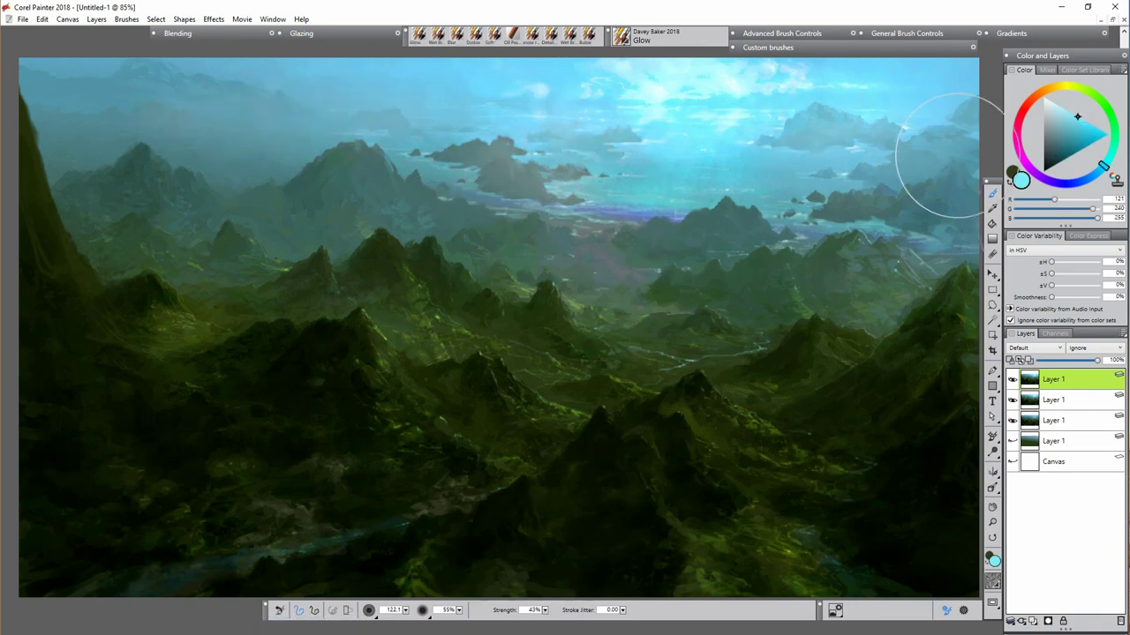
pyautogui.moveTo(756, 213); pyautogui.dragTo(873, 222)
pyautogui.moveTo(540, 248); pyautogui.dragTo(637, 261)
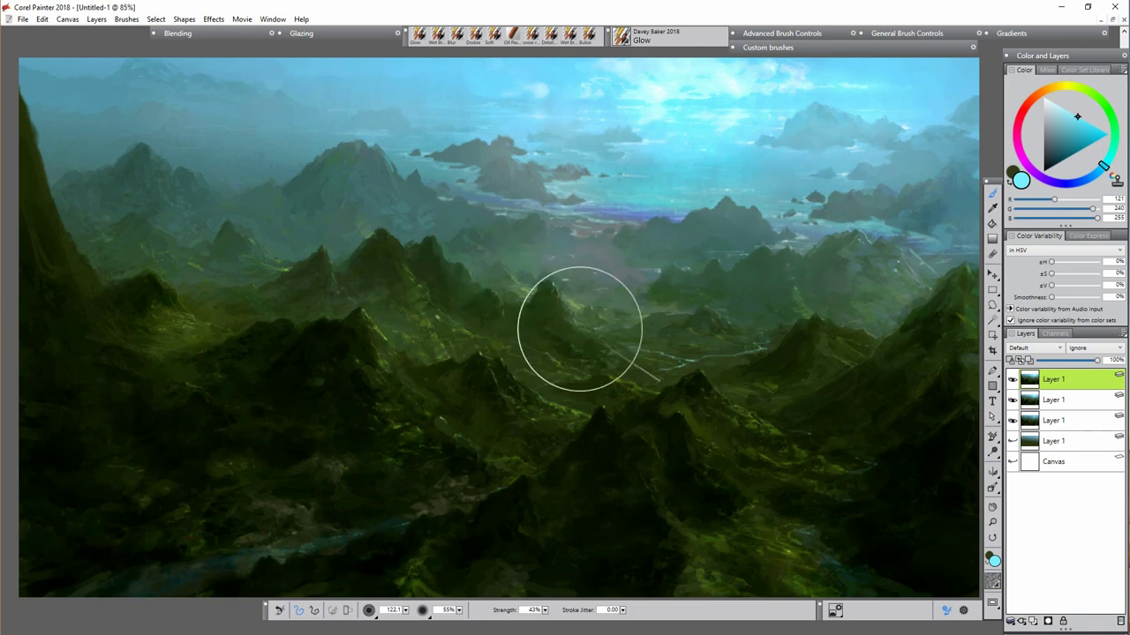
pyautogui.moveTo(468, 351); pyautogui.dragTo(389, 336)
pyautogui.moveTo(565, 406); pyautogui.dragTo(629, 388)
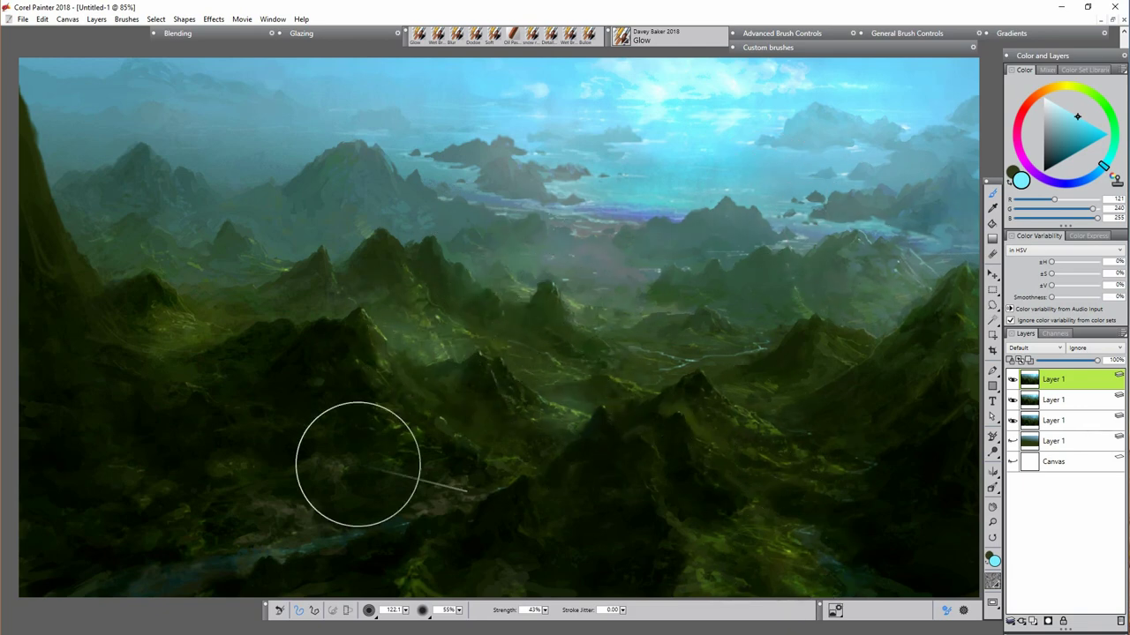
pyautogui.moveTo(220, 329); pyautogui.dragTo(252, 295)
pyautogui.press('n')
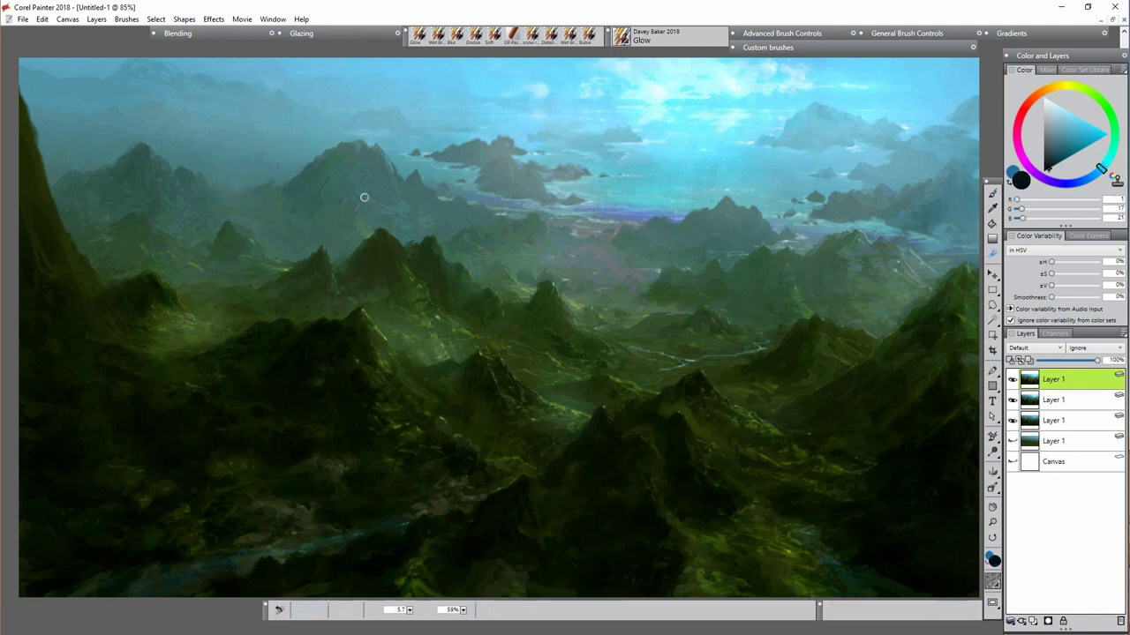